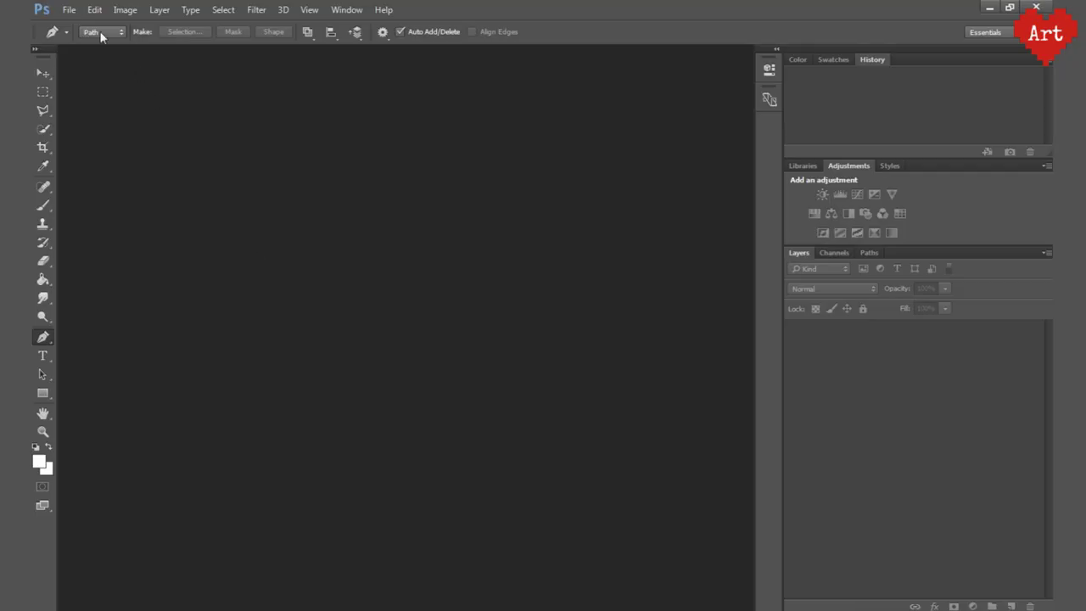
Open the recent portrait PNG, zoom in, and unlock the Background into Layer 0.
left_click(70, 10)
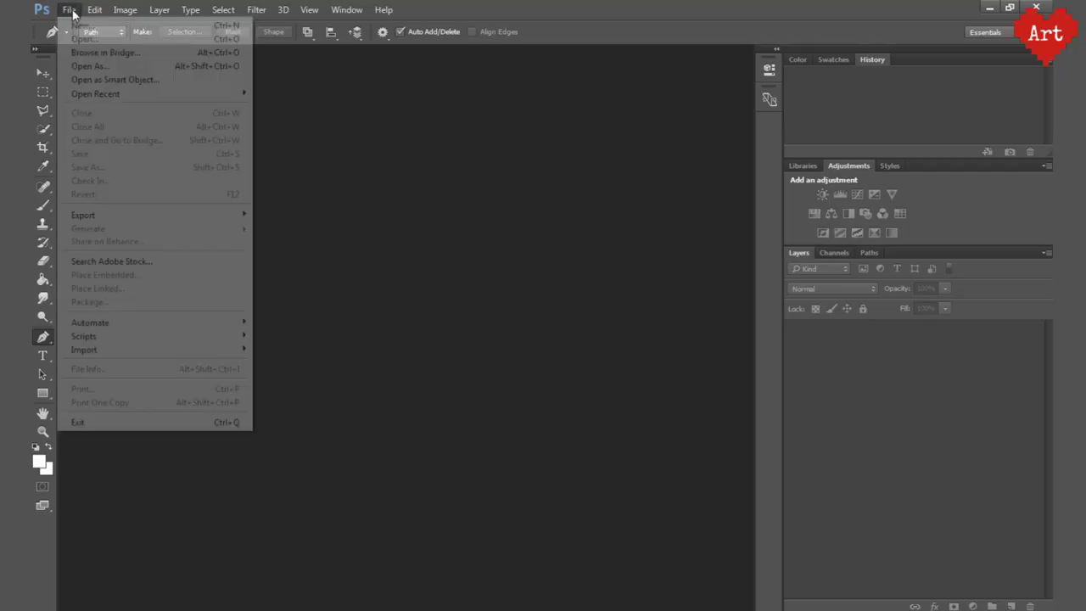
mouse_move(127, 93)
left_click(321, 95)
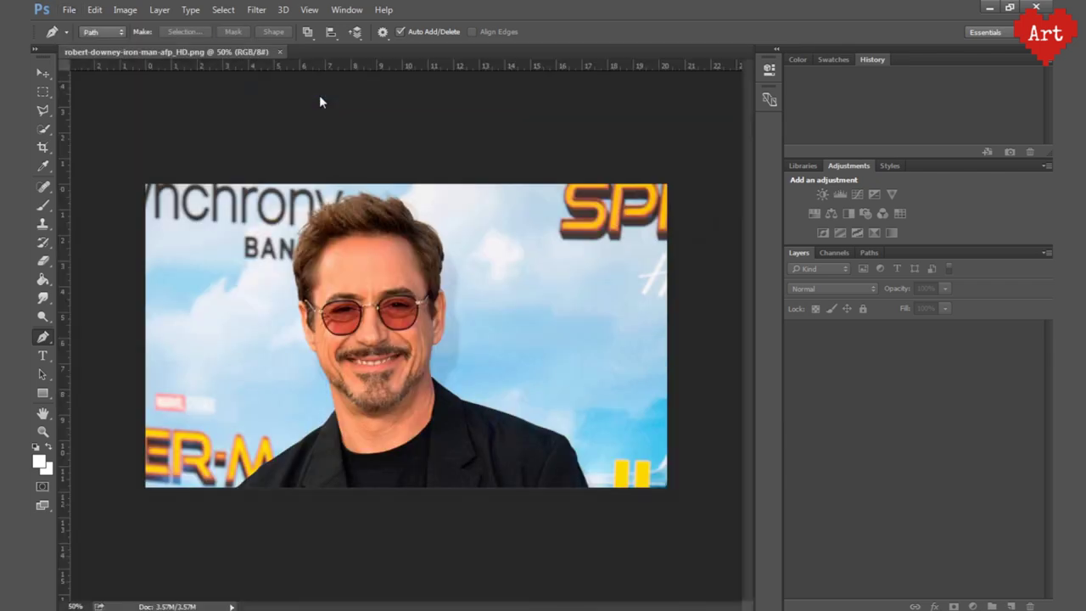
key("ctrl+plus")
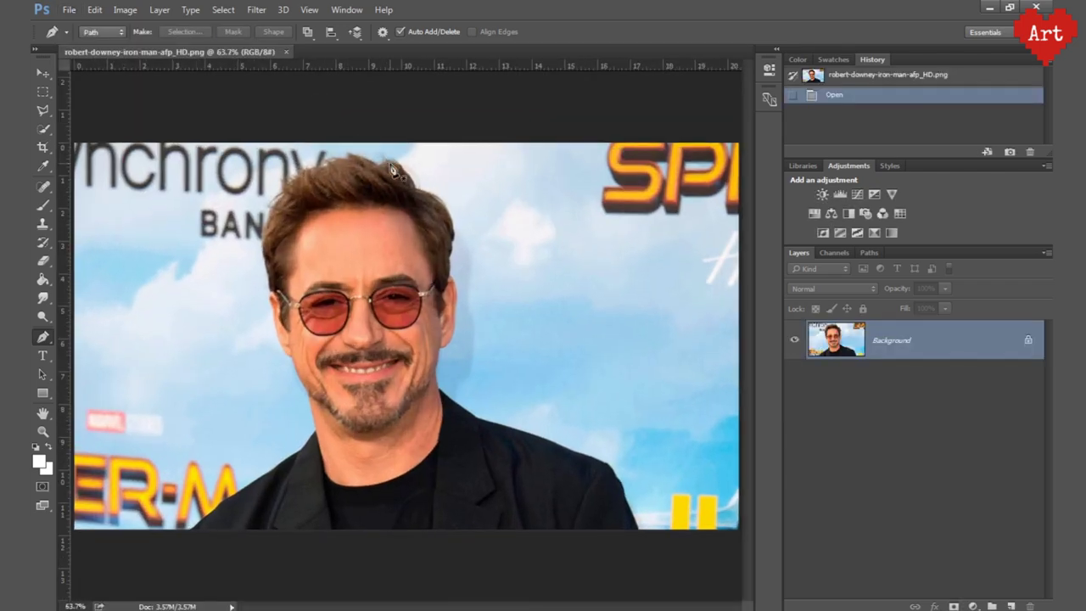
left_click(1030, 341)
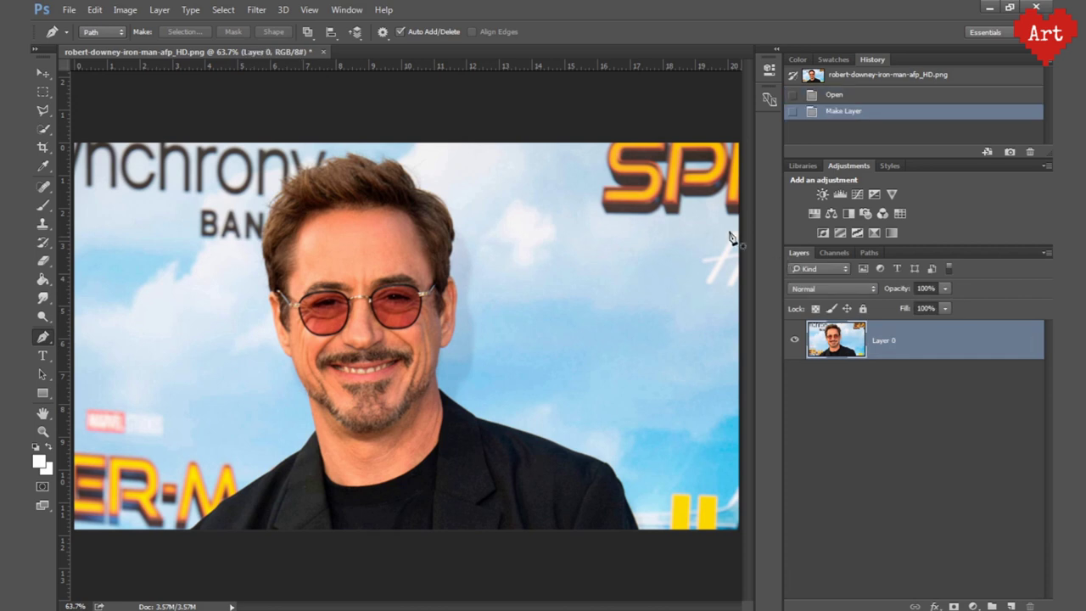
Quick-select the man's face, hair, neck and jacket.
left_click(44, 129)
left_click_drag(325, 320, 343, 348)
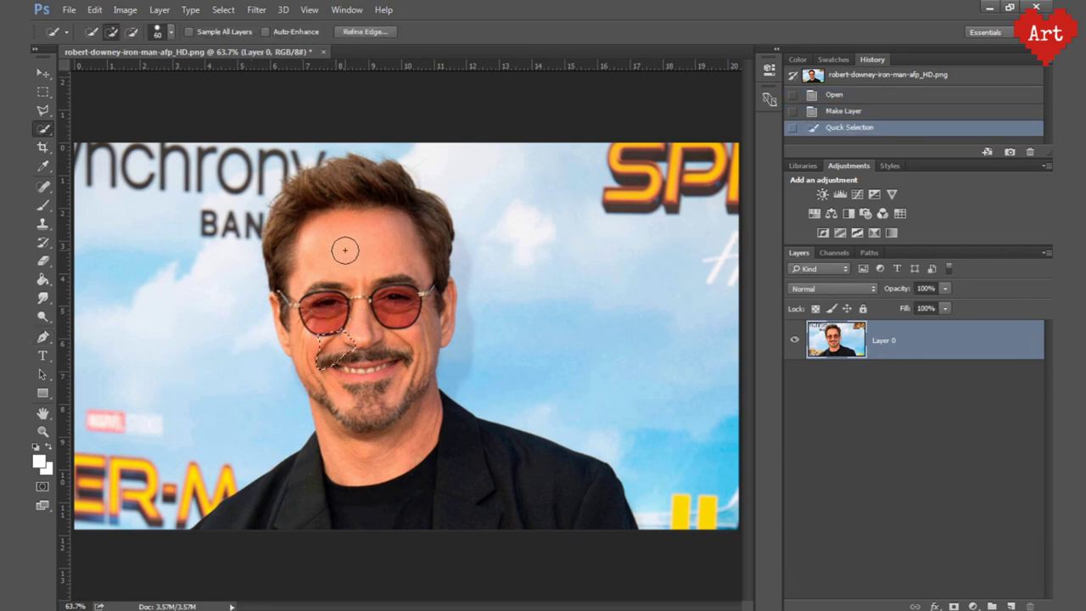
left_click_drag(342, 247, 350, 240)
left_click_drag(397, 338, 425, 316)
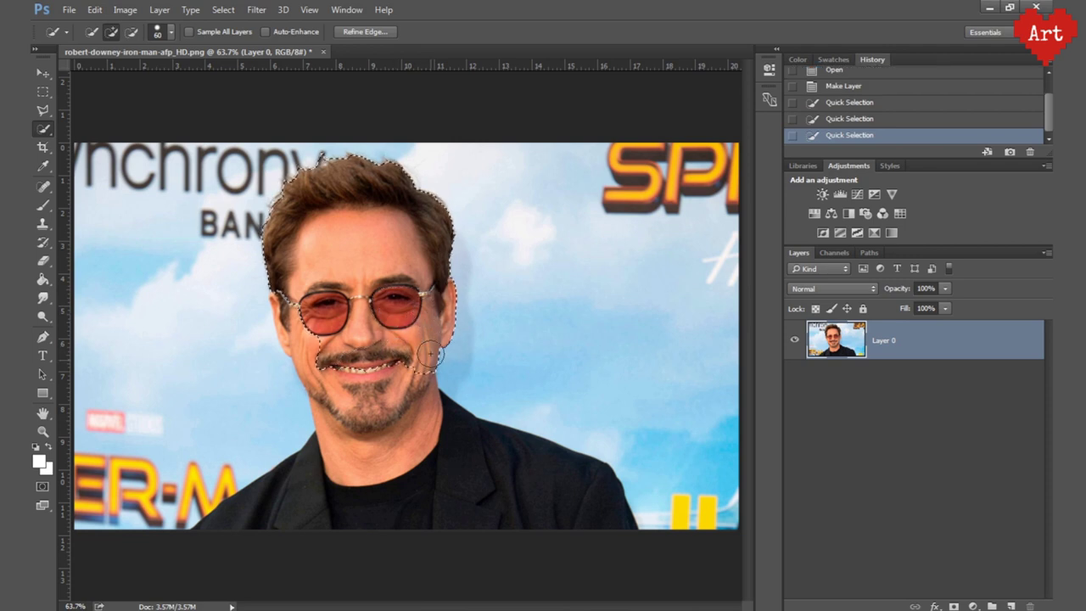
left_click_drag(416, 373, 408, 459)
left_click(489, 446)
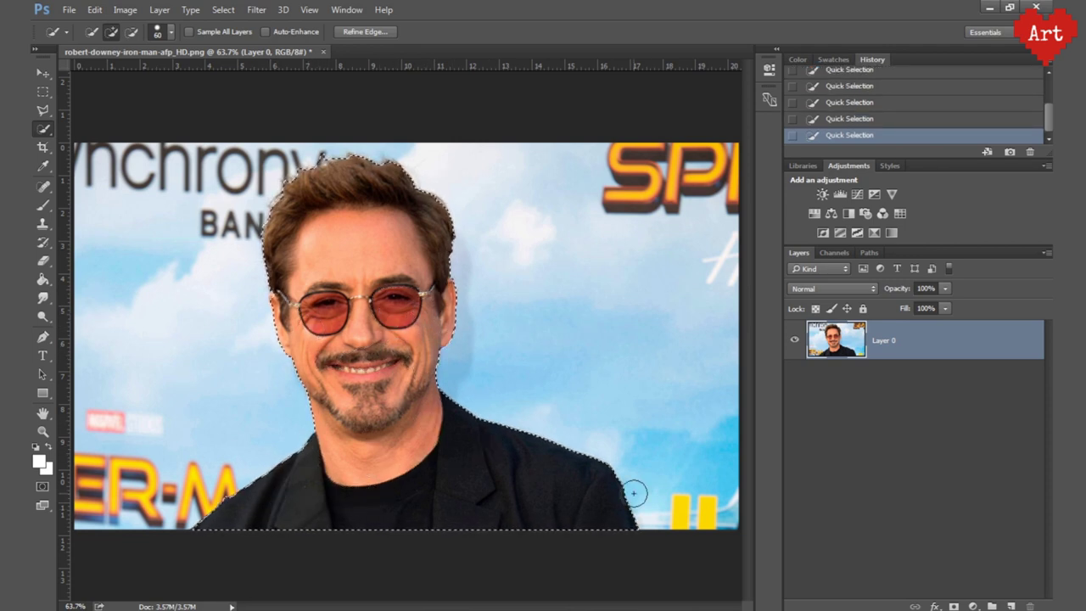
Check the selection edges around the glasses and beard, then add a layer mask.
key("ctrl+plus")
key("ctrl+plus")
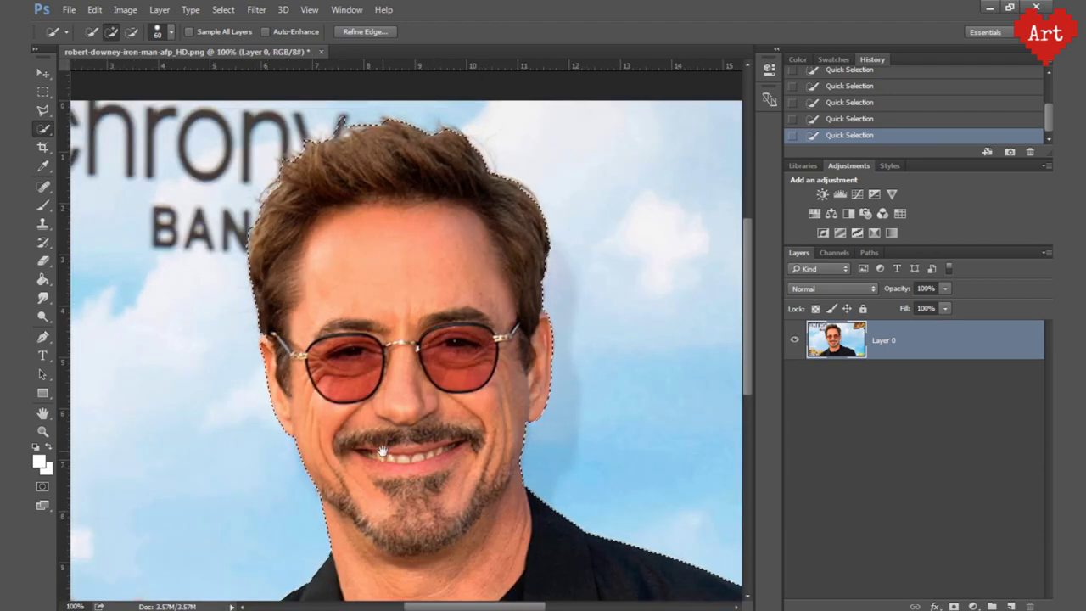
key("ctrl+h")
key("ctrl+plus")
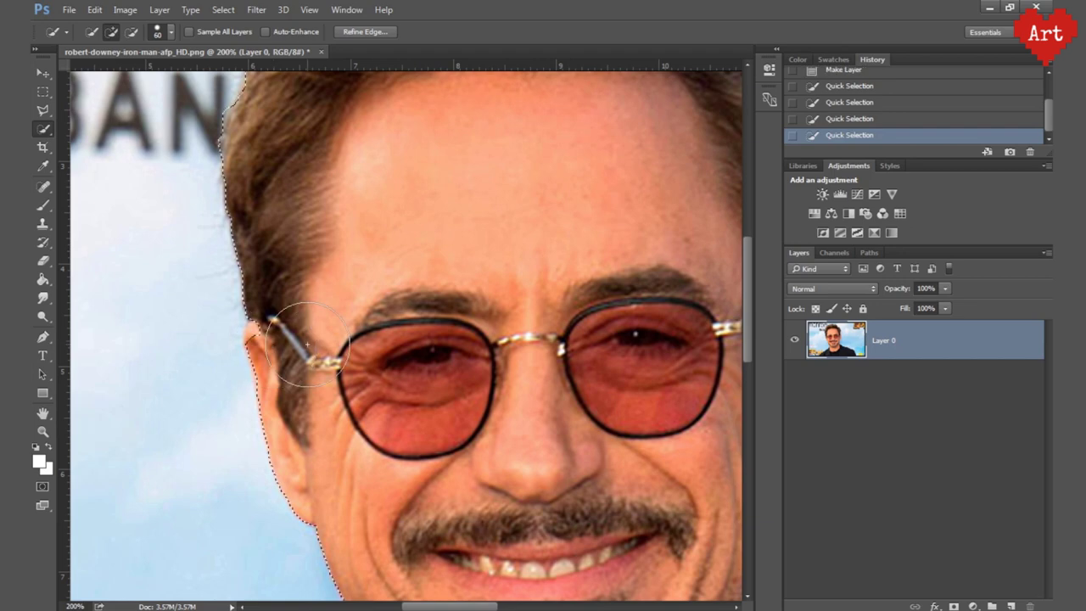
left_click_drag(555, 500, 531, 303)
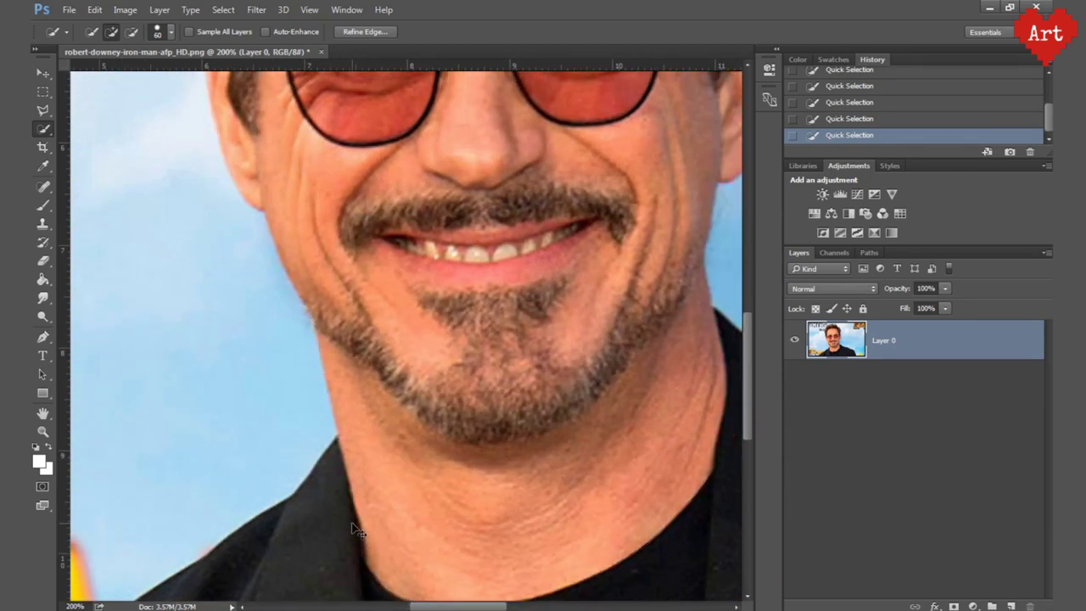
key("ctrl+0")
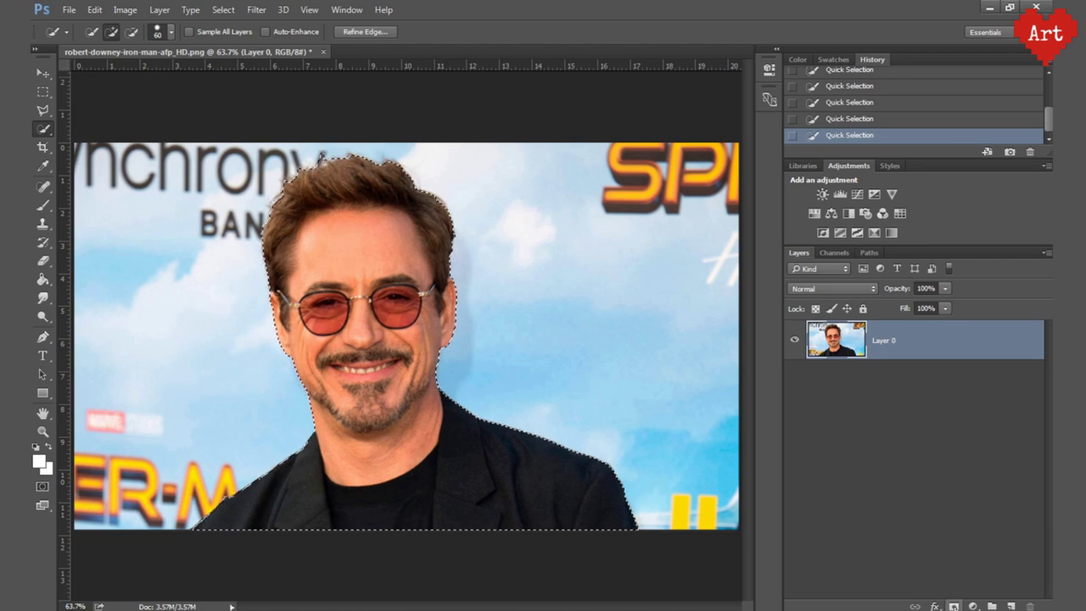
left_click(953, 606)
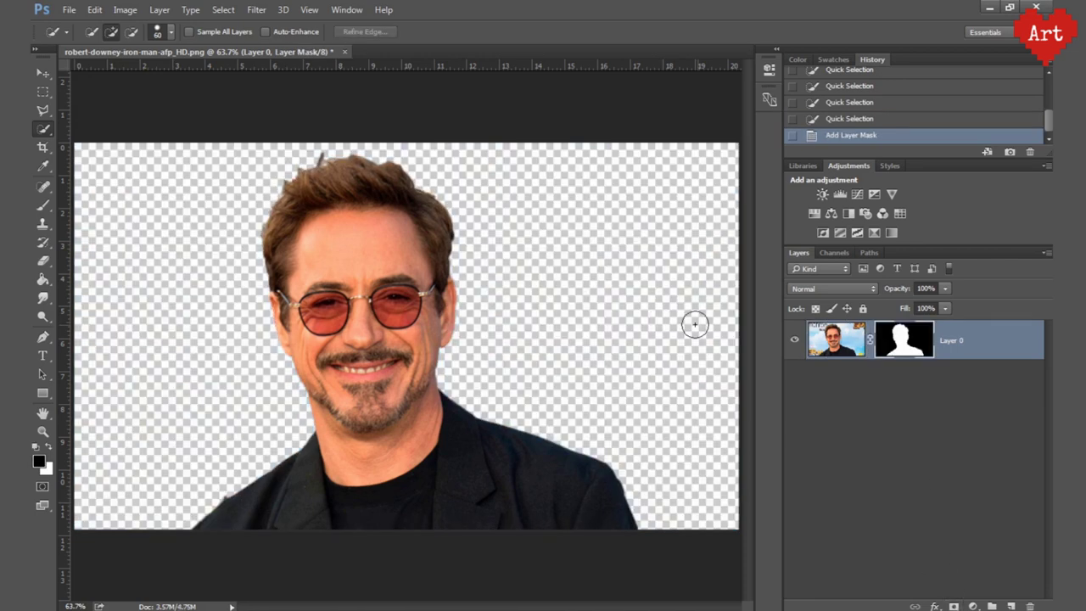
Erase the stray hair spike above the head from the mask with a 40px eraser.
left_click(328, 144)
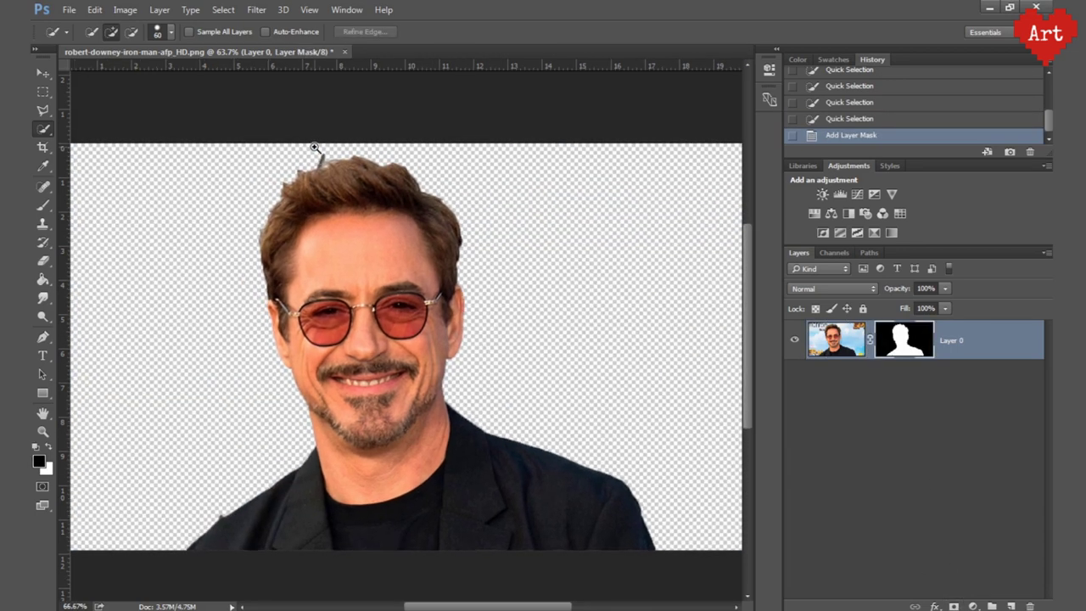
left_click(323, 146)
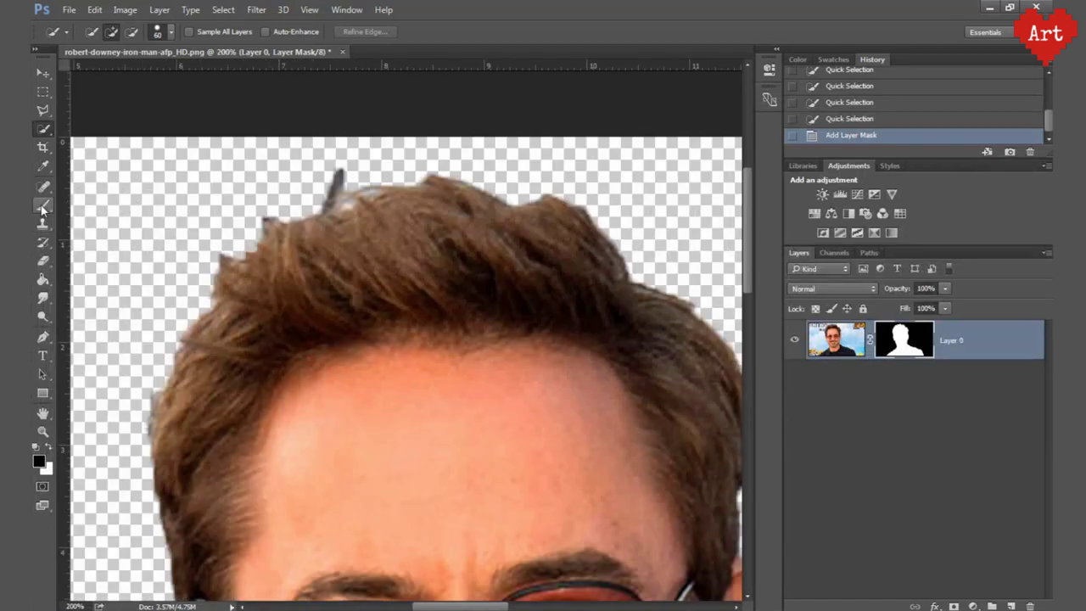
left_click(43, 205)
left_click(44, 260)
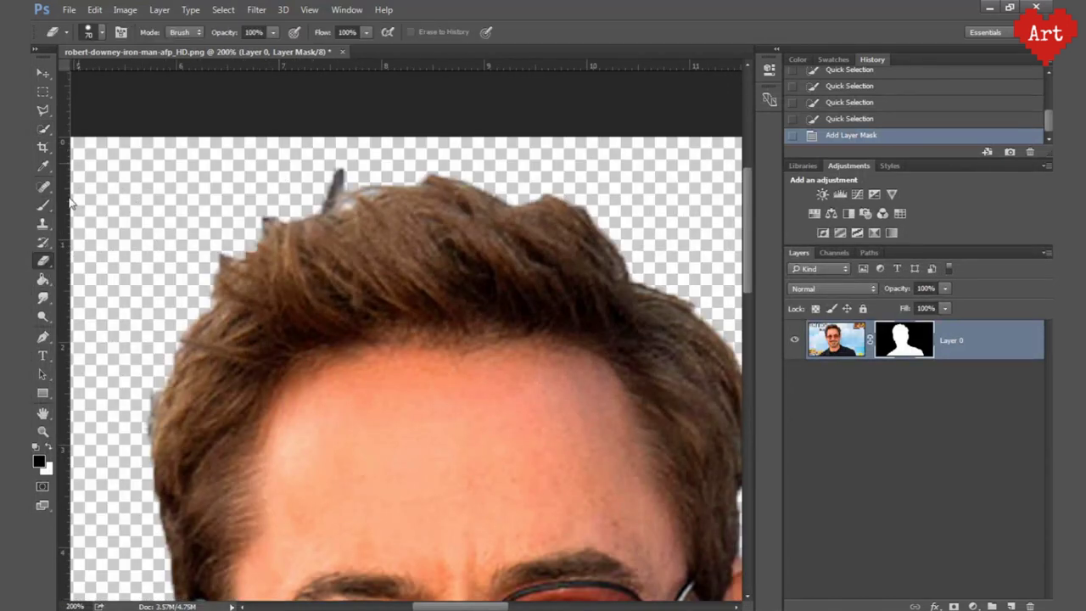
left_click(101, 32)
key("x")
mouse_move(356, 157)
left_mouse_down()
mouse_move(322, 200)
mouse_move(483, 174)
left_mouse_up()
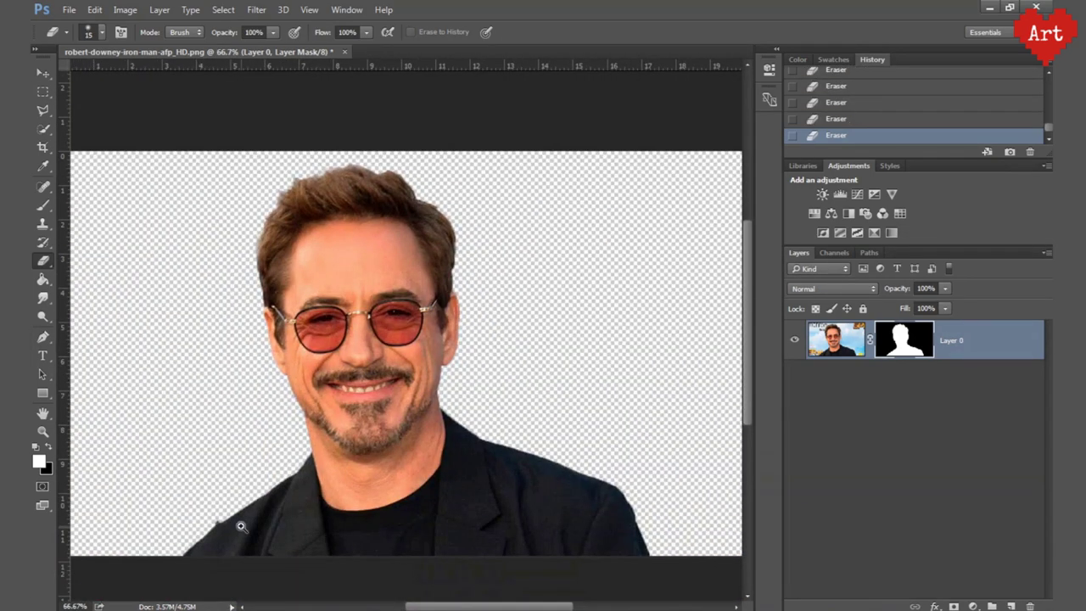
left_click_drag(241, 526, 216, 497)
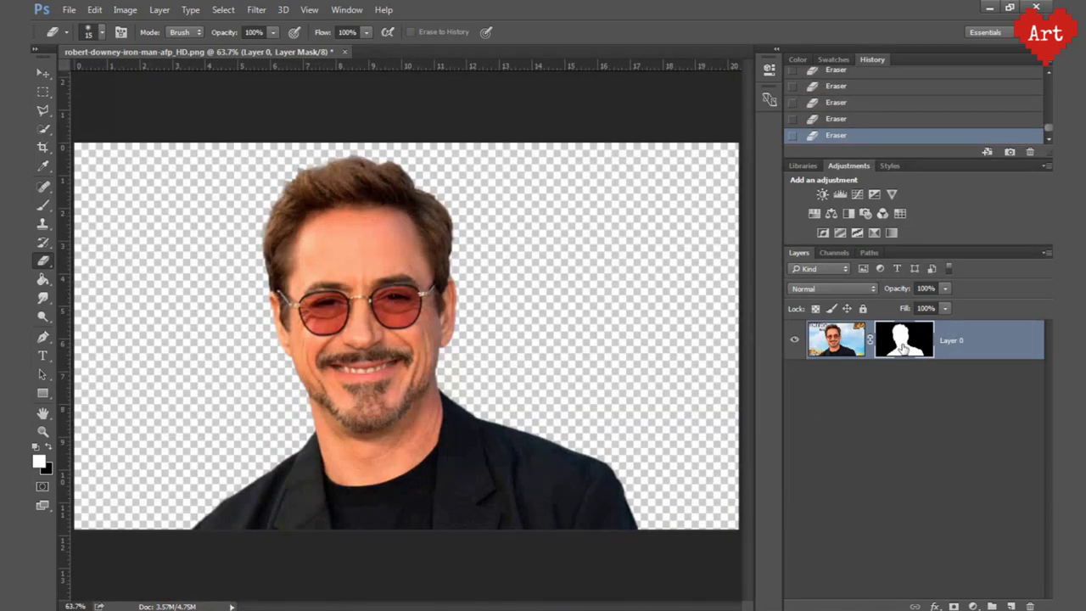
Feather the mask in Properties and add an empty Layer 1 beneath Layer 0.
double_click(903, 346)
mouse_move(435, 192)
left_mouse_down()
mouse_move(569, 211)
mouse_move(580, 201)
left_mouse_up()
key("Return")
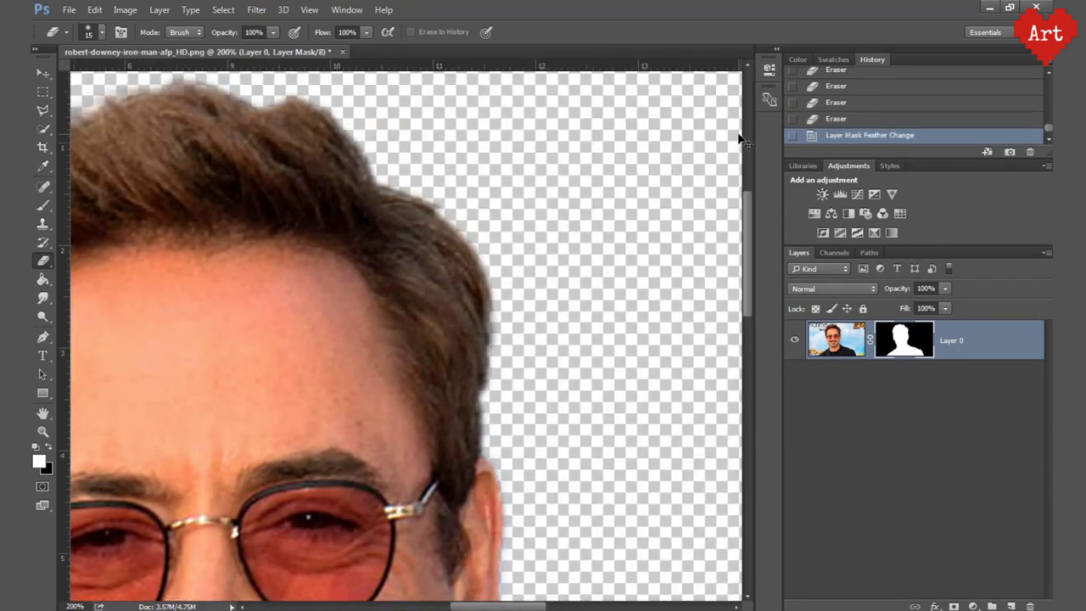
key("ctrl+0")
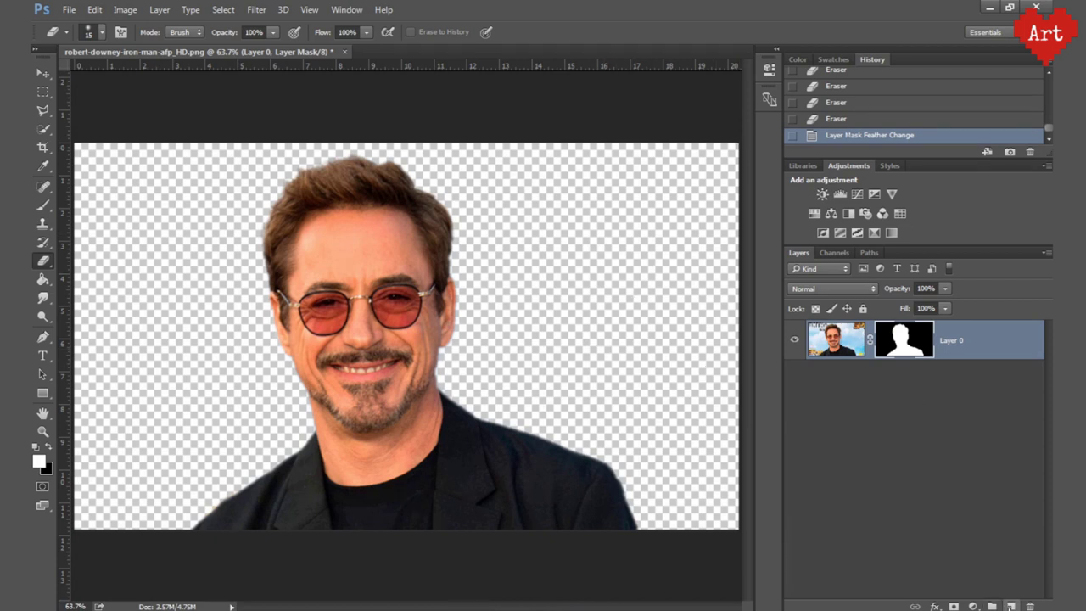
left_click(1011, 606)
left_click_drag(859, 352, 833, 413)
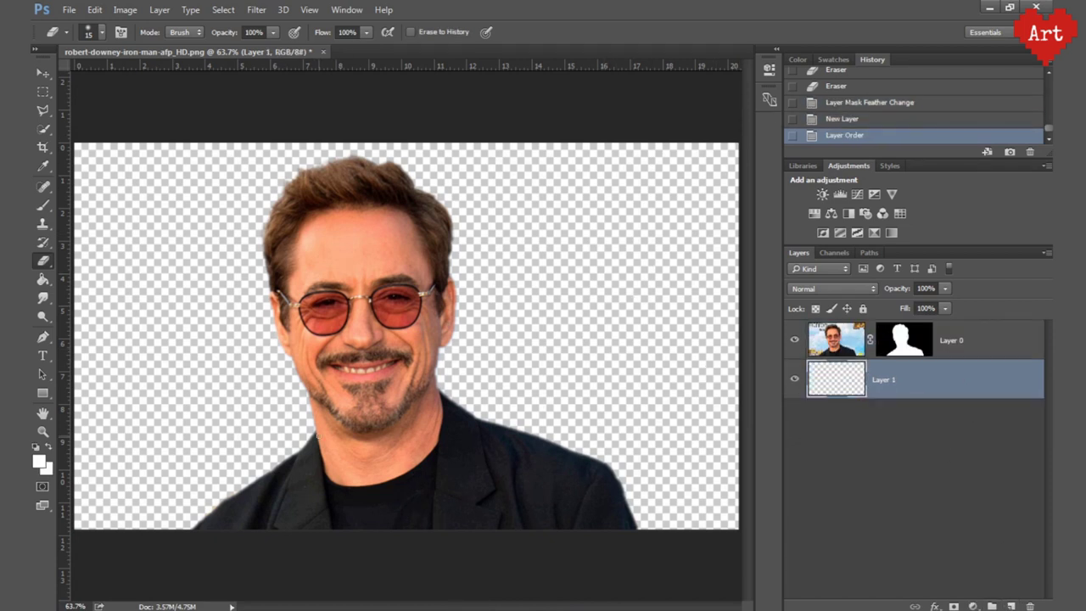
Paint-bucket fill Layer 1 with black, zoom in on the face, and select Layer 0.
key("g")
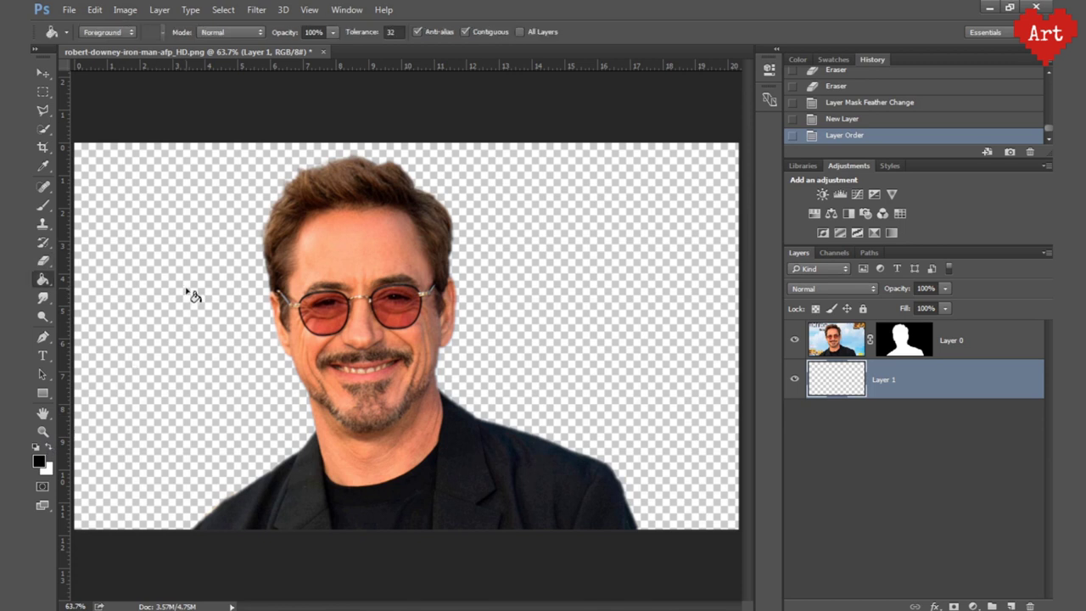
left_click(187, 291)
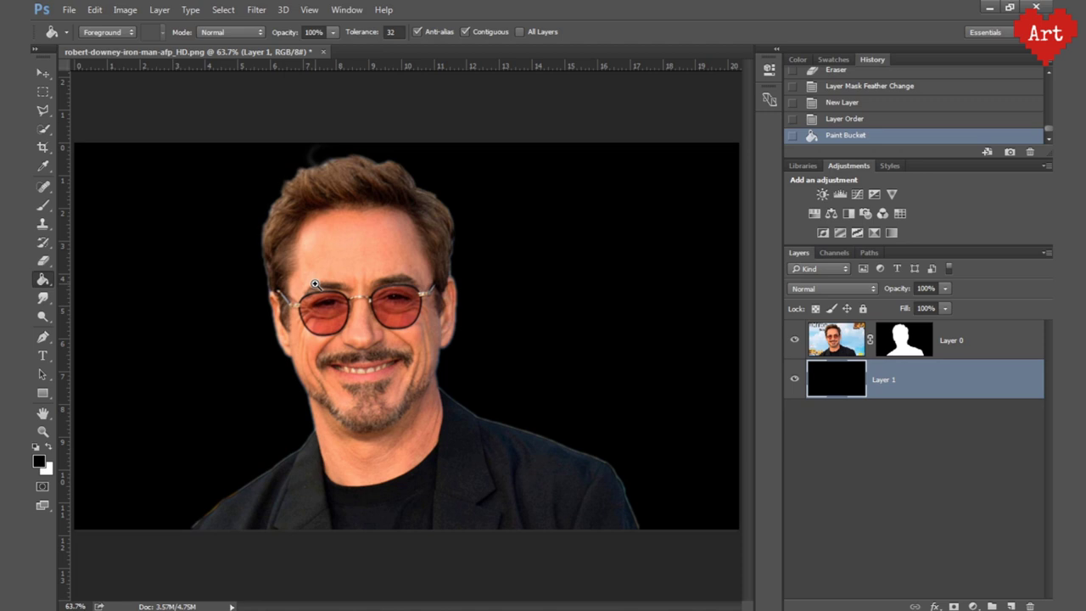
left_click(315, 284)
left_click(375, 334)
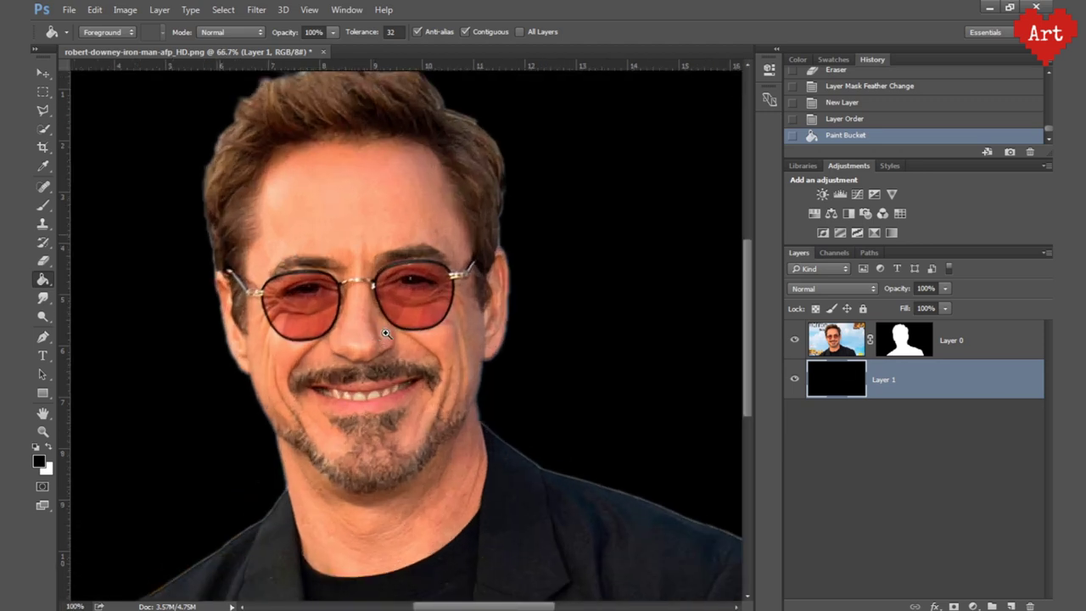
left_click(968, 344)
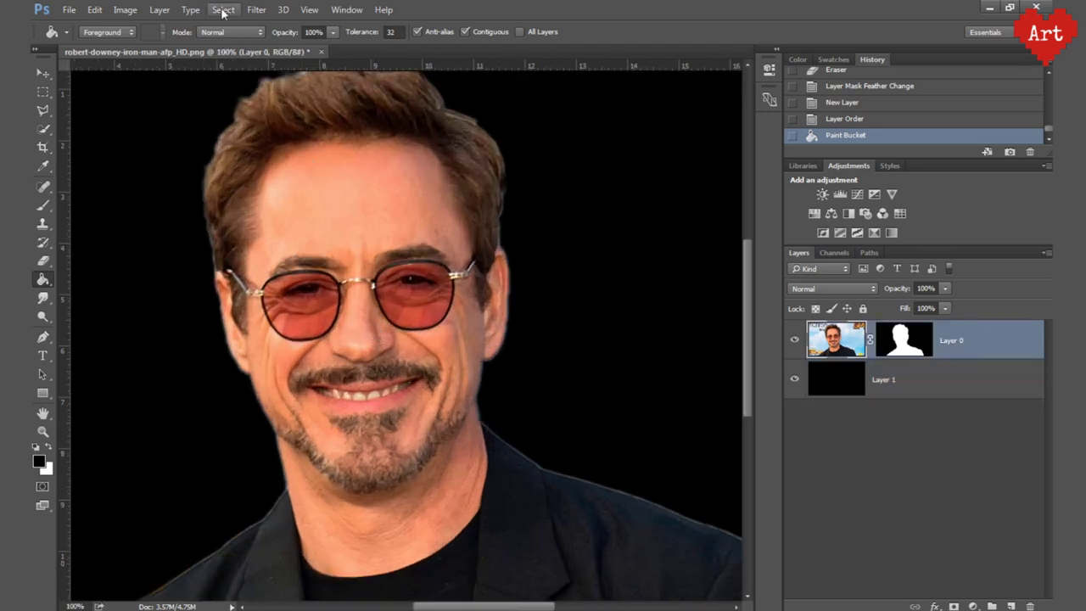
Apply Unsharp Mask to Layer 0 with amount 83% and radius 3.6 pixels.
left_click(256, 9)
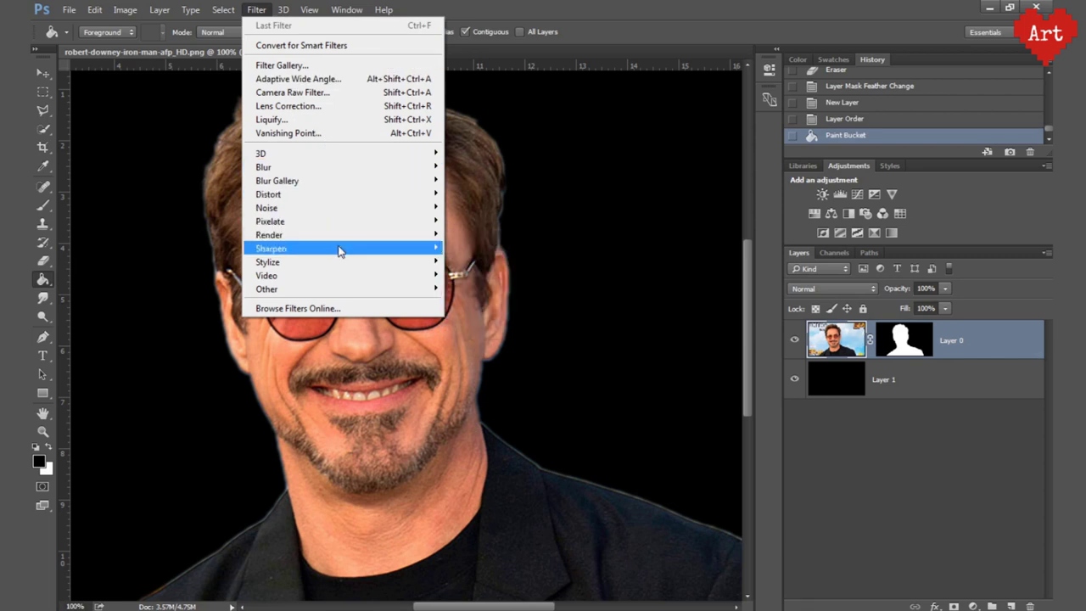
mouse_move(271, 248)
left_click(493, 318)
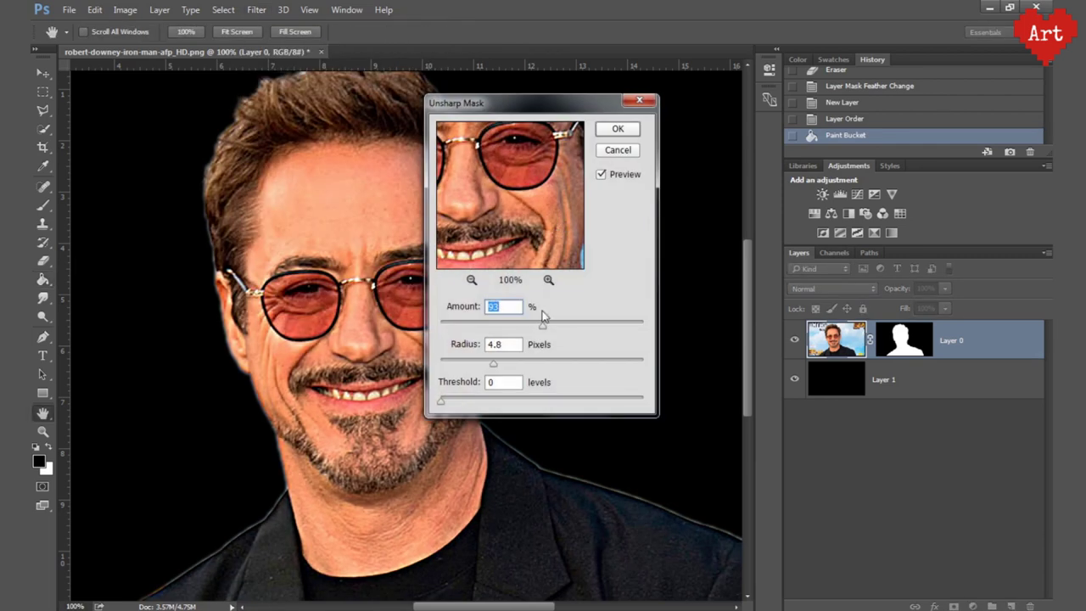
left_click_drag(551, 200, 526, 237)
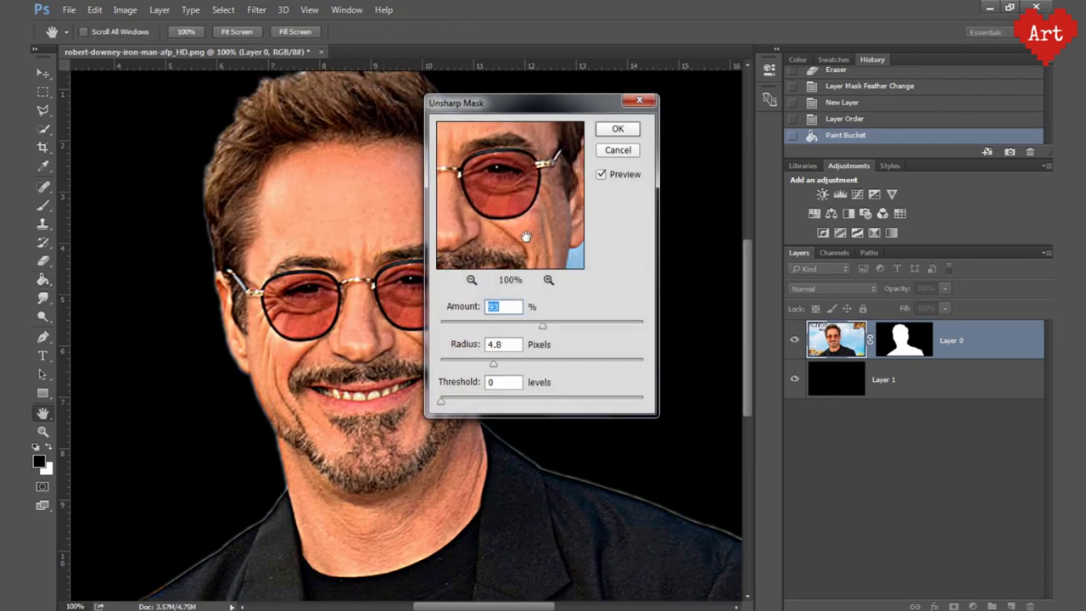
left_click_drag(541, 326, 532, 327)
left_click_drag(493, 363, 489, 363)
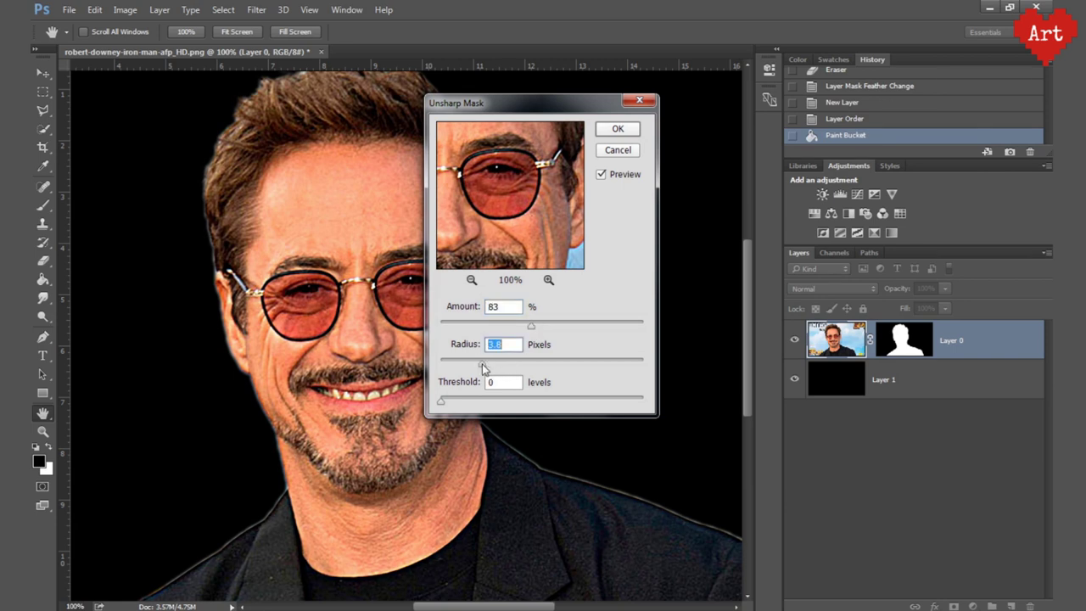
left_click_drag(482, 364, 480, 364)
left_click(618, 129)
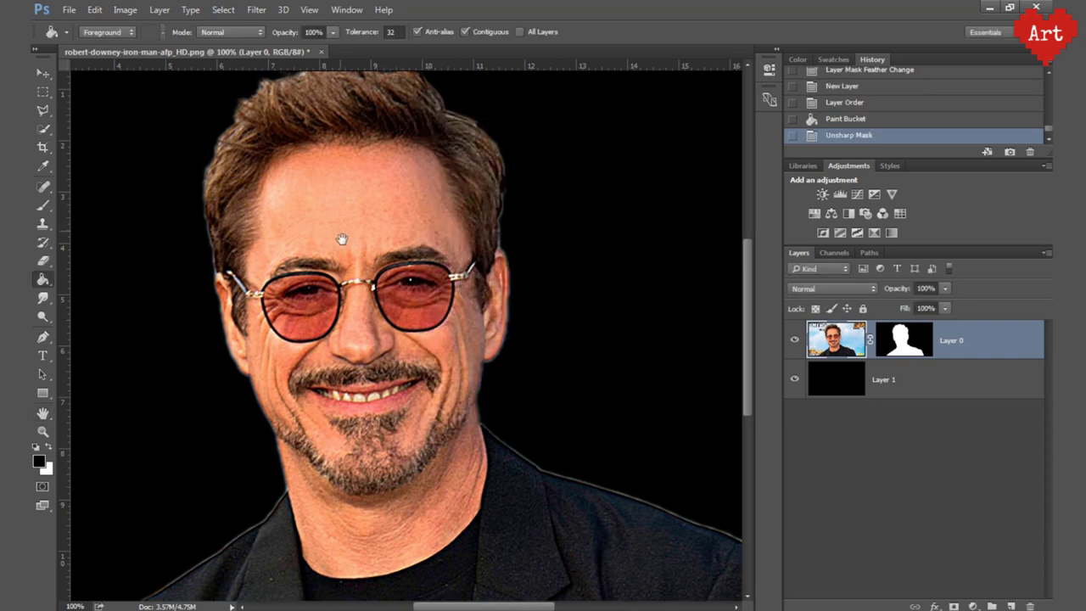
left_click_drag(347, 230, 345, 255)
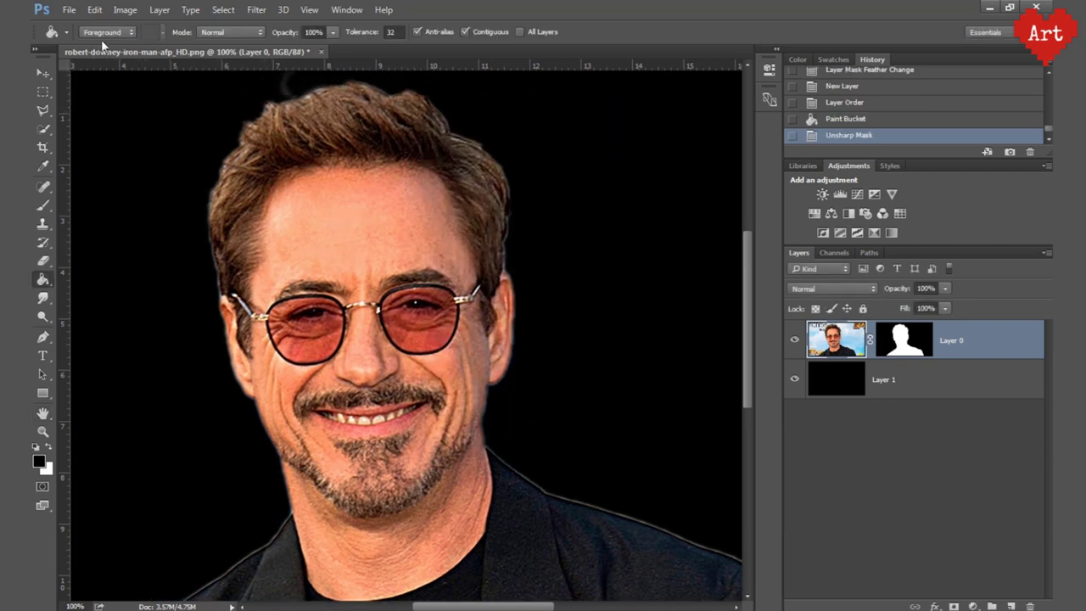
Select the Smudge tool with the 65 px brush preset.
key("b")
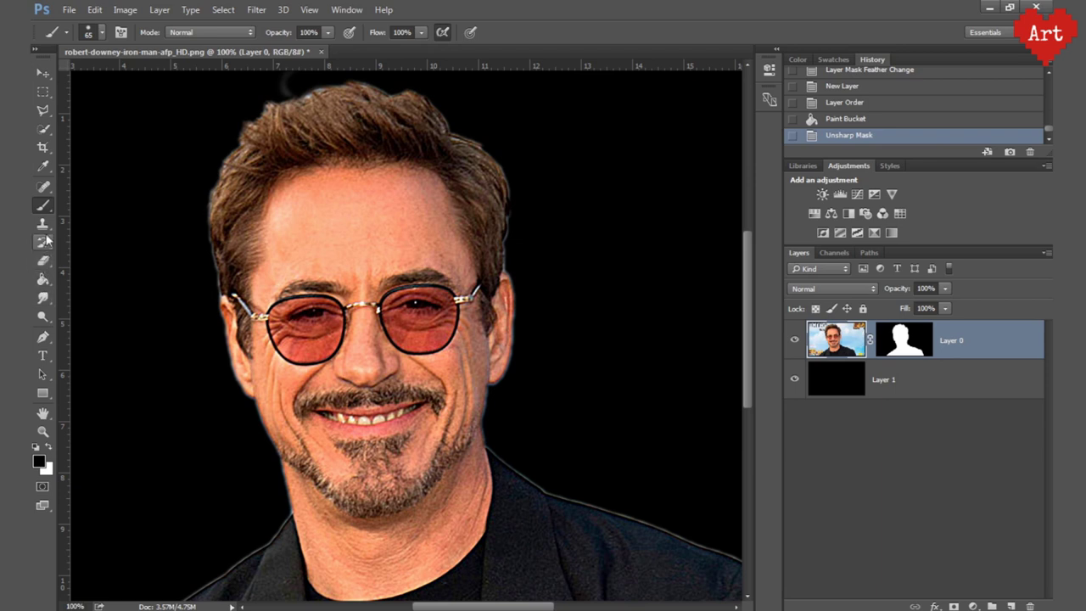
left_click(43, 224)
left_click(45, 262)
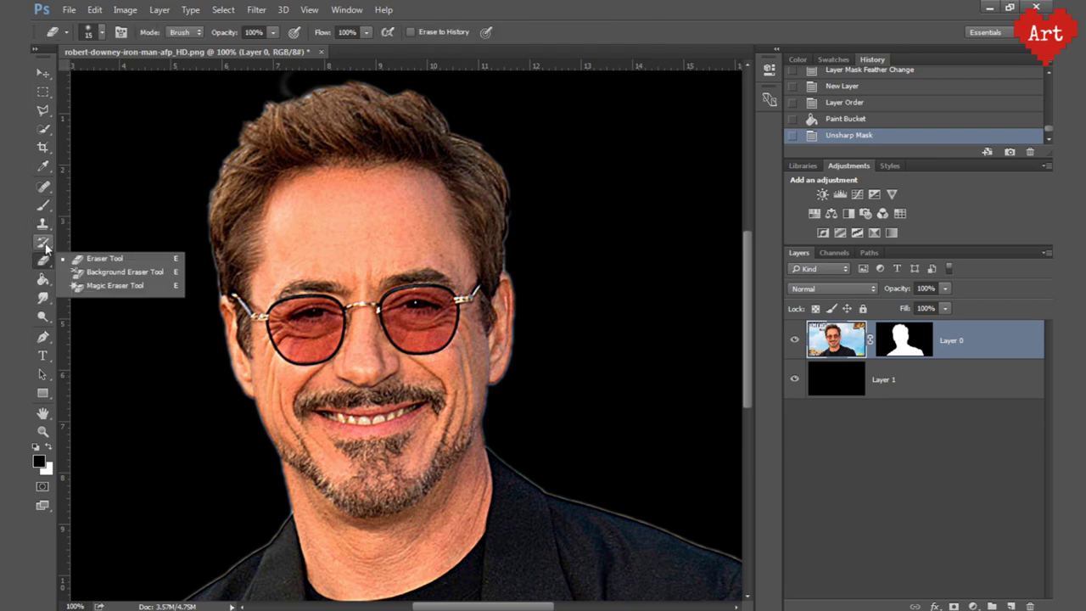
left_click(43, 297)
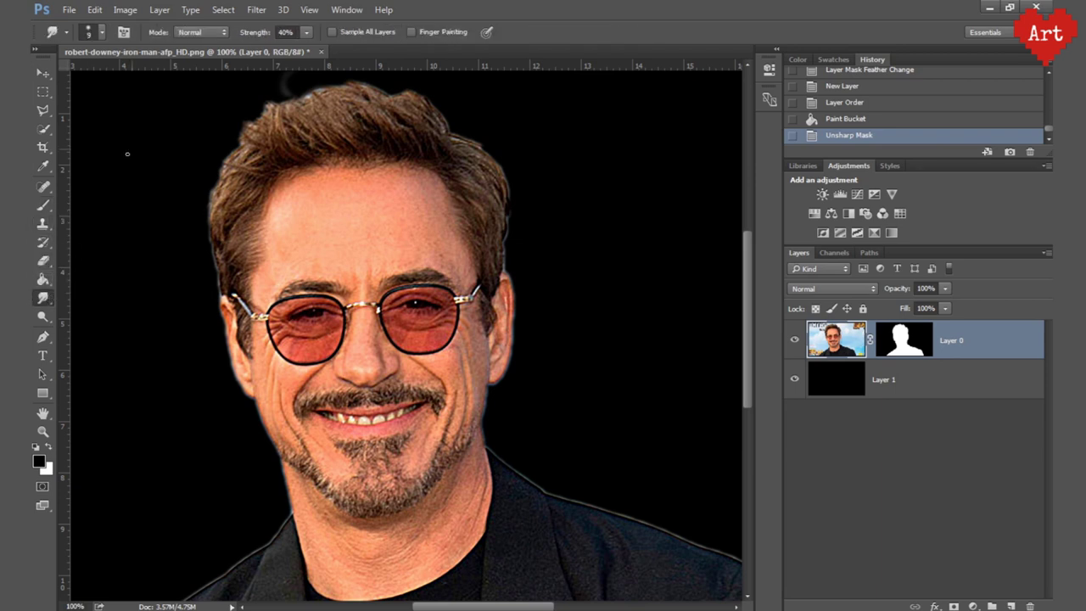
left_click(102, 33)
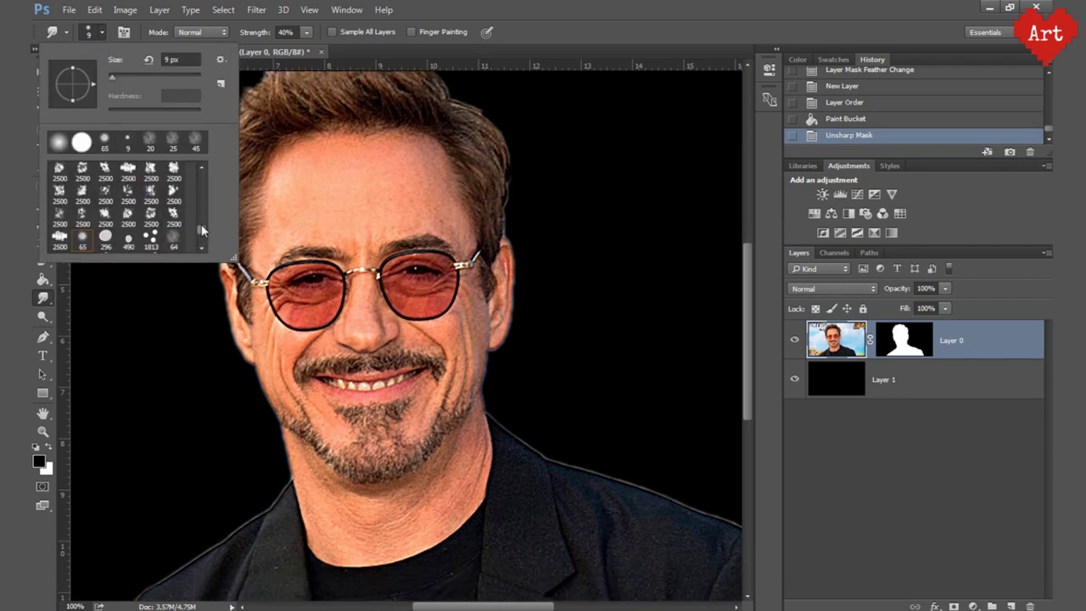
left_click(105, 141)
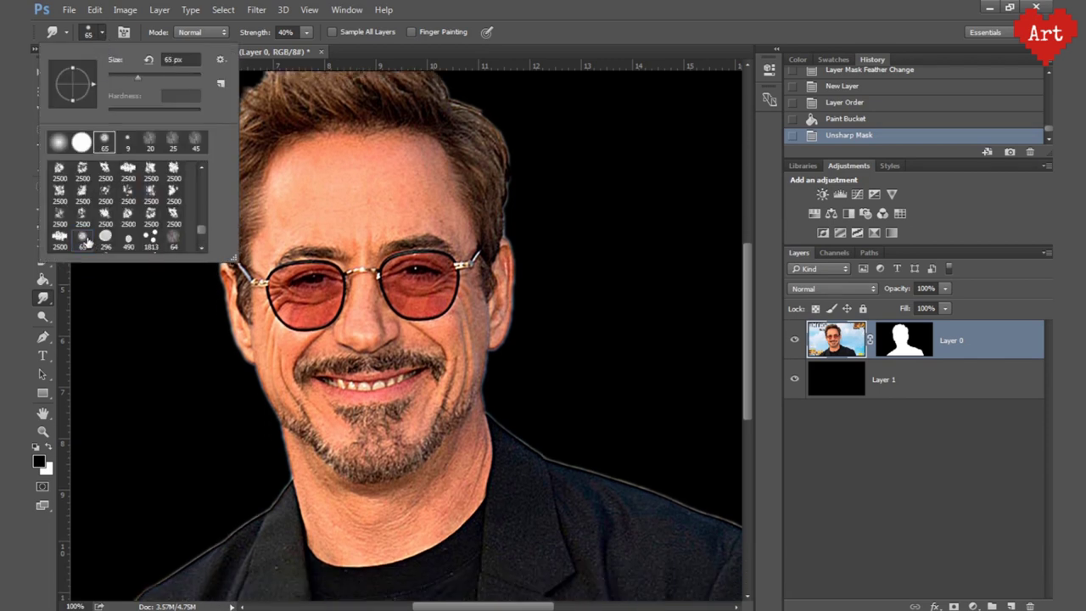
left_click(530, 7)
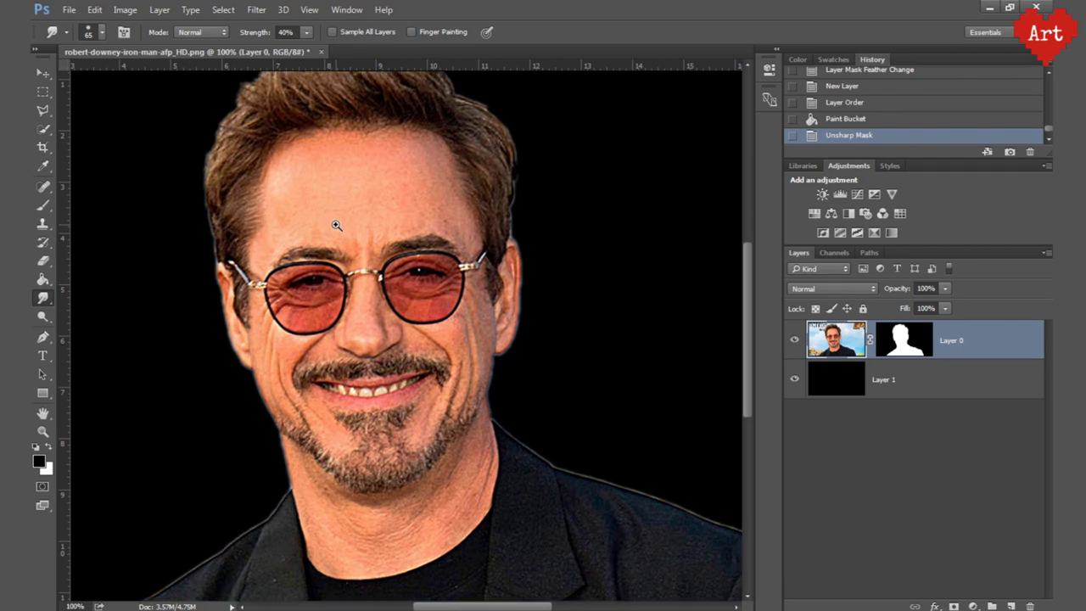
Zoom in on the forehead, shrink the smudge brush, and add empty Layer 2.
scroll(356, 258, "up", 2)
left_click_drag(340, 170, 294, 296)
key("bracketleft")
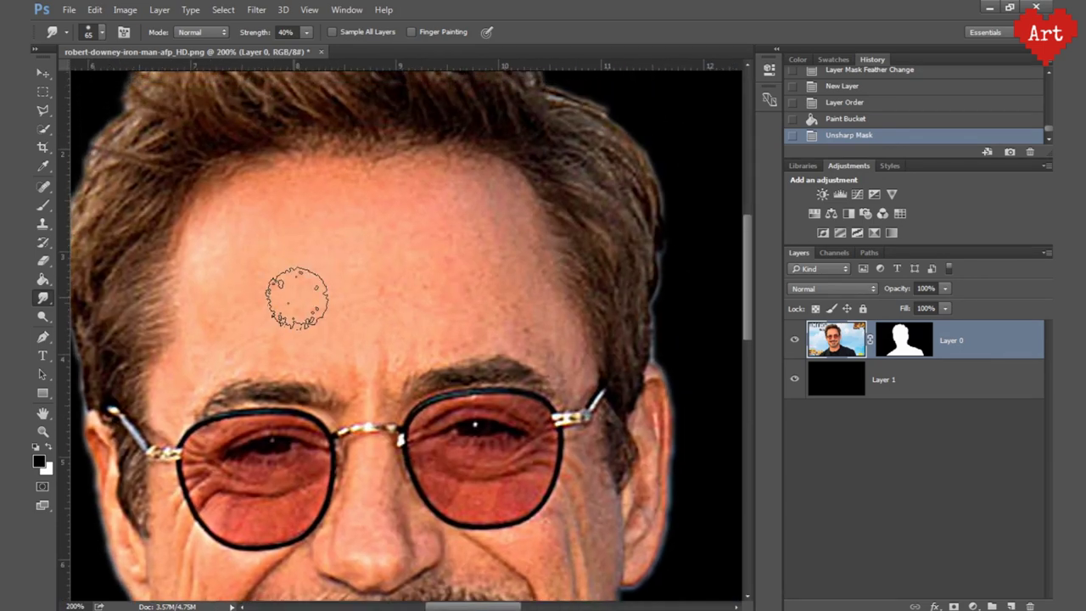
key("bracketleft")
key("bracketleft")
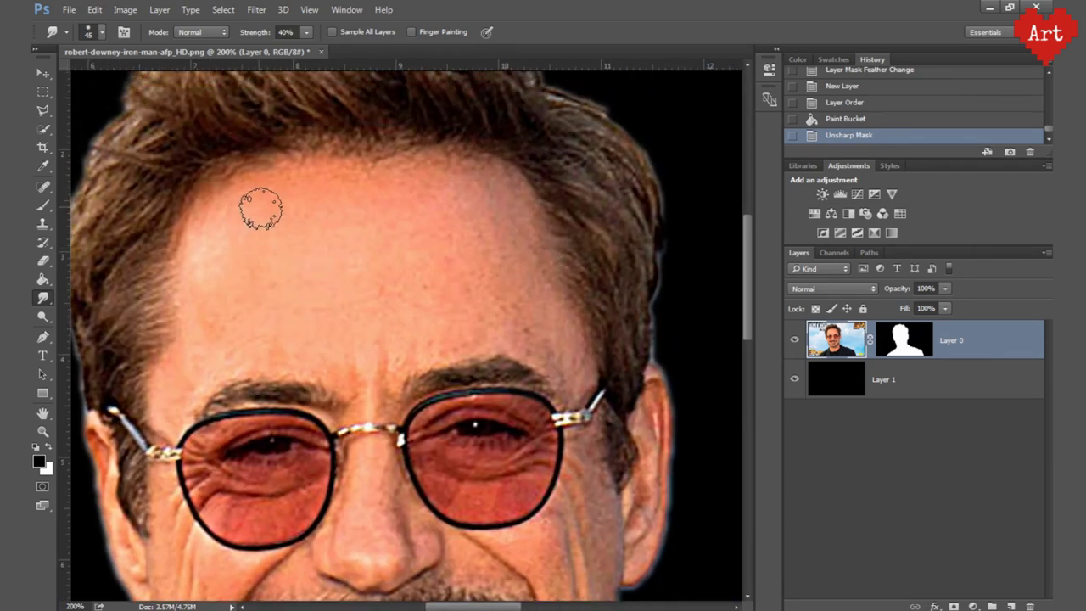
key("bracketleft")
key("bracketleft")
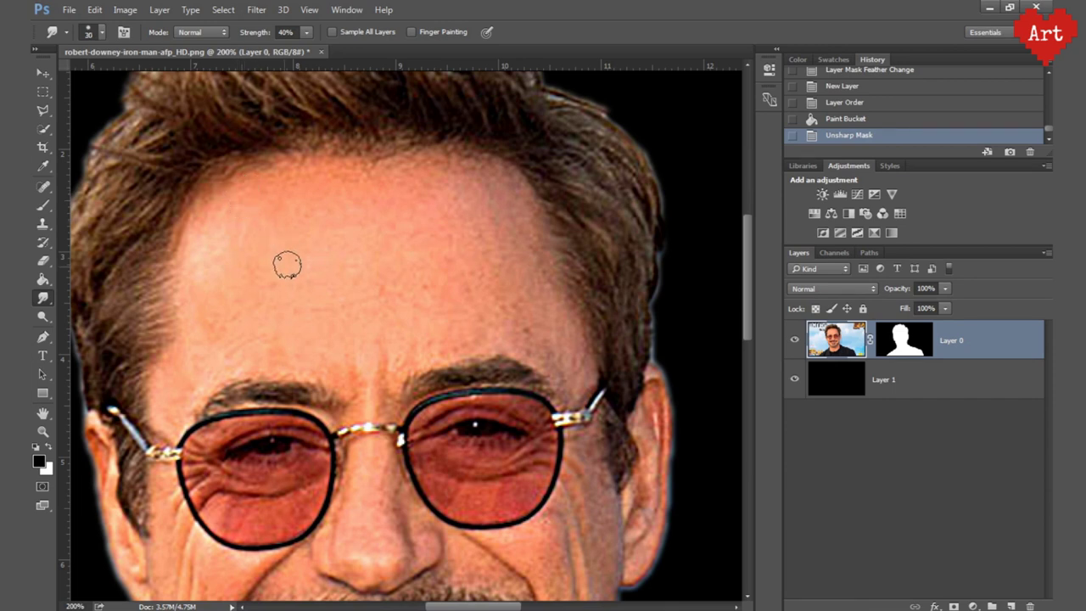
scroll(284, 233, "down", 1)
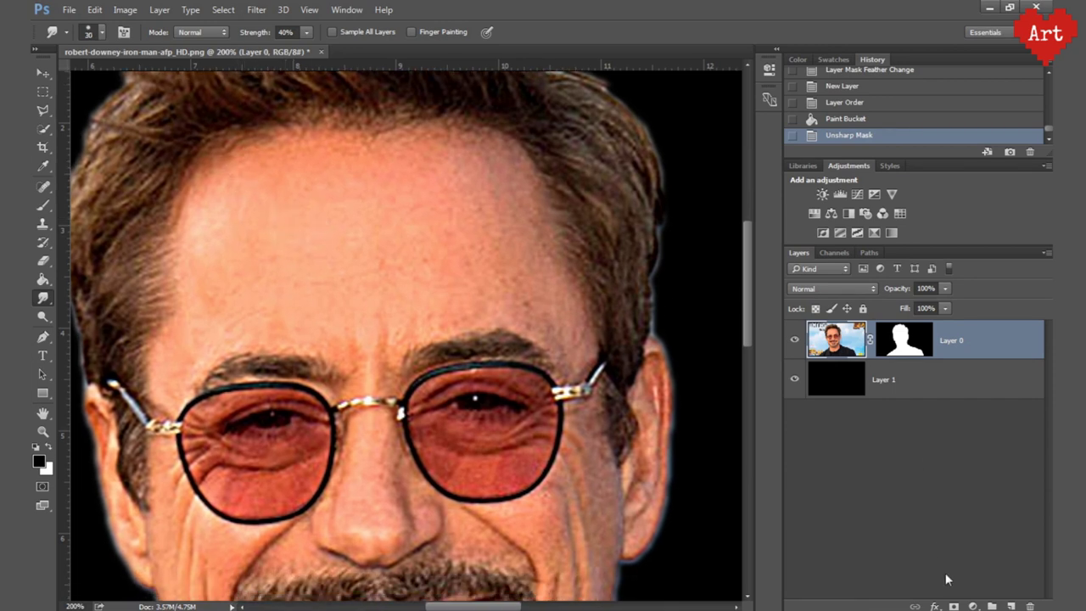
left_click(1012, 606)
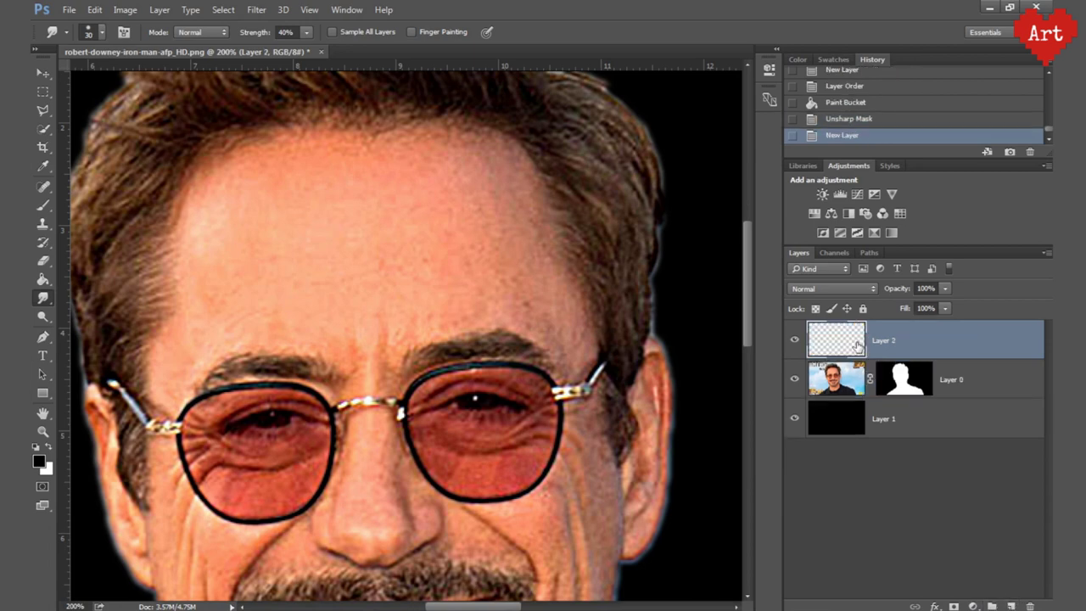
Set the foreground colour to a slightly orange, darkened pink skin tone.
left_click(405, 331, "alt")
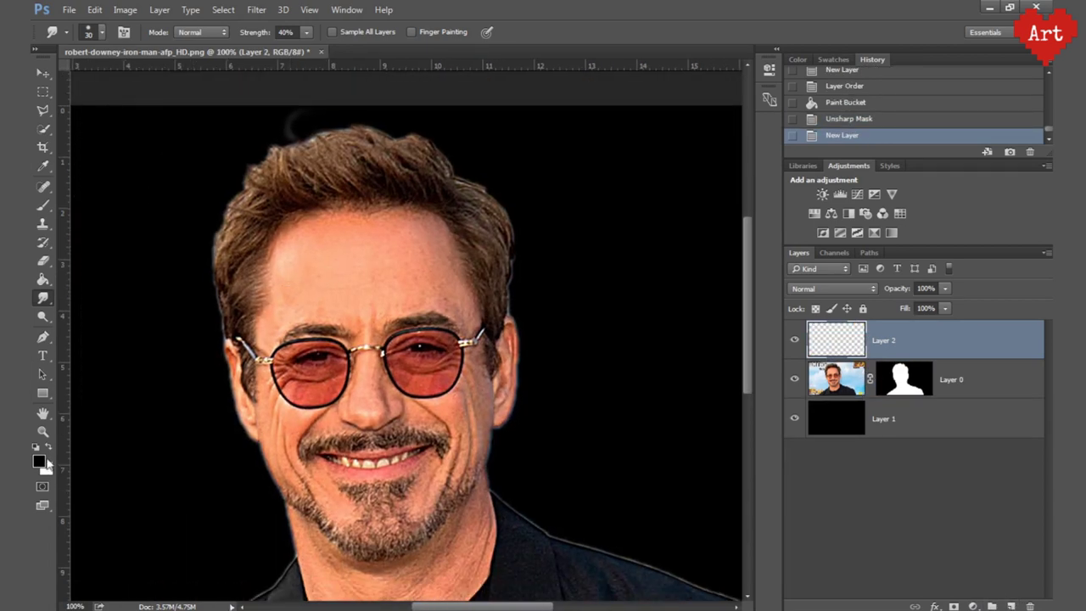
left_click(39, 462)
left_click(743, 129)
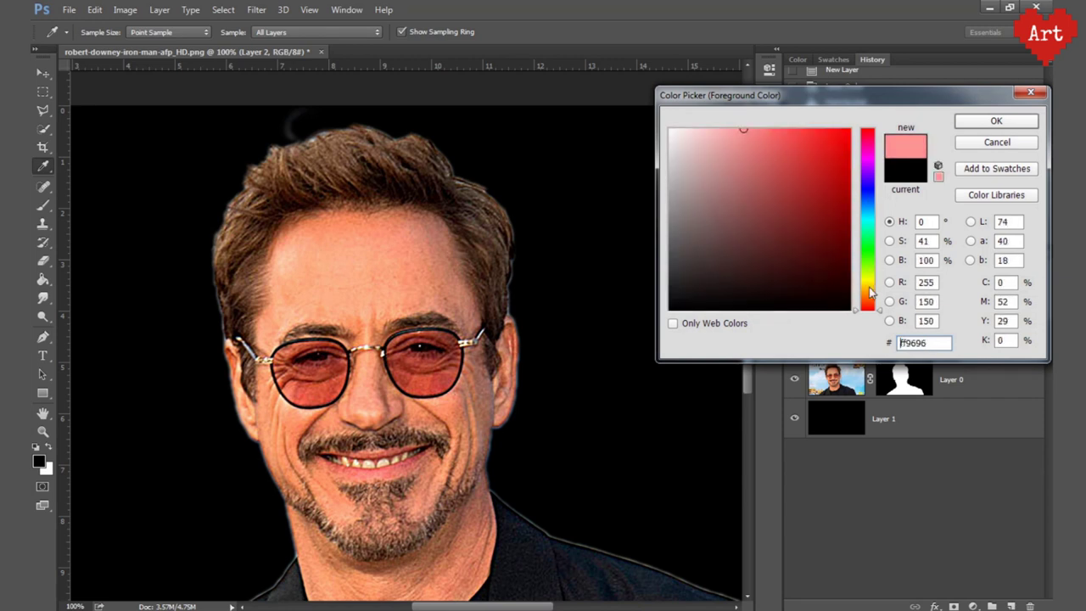
left_click_drag(870, 293, 874, 319)
left_click(744, 142)
left_click_drag(745, 142, 754, 150)
key("Return")
Brush the pink over the face and head on Layer 2.
key("b")
mouse_move(334, 261)
left_mouse_down()
mouse_move(381, 235)
mouse_move(280, 323)
mouse_move(315, 364)
mouse_move(395, 335)
left_mouse_up()
scroll(395, 336, "down", 2)
left_click_drag(386, 420, 293, 560)
left_click_drag(361, 387, 488, 560)
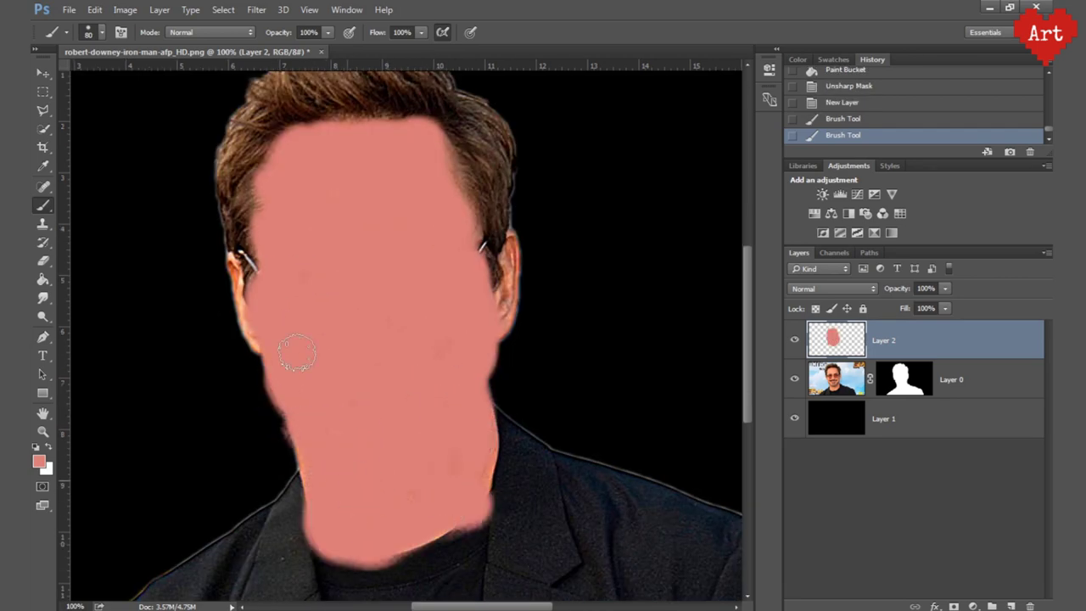
left_click_drag(242, 241, 247, 356)
left_click_drag(501, 229, 509, 331)
left_click_drag(271, 127, 471, 242)
Set the pink layer to Overlay at 10%, merge into a masked Layer 0 copy, hide the original.
key("shift+alt+o")
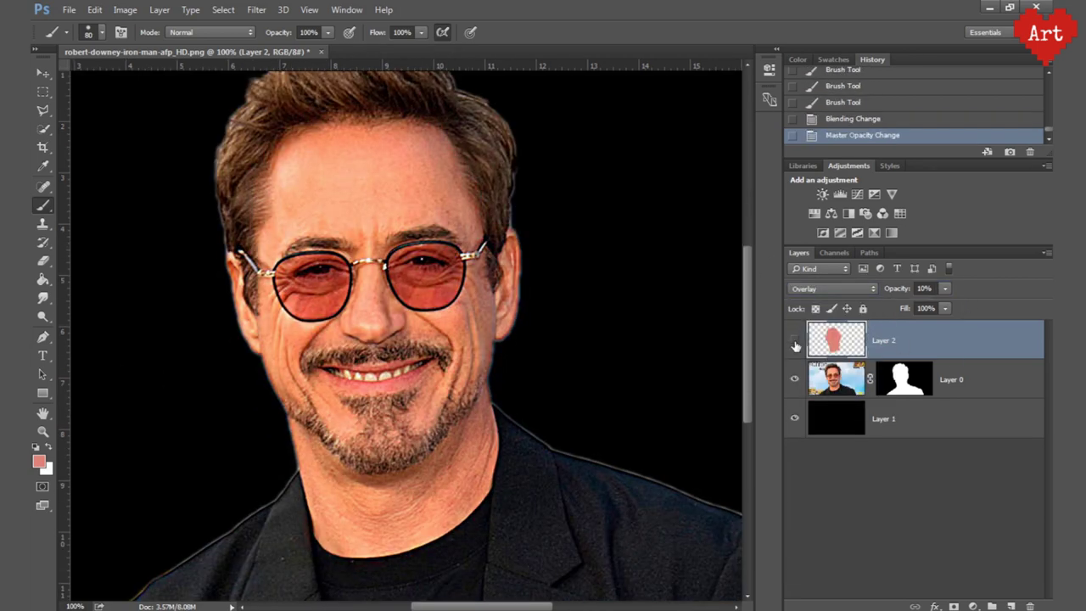
left_click(904, 379, "ctrl")
key("ctrl+j")
key("ctrl+e")
left_click(954, 606)
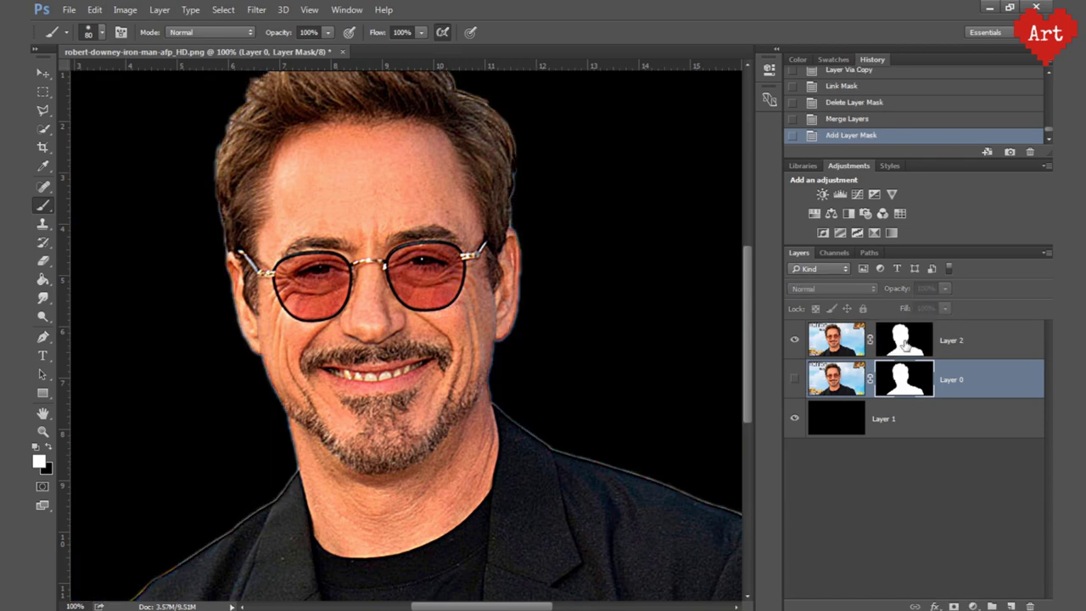
left_click(795, 380)
left_click(904, 343)
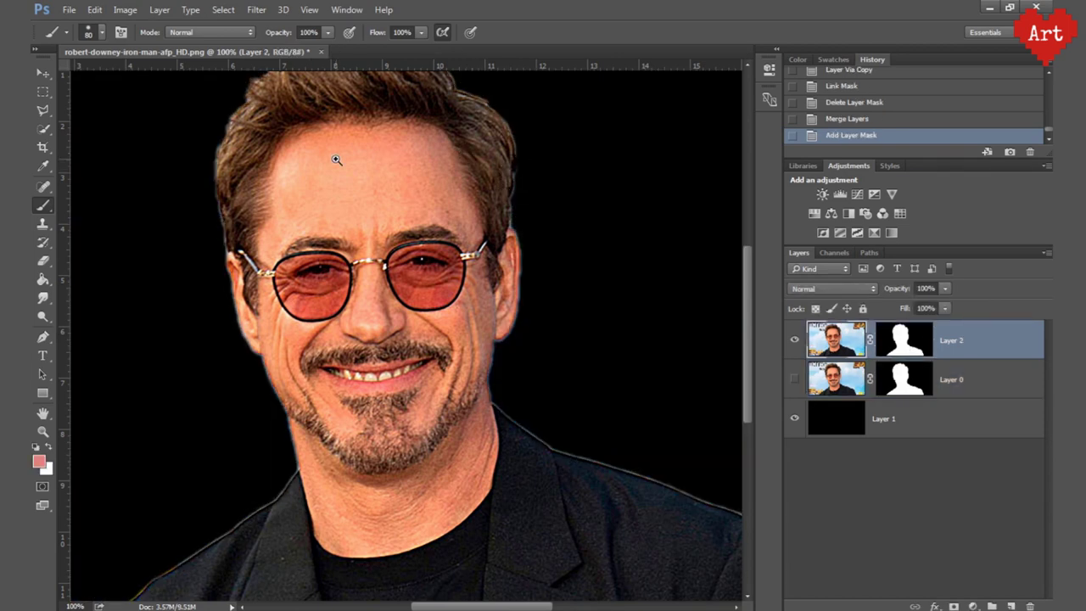
Smudge the hairline and forehead skin with a 40 px brush on Layer 2.
scroll(336, 161, "up", 1)
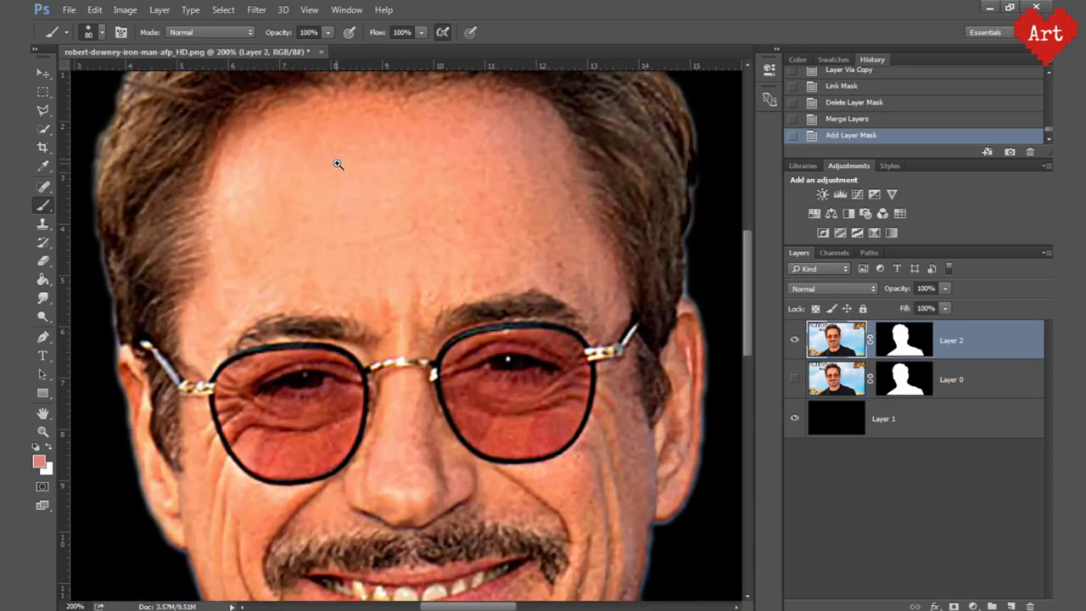
left_click(42, 297)
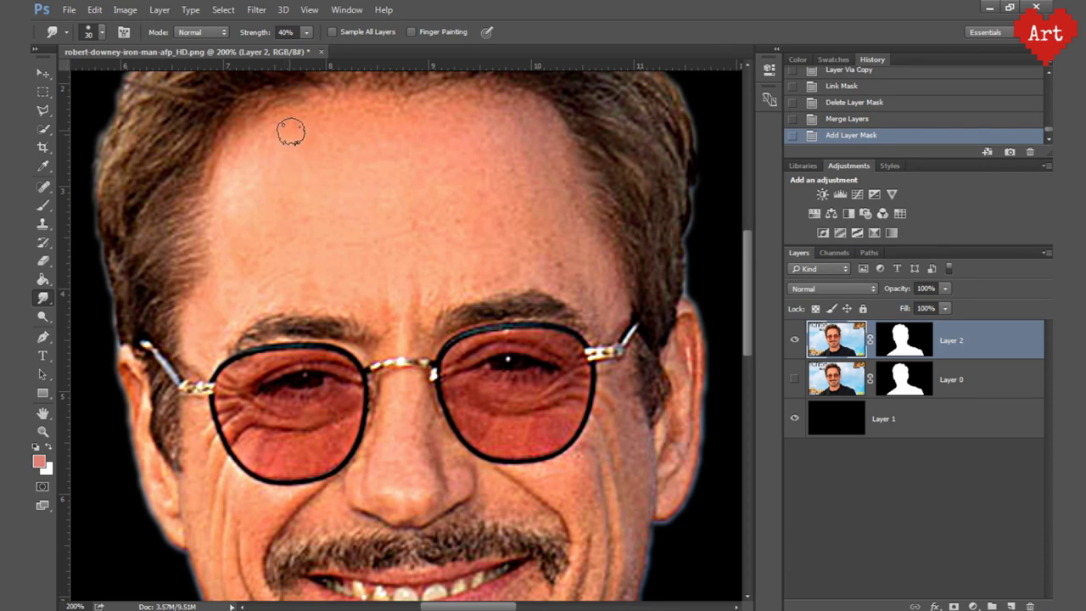
key("bracketright")
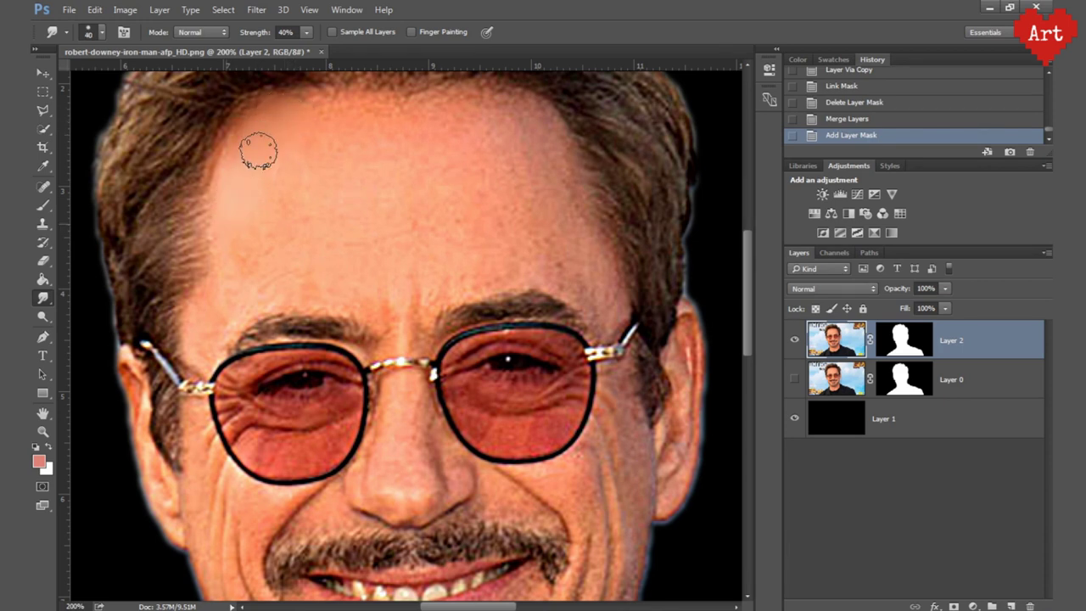
left_click_drag(238, 161, 228, 236)
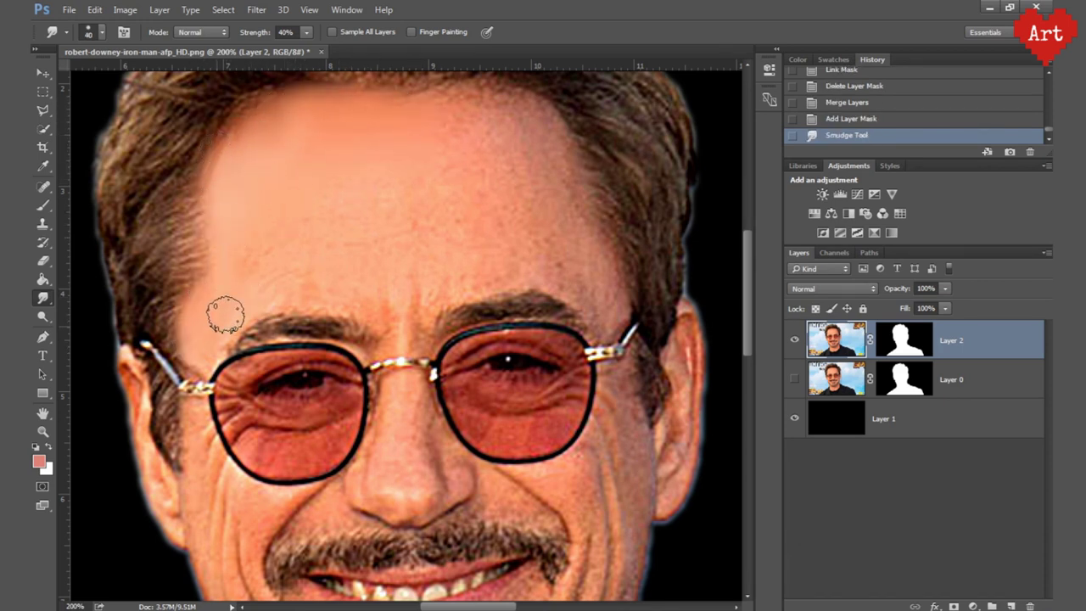
mouse_move(496, 95)
left_mouse_down()
mouse_move(447, 121)
mouse_move(603, 240)
left_mouse_up()
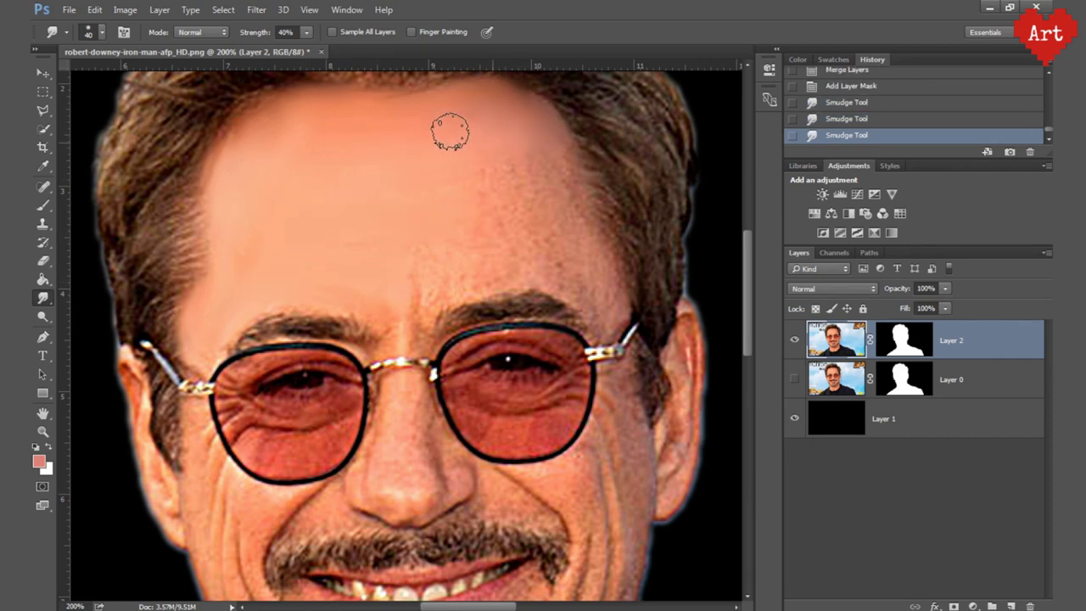
mouse_move(520, 204)
left_mouse_down()
mouse_move(578, 236)
mouse_move(606, 274)
left_mouse_up()
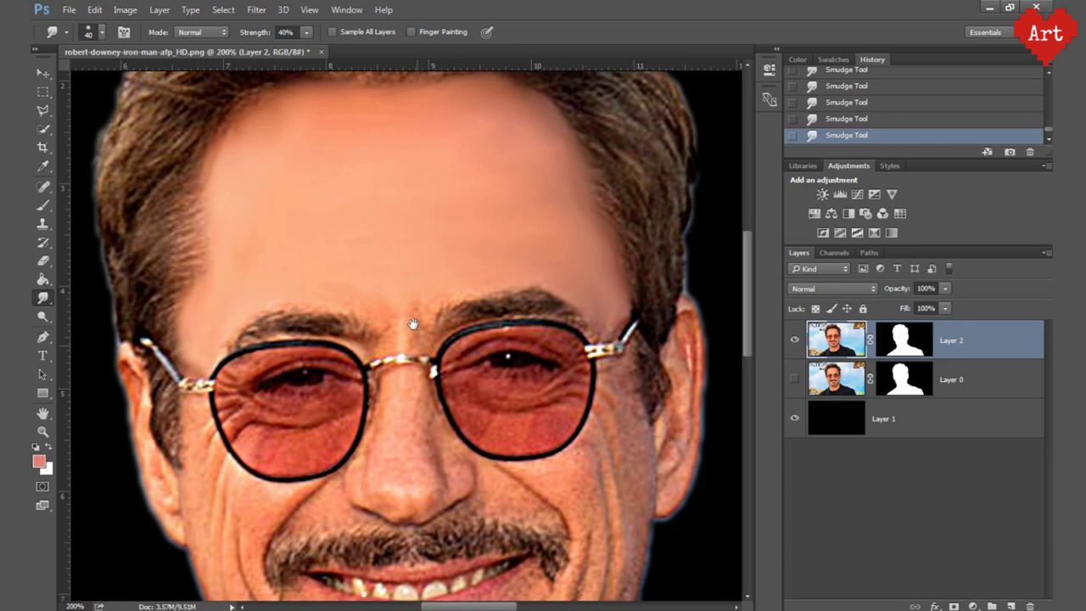
scroll(416, 318, "up", 3)
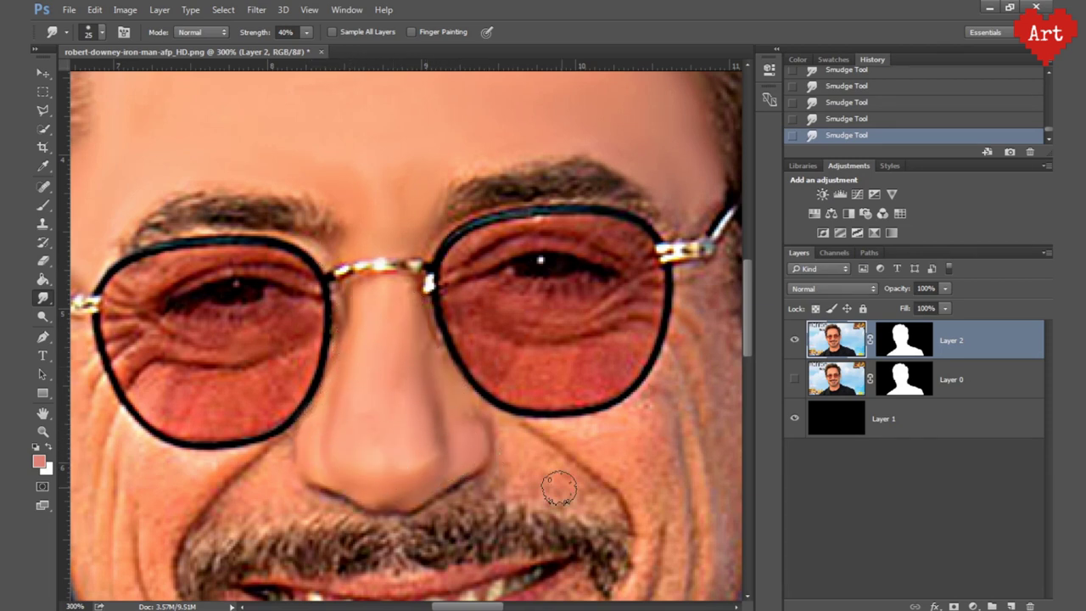
Shrink the smudge brush to 10 px and work around the cheek, glasses and side of the face.
left_click_drag(558, 485, 382, 422)
key("bracketleft")
key("bracketleft")
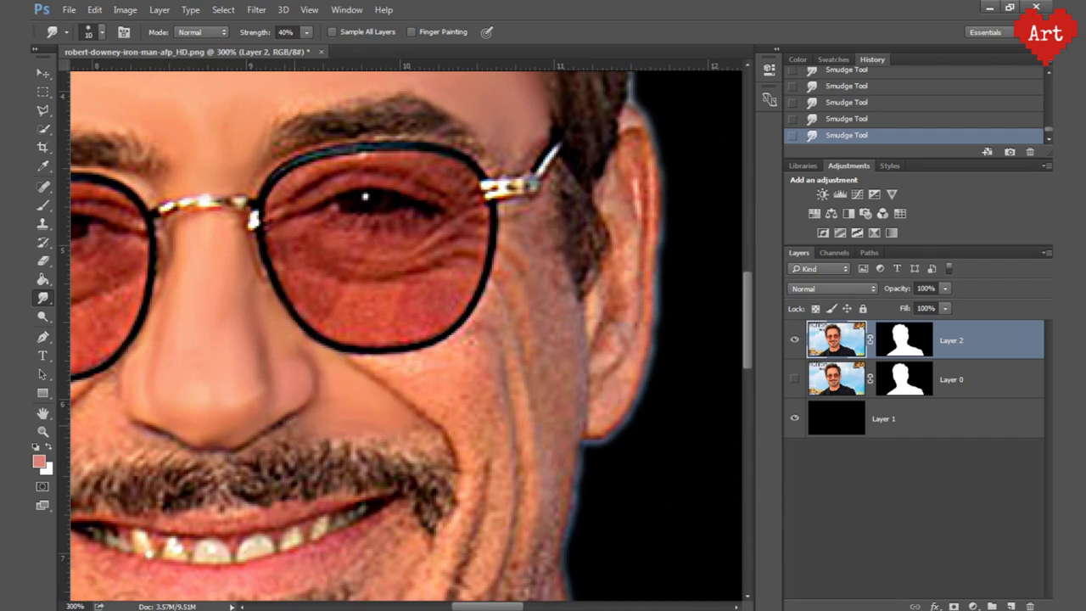
scroll(274, 432, "left", 3)
scroll(273, 432, "down", 1)
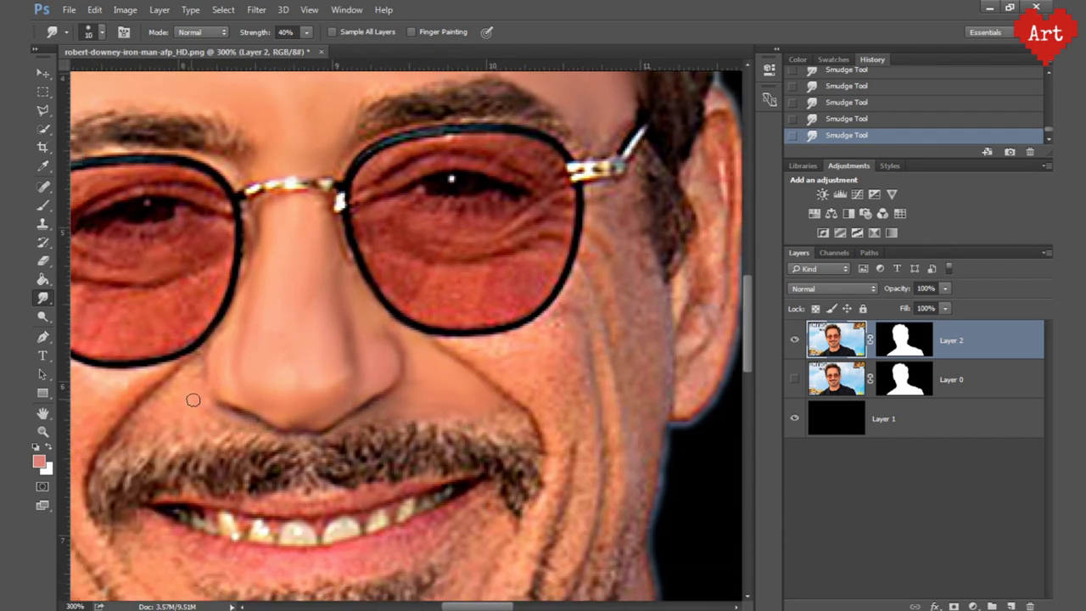
left_click_drag(162, 393, 386, 334)
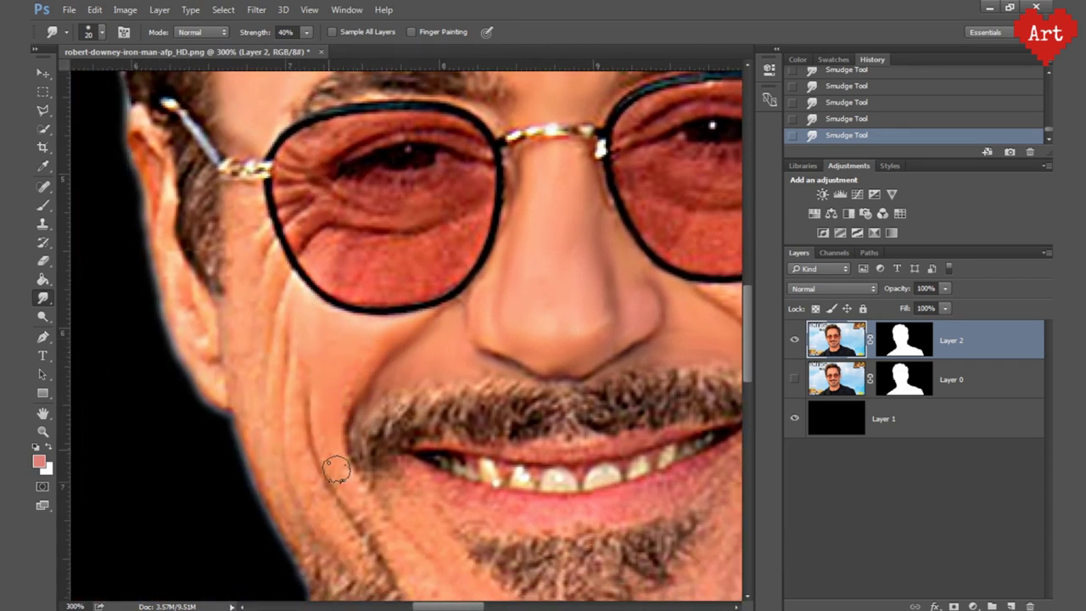
left_click_drag(309, 378, 296, 348)
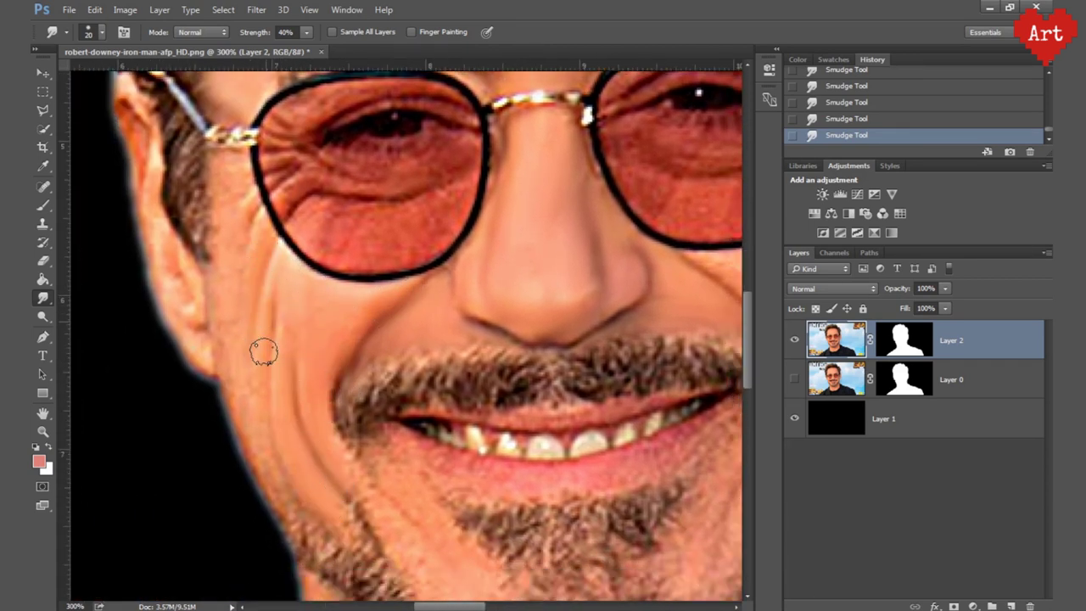
left_click_drag(233, 262, 258, 325)
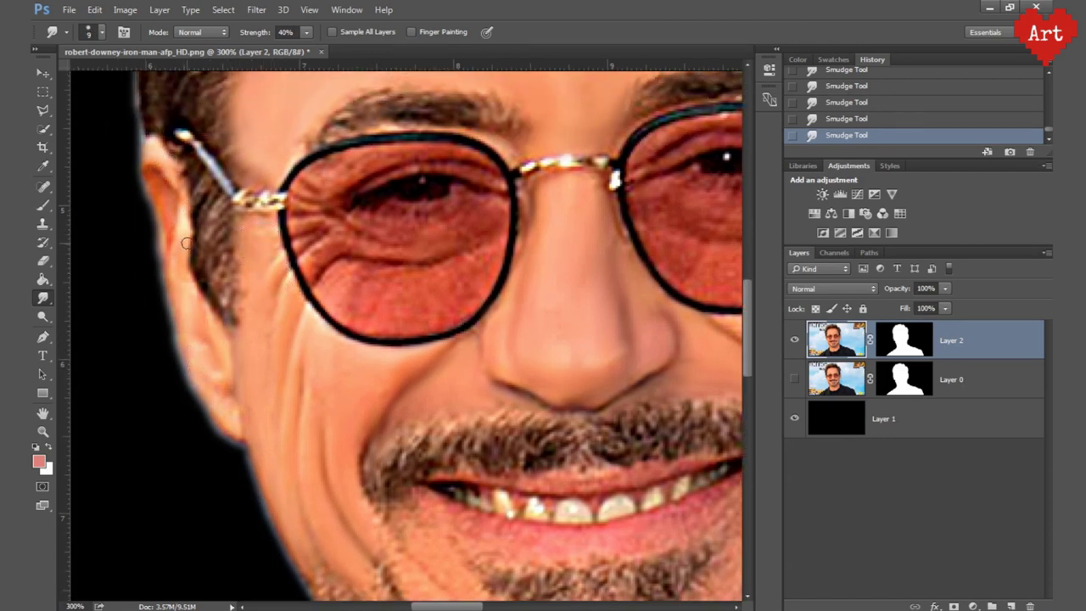
scroll(213, 229, "down", 2)
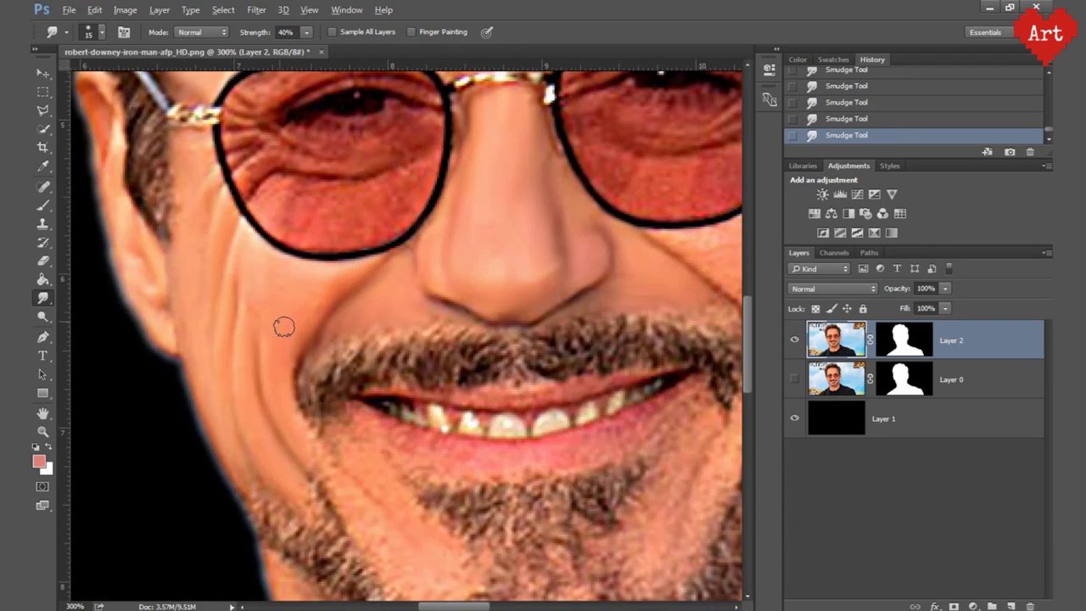
scroll(283, 327, "down", 4)
scroll(223, 280, "down", 1)
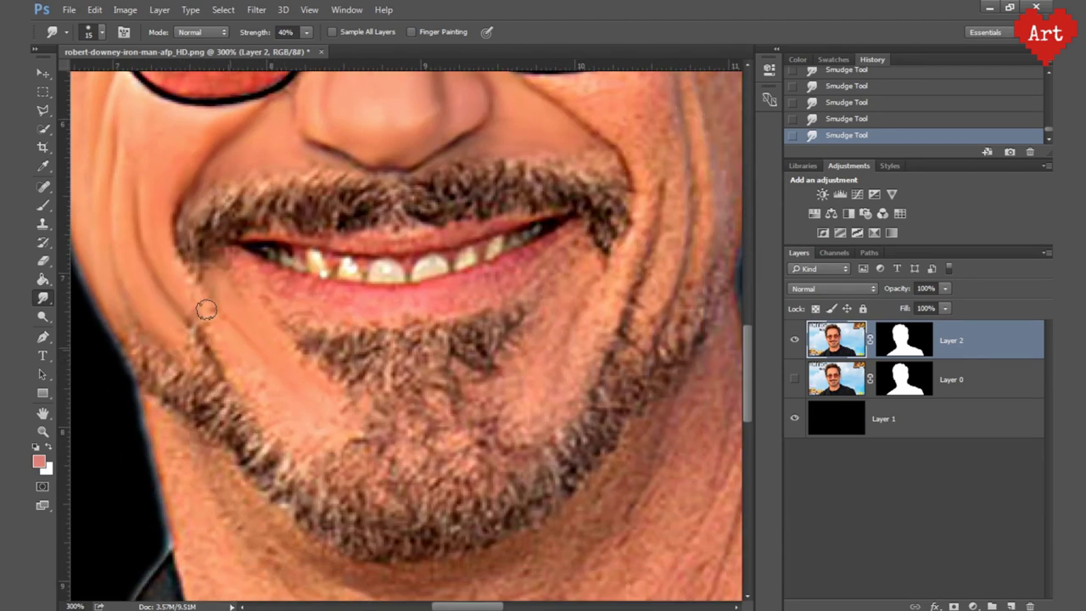
scroll(426, 289, "right", 4)
scroll(427, 289, "up", 1)
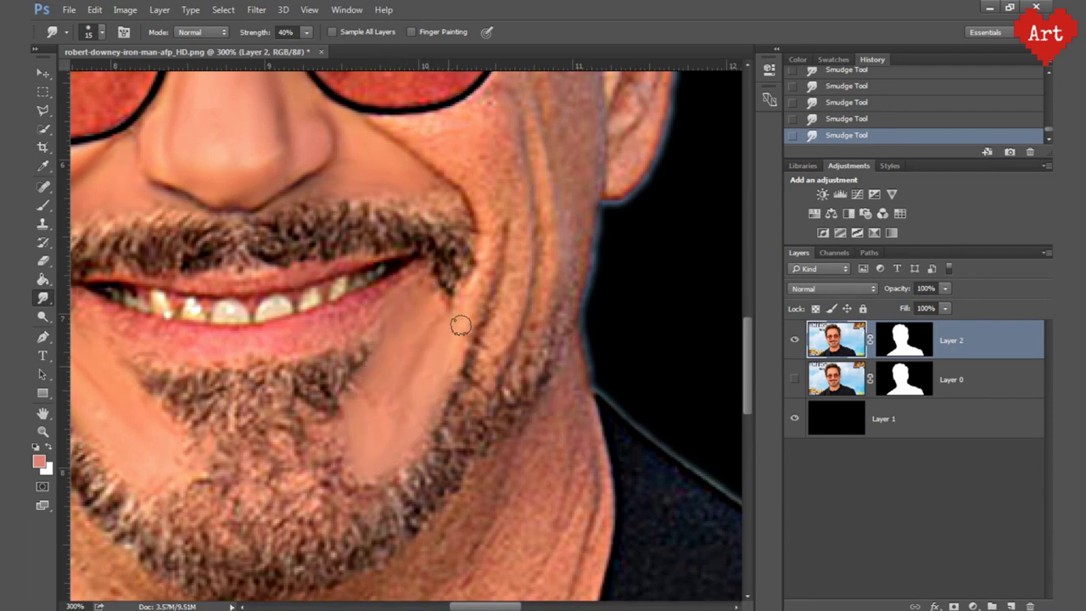
left_click_drag(449, 246, 319, 390)
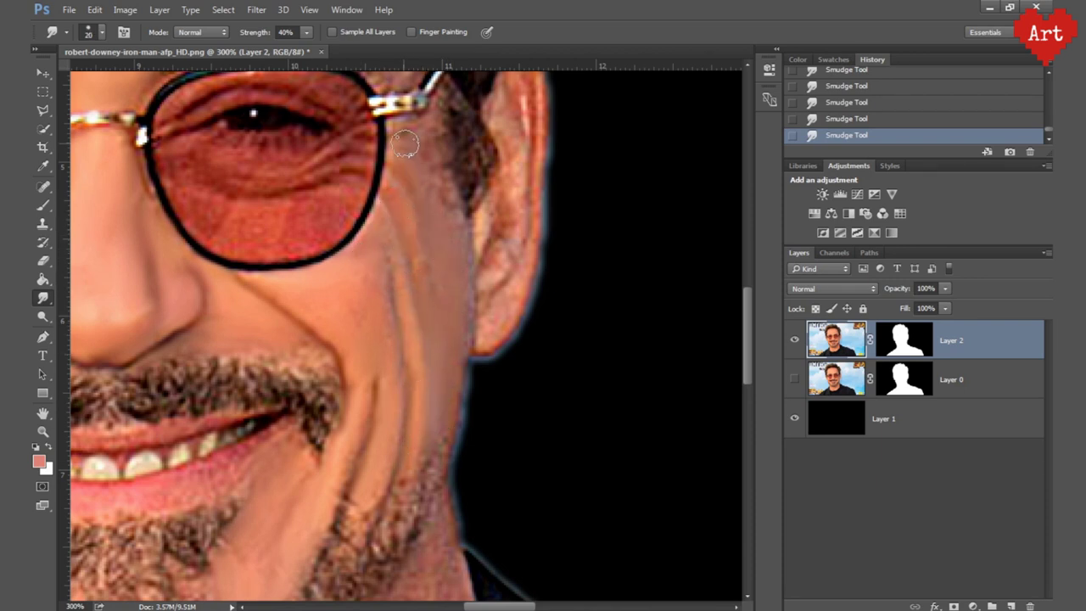
Smear the temple hair and ear smooth with a larger brush, then zoom out.
left_click_drag(424, 129, 455, 233)
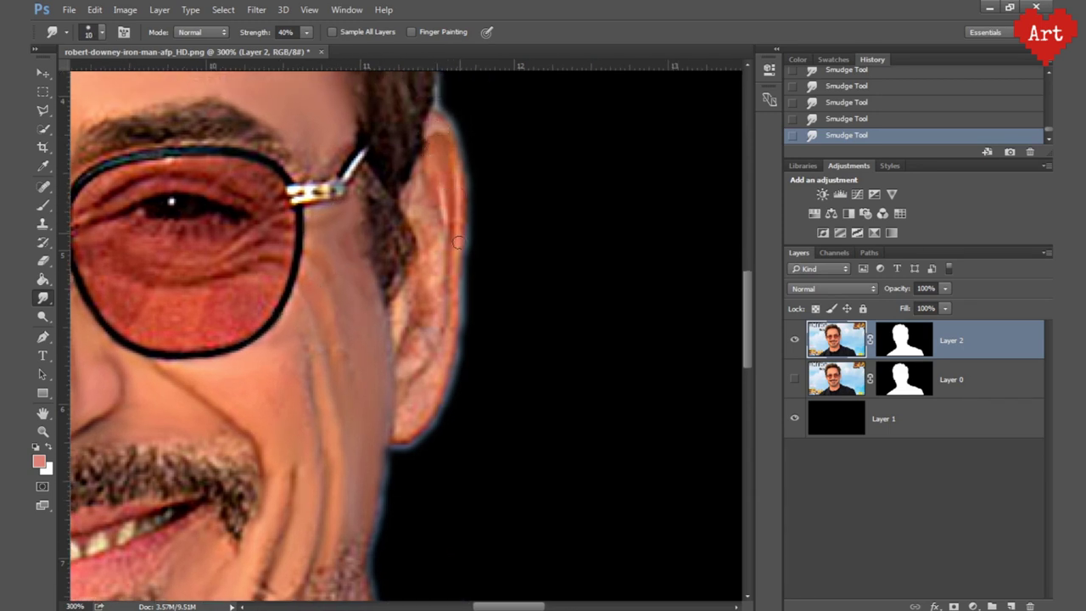
key("bracketright")
left_click_drag(457, 243, 406, 396)
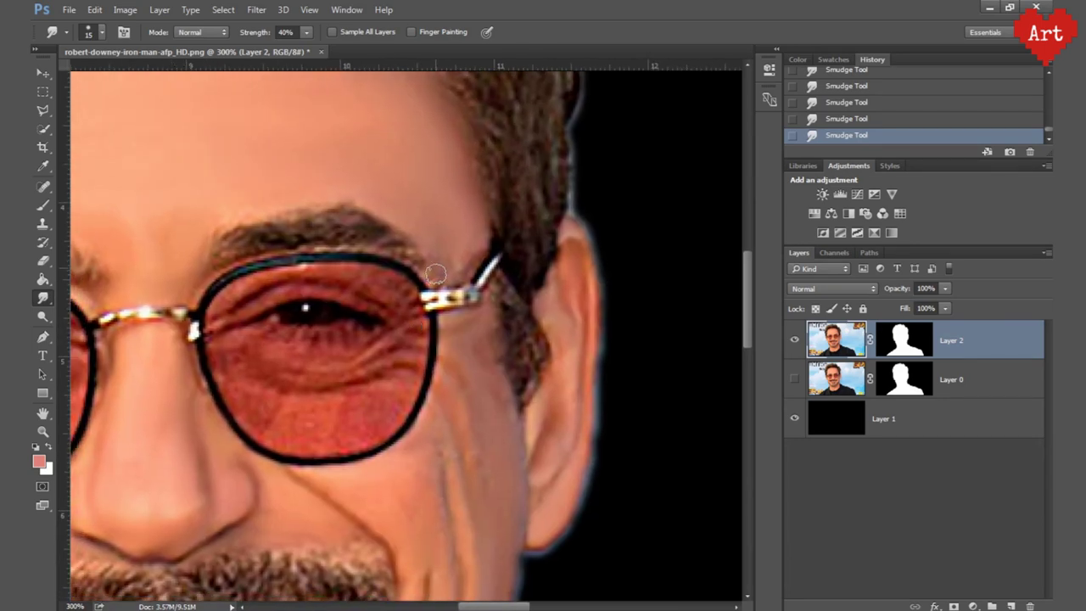
key("ctrl+minus")
key("ctrl+minus")
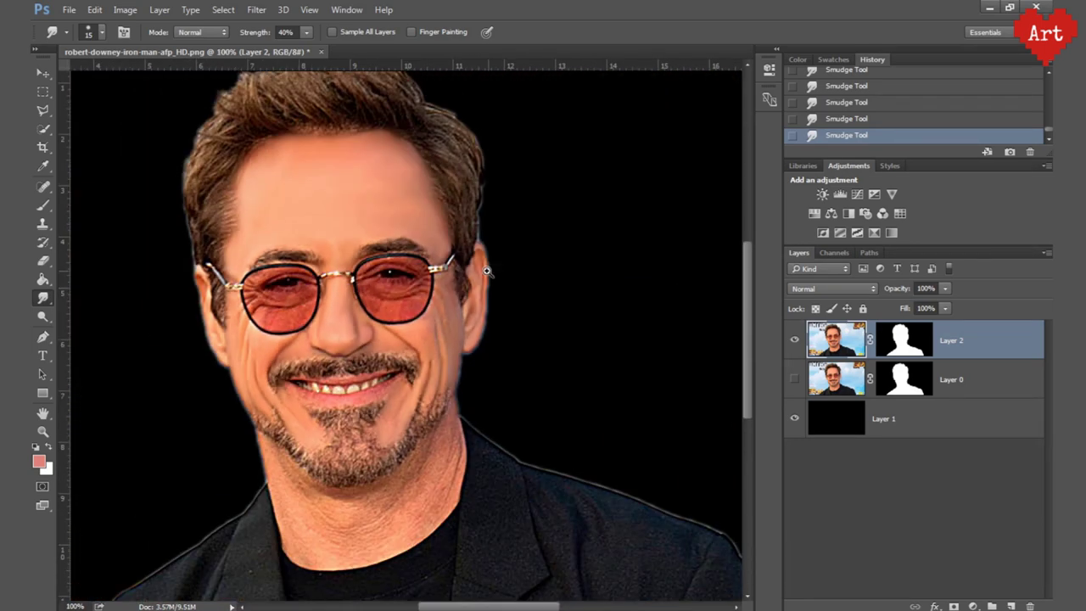
Zoom to 300% on the chin and smudge the neck wrinkles below the beard.
key("ctrl+plus")
key("ctrl+plus")
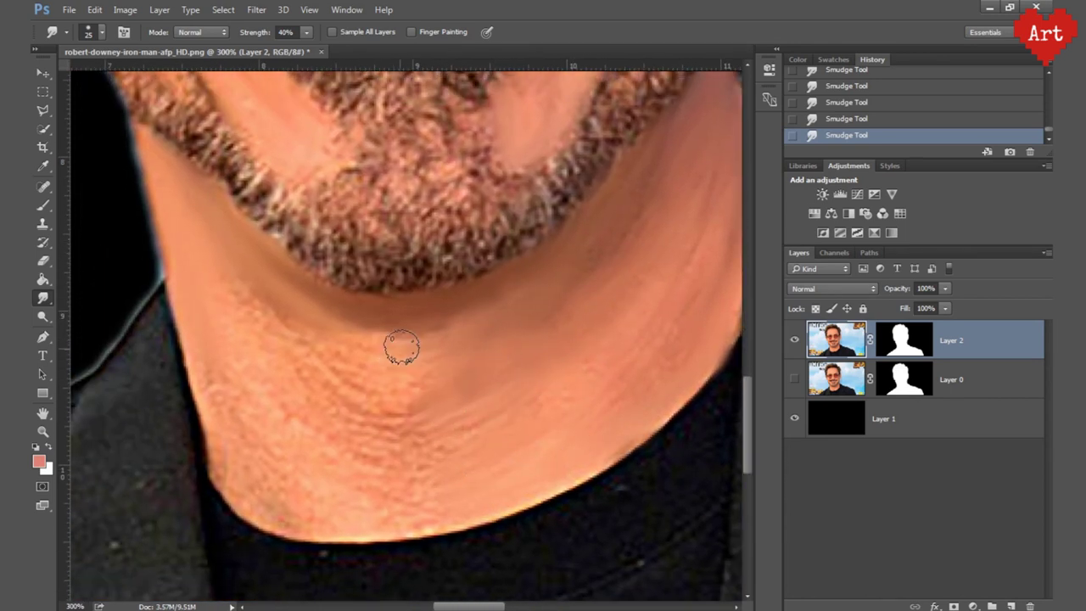
mouse_move(436, 412)
left_mouse_down()
mouse_move(230, 369)
mouse_move(213, 455)
mouse_move(426, 441)
left_mouse_up()
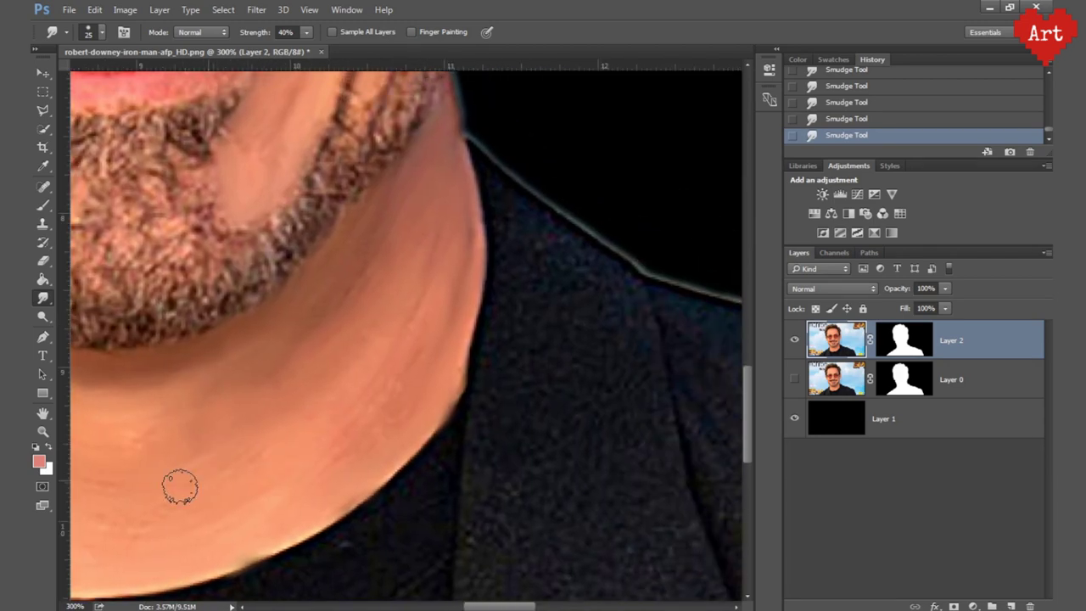
key("ctrl+0")
scroll(339, 369, "up", 3, "alt")
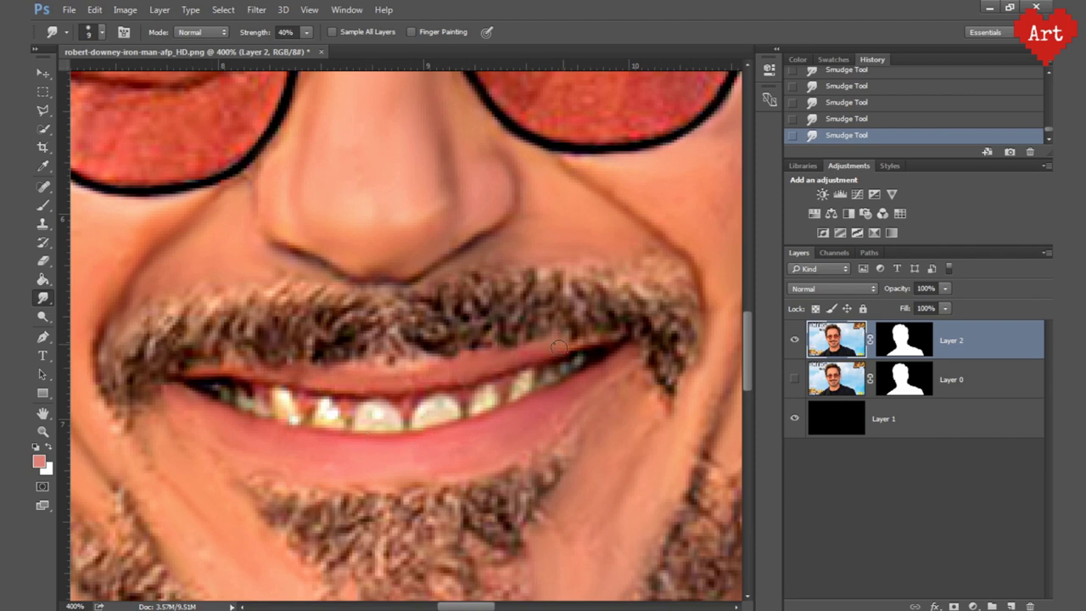
Smudge the middle tooth highlight, the wrinkles under the left eye and the upper eyelid smooth.
scroll(280, 373, "up", 1, "alt")
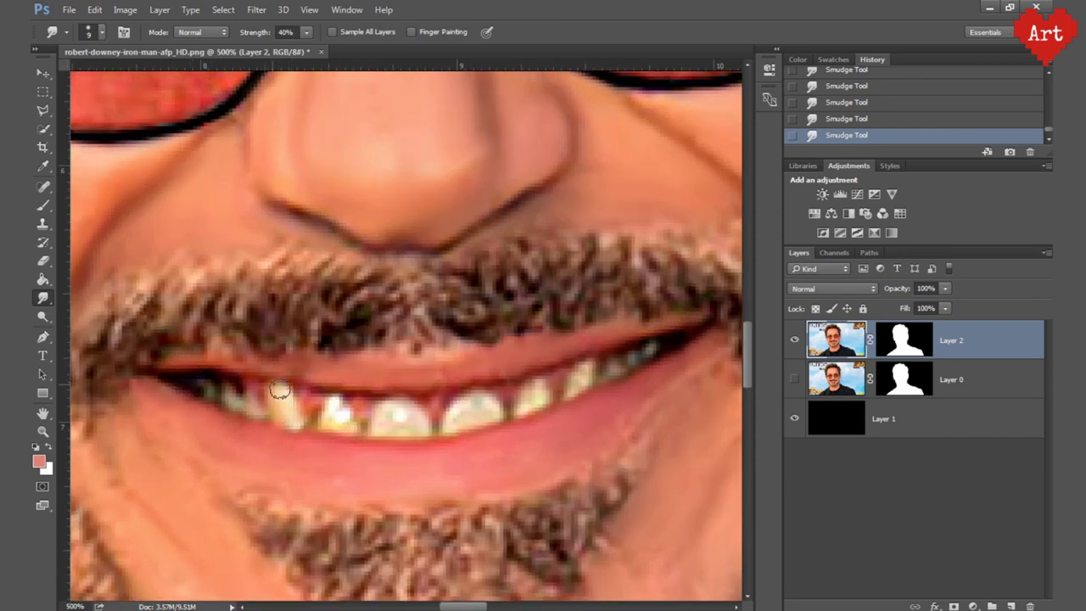
left_click_drag(361, 406, 405, 414)
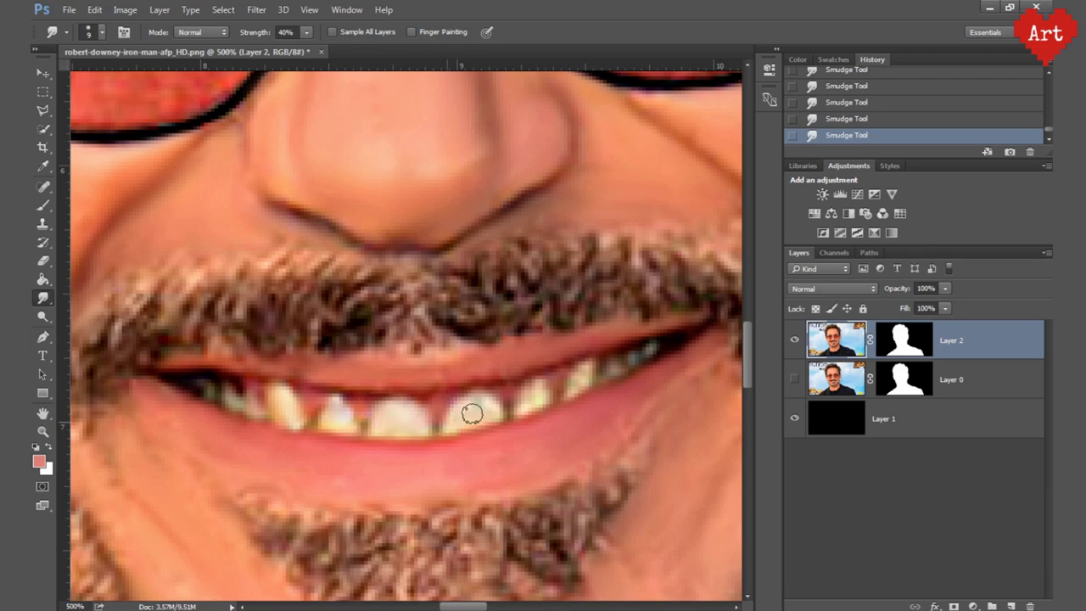
left_click_drag(544, 398, 425, 407)
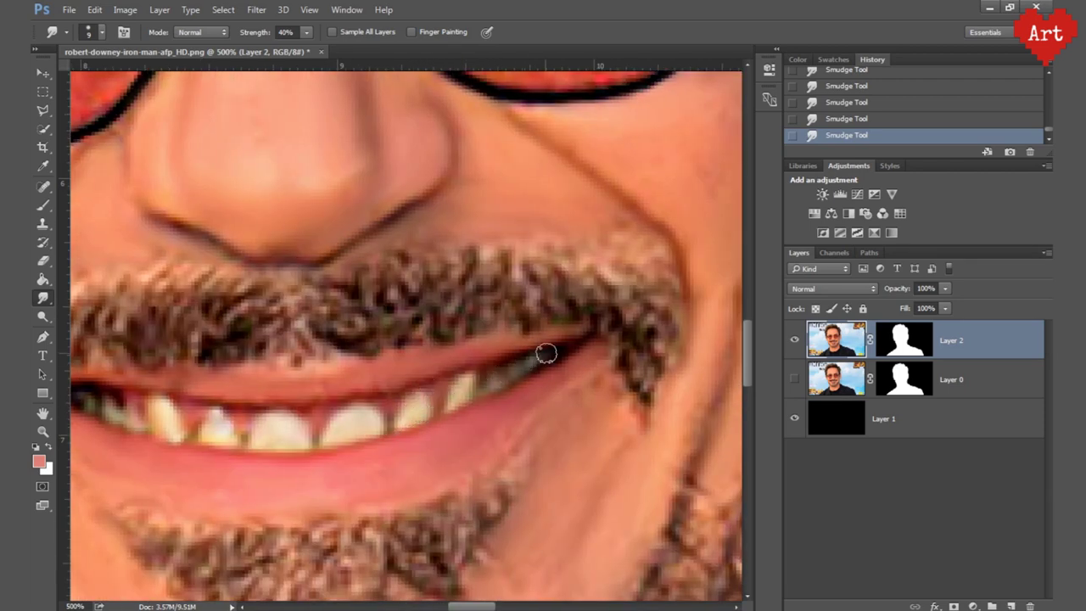
scroll(364, 351, "down", 1)
scroll(339, 340, "down", 1)
scroll(284, 291, "up", 1)
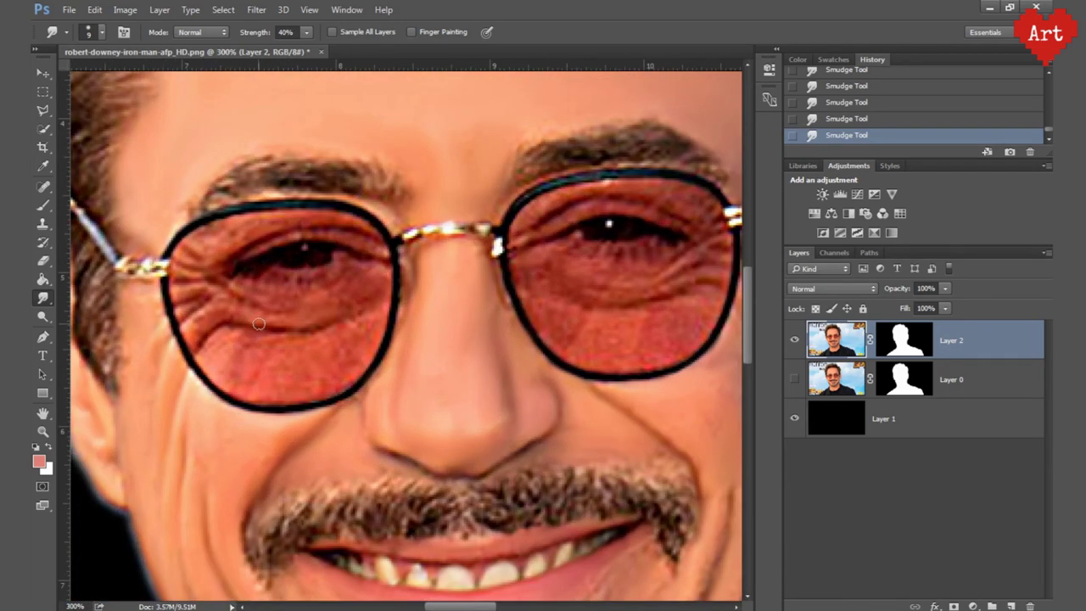
scroll(259, 324, "up", 1)
mouse_move(359, 290)
left_mouse_down()
mouse_move(218, 272)
mouse_move(170, 340)
mouse_move(204, 340)
mouse_move(250, 311)
mouse_move(407, 315)
mouse_move(381, 347)
mouse_move(303, 348)
mouse_move(329, 404)
left_mouse_up()
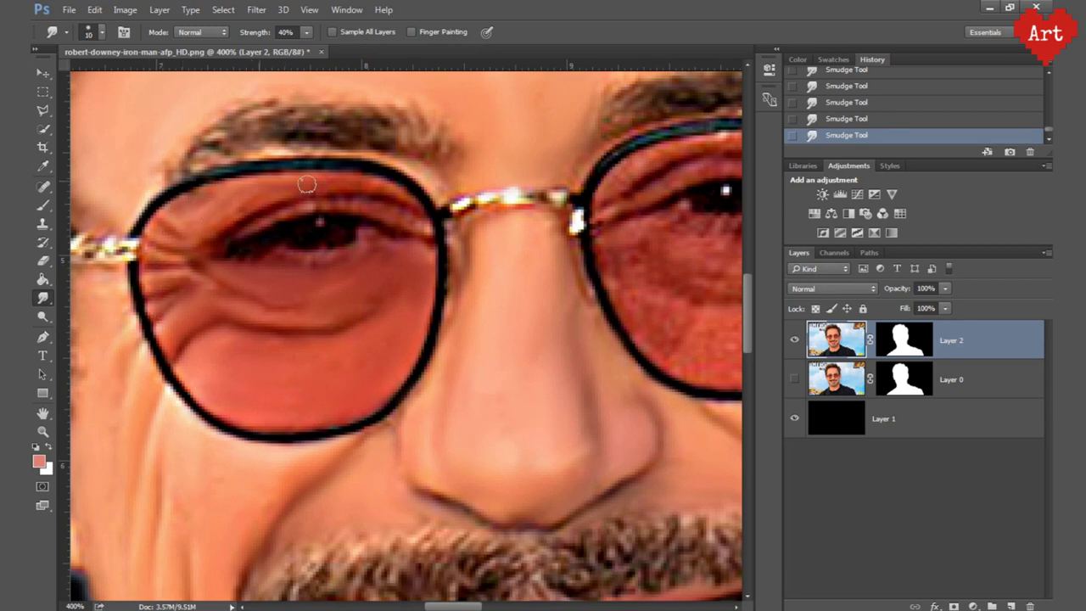
left_click_drag(396, 210, 300, 196)
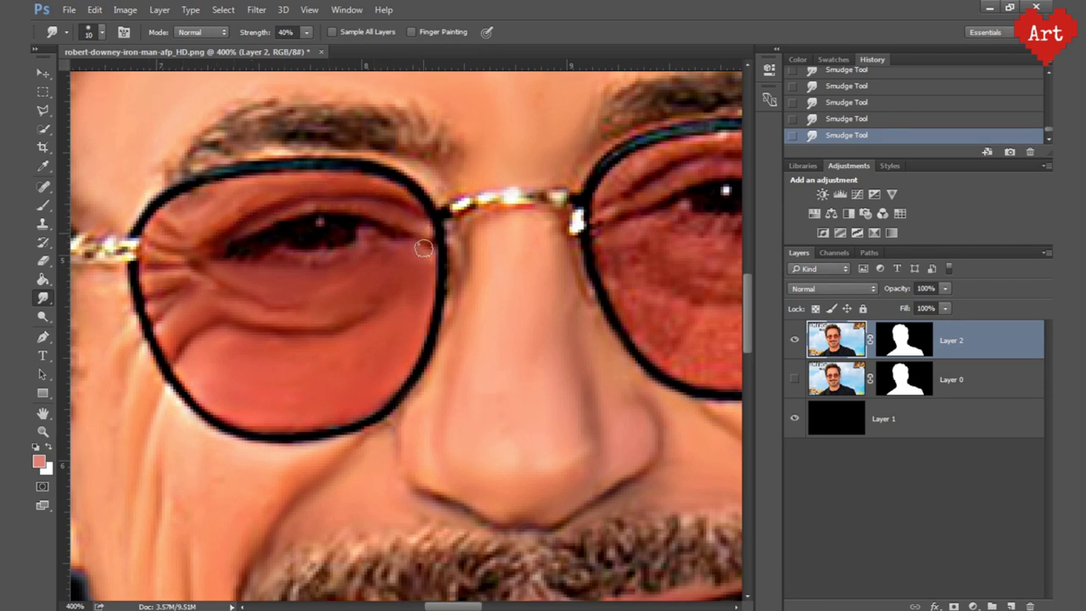
Smudge away the wrinkle beside the right eye and the textured light patch in the lower lens.
scroll(192, 159, "right", 3)
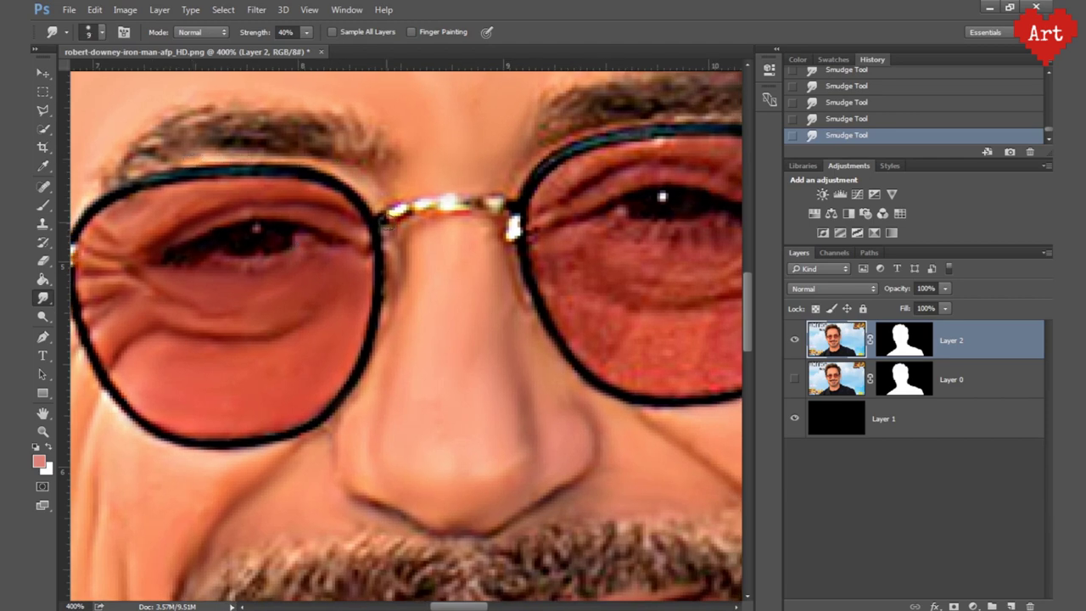
scroll(376, 357, "right", 2)
scroll(303, 352, "right", 3)
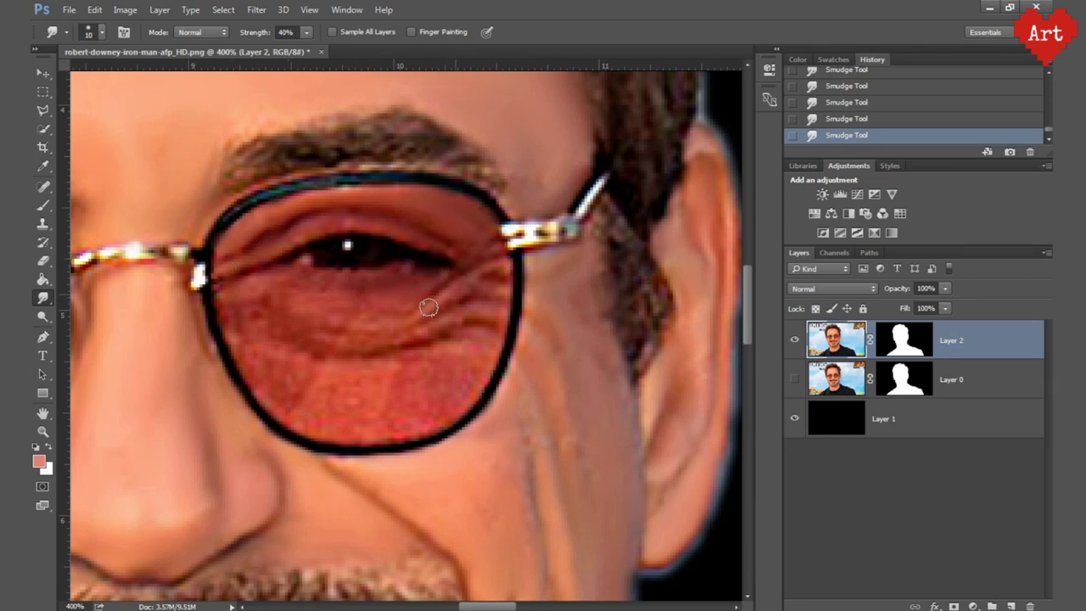
left_click_drag(480, 327, 465, 356)
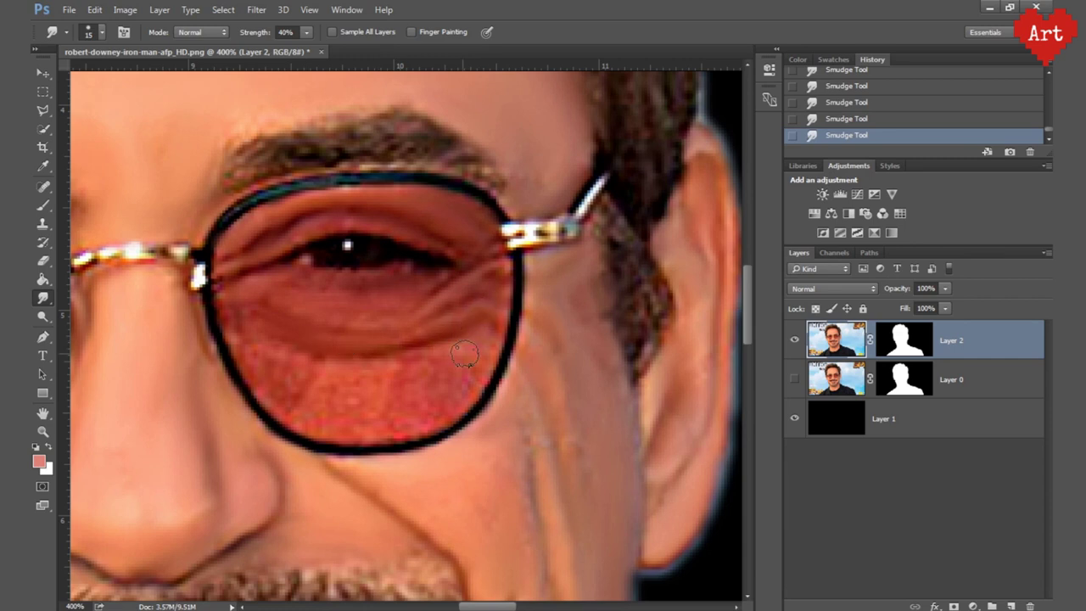
left_click_drag(425, 416, 297, 346)
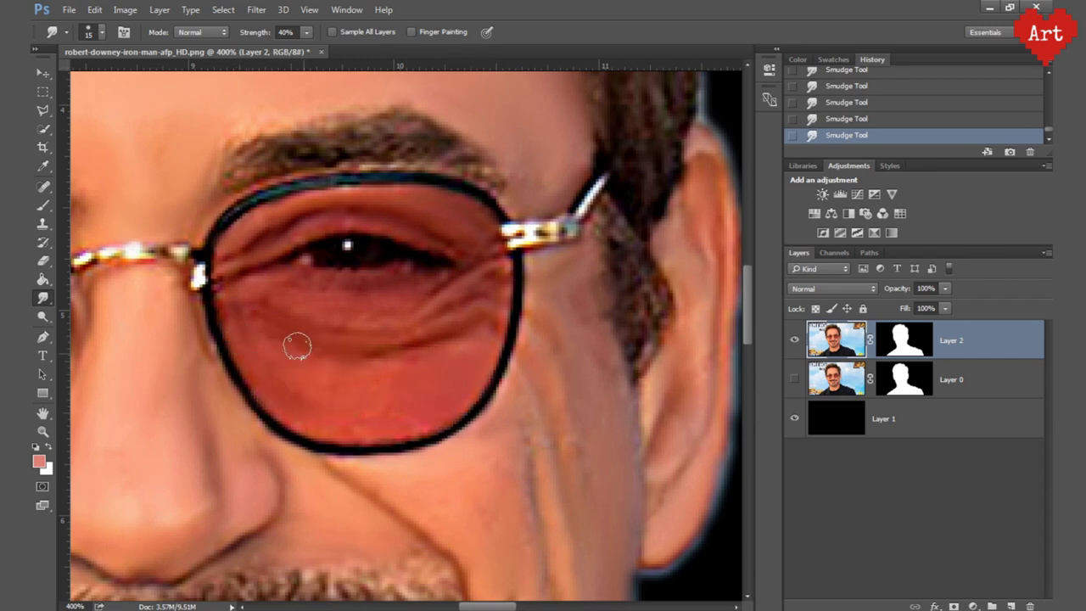
With a size 8 brush, smooth the glasses hinge and lens rims, then fit the image.
key("bracketleft")
key("bracketleft")
key("bracketleft")
left_click_drag(506, 233, 569, 224)
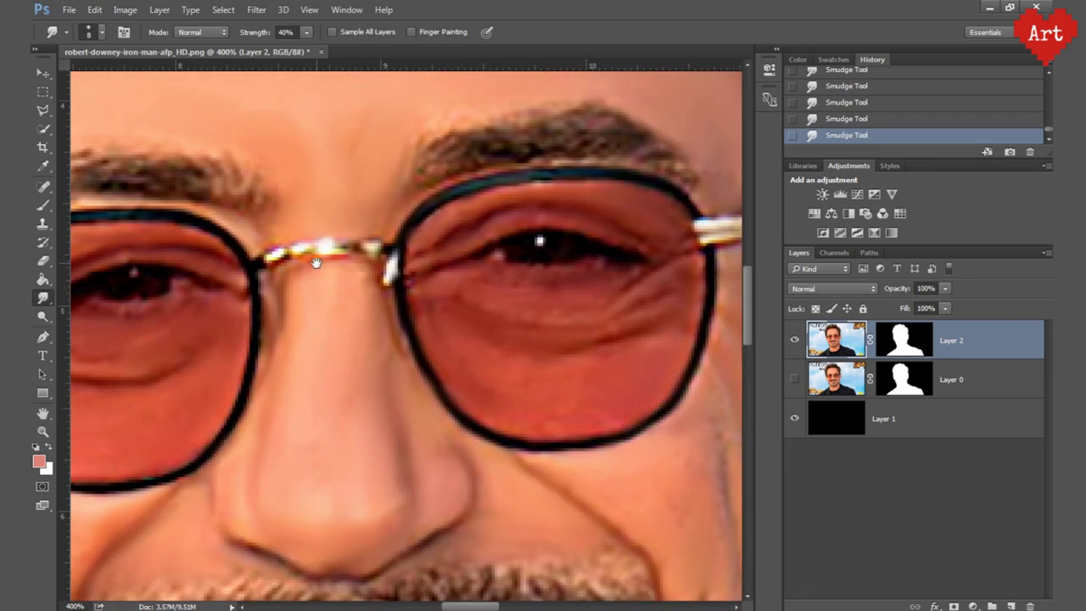
left_click_drag(335, 175, 527, 169)
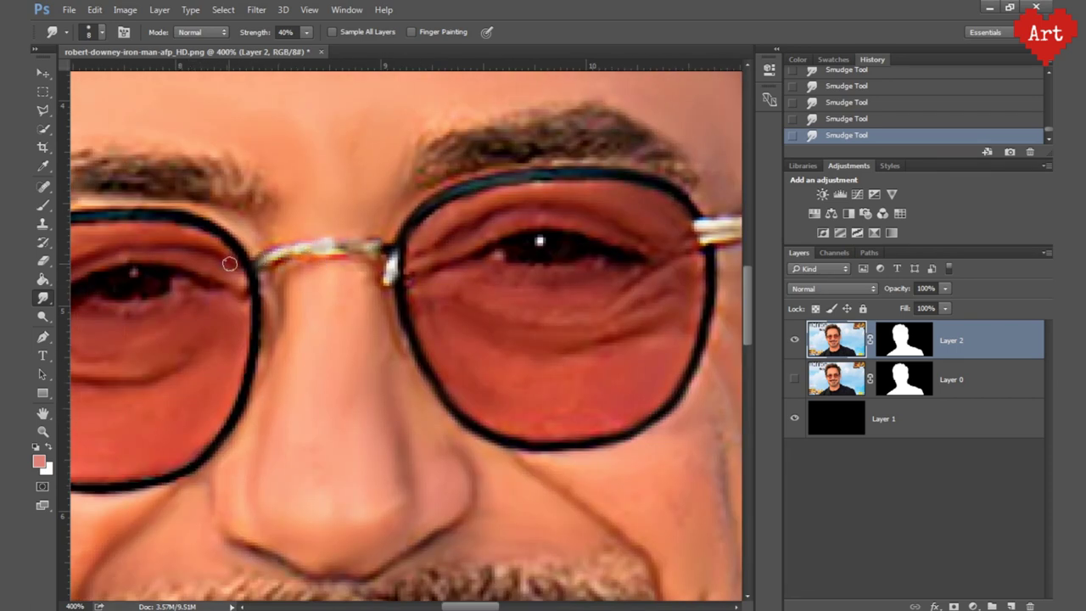
left_click_drag(229, 264, 407, 225)
left_click_drag(429, 388, 319, 479)
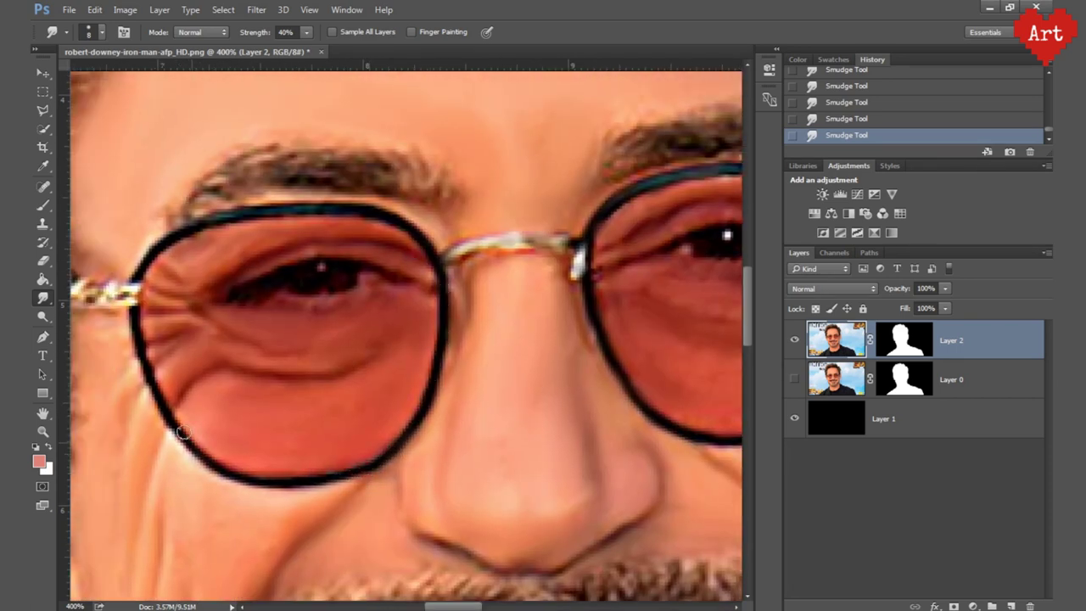
mouse_move(182, 433)
left_mouse_down()
mouse_move(132, 280)
mouse_move(323, 212)
mouse_move(555, 215)
left_mouse_up()
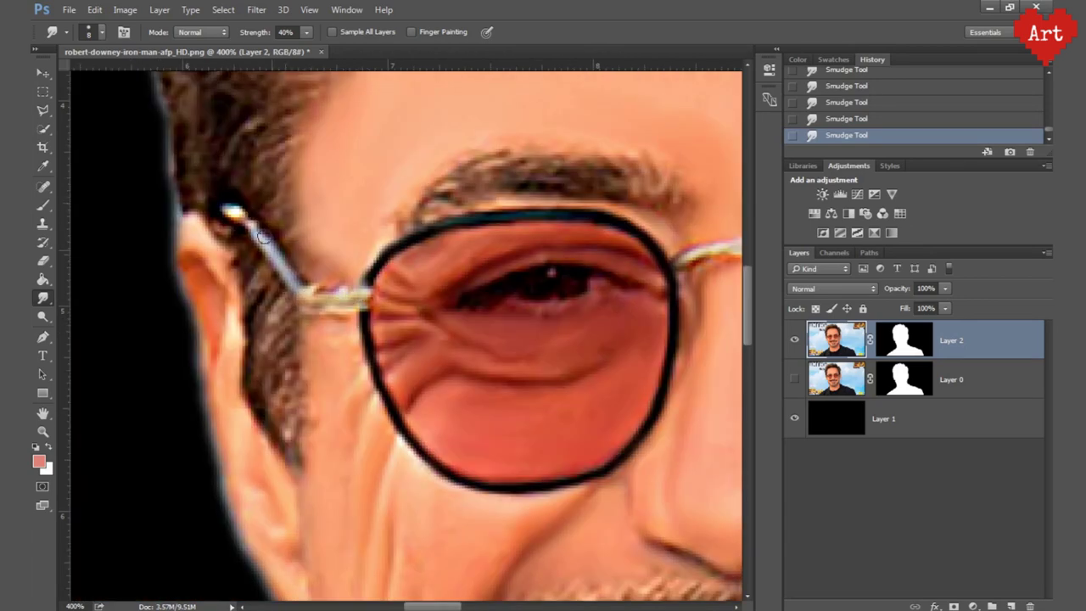
key("ctrl+0")
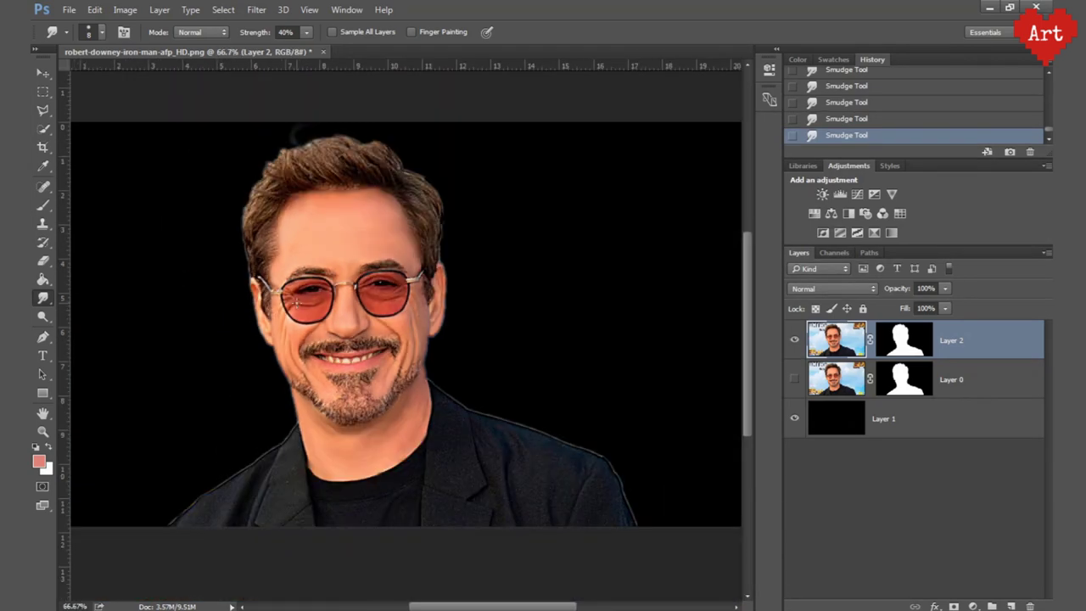
Smudge the jacket lapel, pocket area and bright grainy shoulder into smooth strokes.
scroll(562, 499, "up", 2)
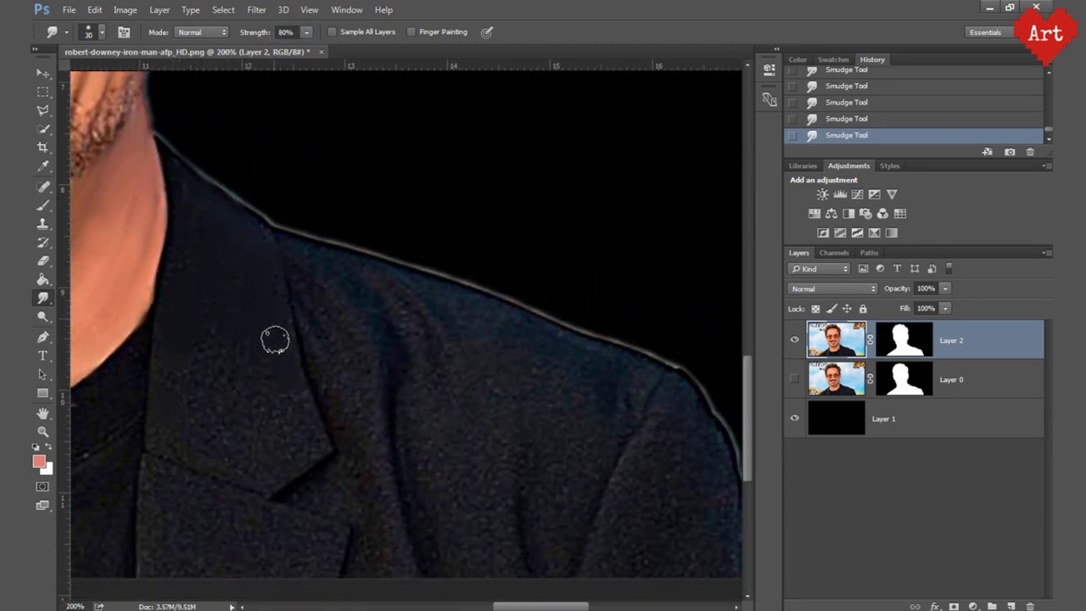
mouse_move(167, 388)
left_mouse_down()
mouse_move(286, 371)
mouse_move(291, 396)
mouse_move(243, 470)
mouse_move(226, 388)
left_mouse_up()
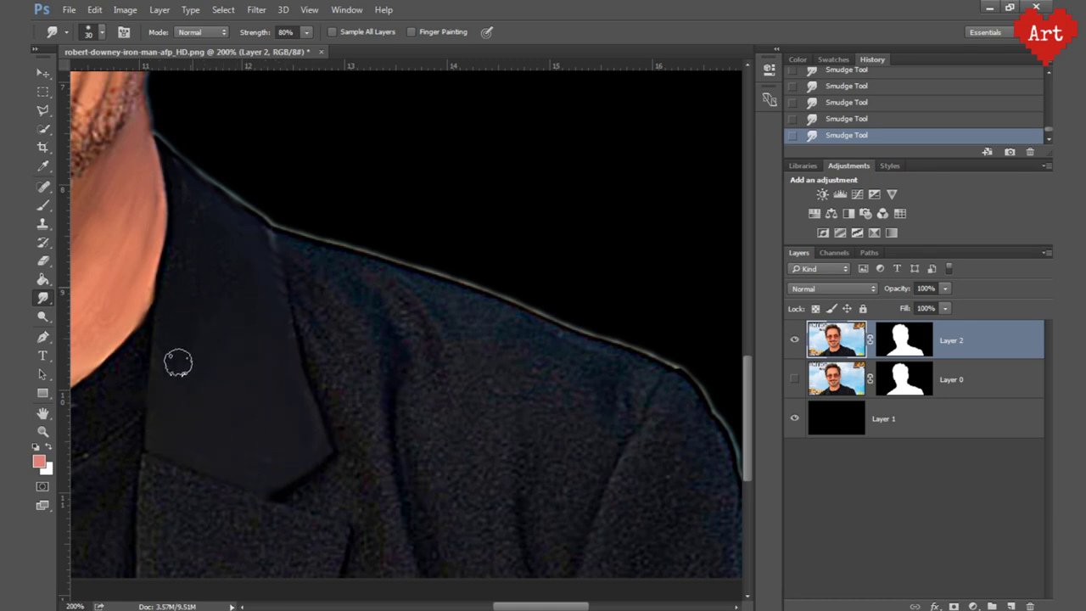
scroll(254, 420, "down", 2)
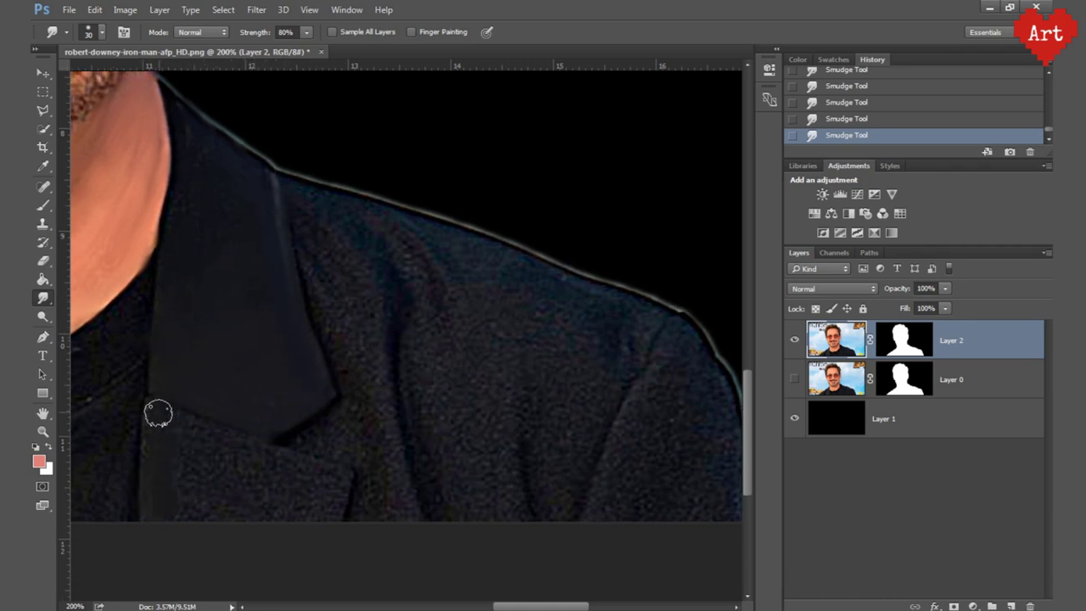
mouse_move(158, 414)
left_mouse_down()
mouse_move(326, 480)
mouse_move(170, 509)
mouse_move(208, 486)
mouse_move(169, 407)
mouse_move(296, 189)
mouse_move(359, 393)
mouse_move(356, 317)
mouse_move(320, 436)
mouse_move(379, 509)
mouse_move(320, 192)
mouse_move(413, 254)
mouse_move(383, 232)
mouse_move(393, 235)
mouse_move(393, 311)
mouse_move(413, 365)
mouse_move(442, 246)
mouse_move(463, 509)
mouse_move(444, 243)
mouse_move(560, 296)
mouse_move(424, 262)
mouse_move(539, 332)
mouse_move(604, 414)
mouse_move(548, 514)
mouse_move(569, 451)
mouse_move(420, 444)
left_mouse_up()
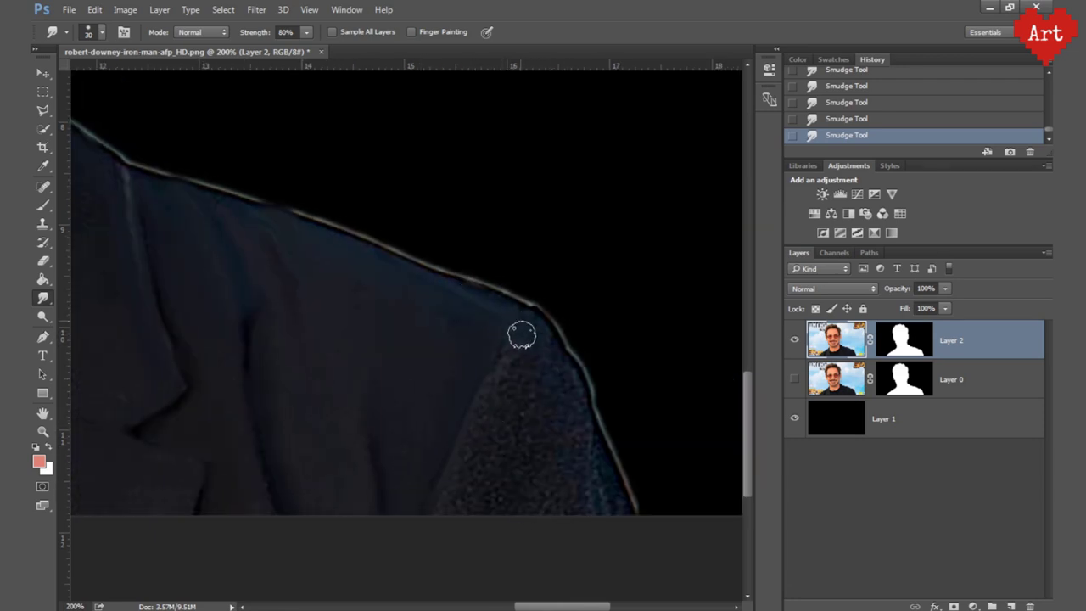
mouse_move(522, 335)
left_mouse_down()
mouse_move(442, 487)
mouse_move(535, 372)
mouse_move(563, 378)
mouse_move(606, 487)
mouse_move(579, 483)
left_mouse_up()
left_click_drag(564, 349, 657, 408)
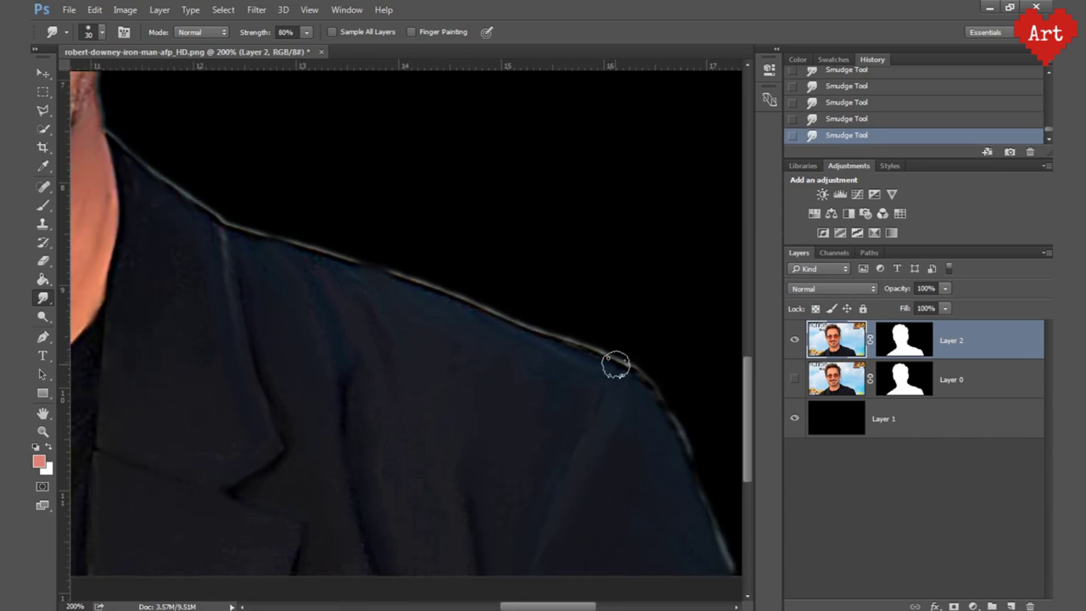
mouse_move(616, 360)
left_mouse_down()
mouse_move(230, 225)
mouse_move(153, 166)
left_mouse_up()
Smooth the lower neck edge, left jacket shoulder and lapel texture, then fit the image.
left_click(421, 344, "alt")
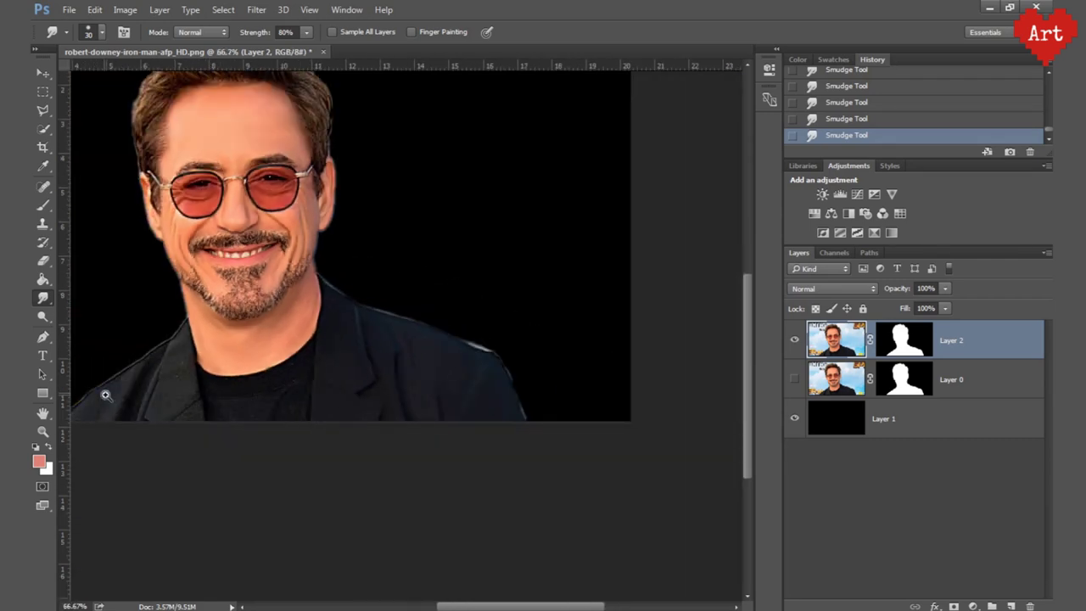
left_click_drag(104, 388, 637, 383)
left_click_drag(301, 338, 405, 336)
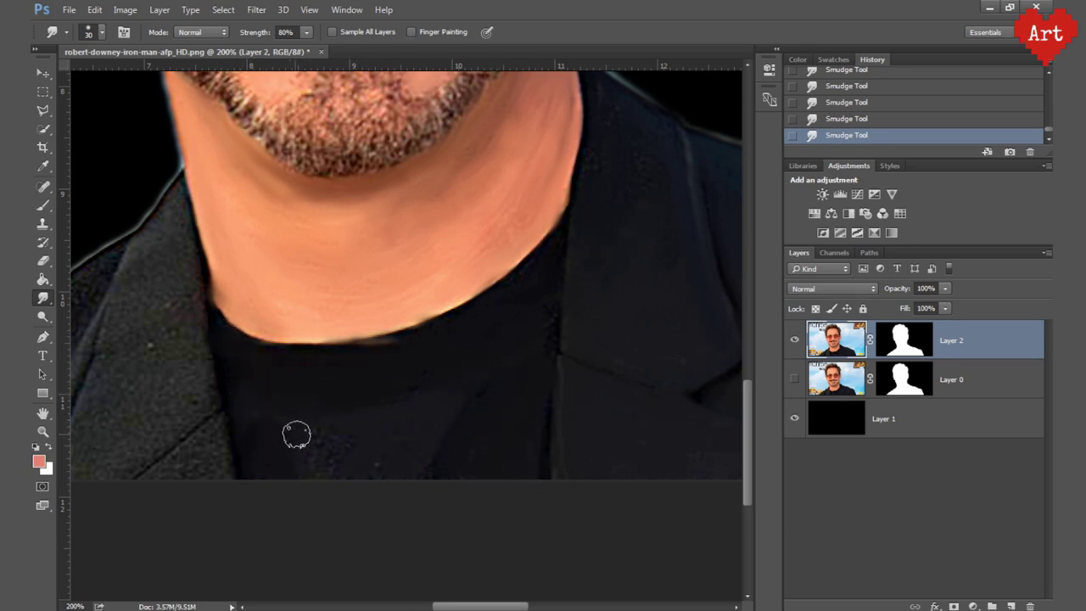
left_click_drag(398, 464, 730, 478)
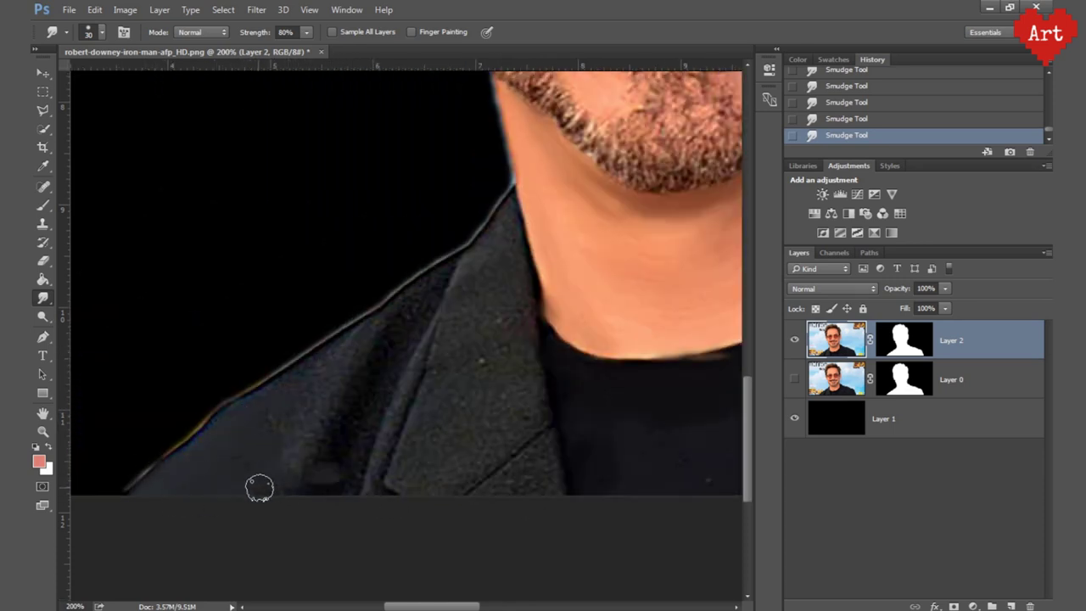
left_click_drag(361, 318, 144, 475)
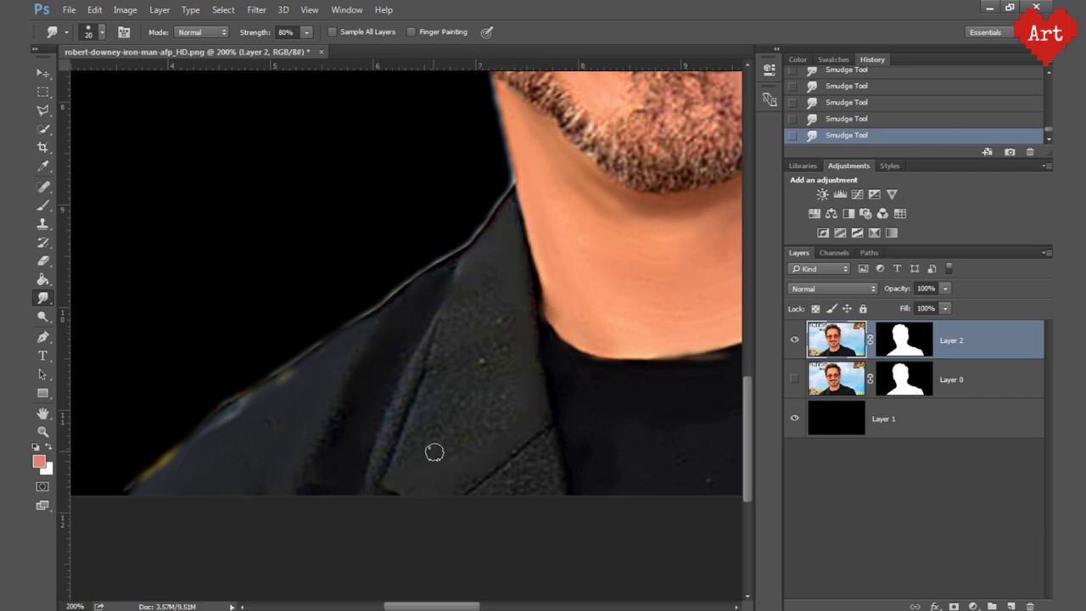
mouse_move(434, 452)
left_mouse_down()
mouse_move(470, 310)
mouse_move(444, 456)
mouse_move(456, 275)
mouse_move(515, 471)
left_mouse_up()
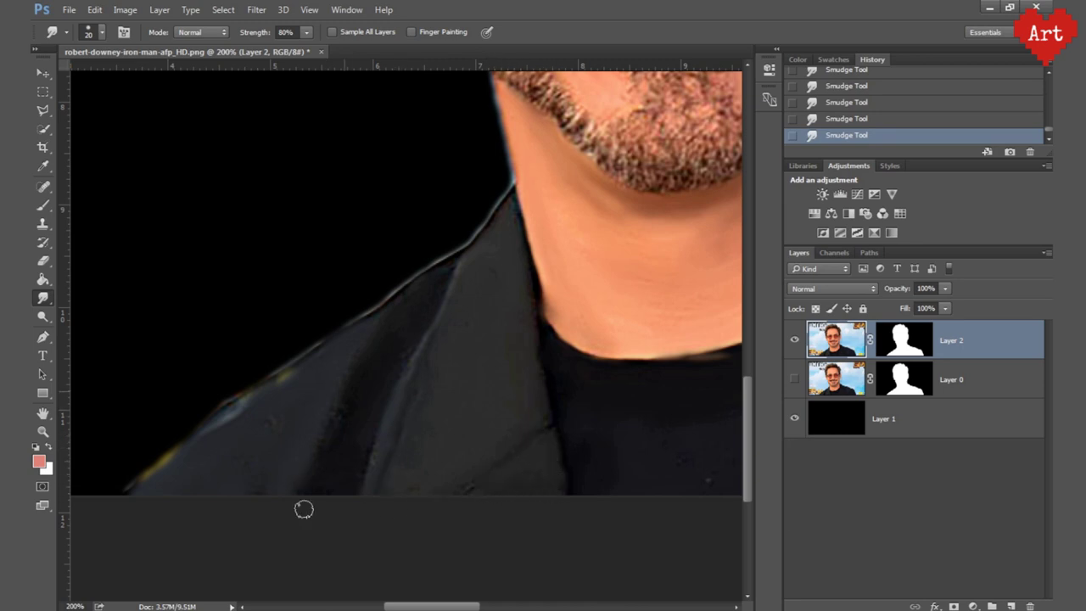
key("ctrl+0")
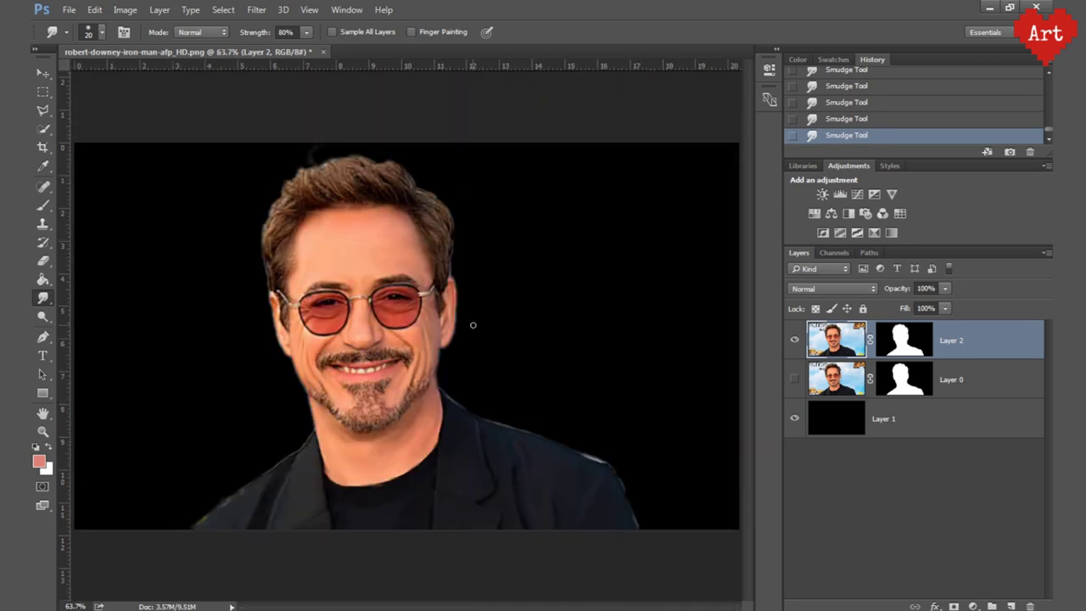
Switch to the Eraser and zoom in on the left edge of the hair.
key("e")
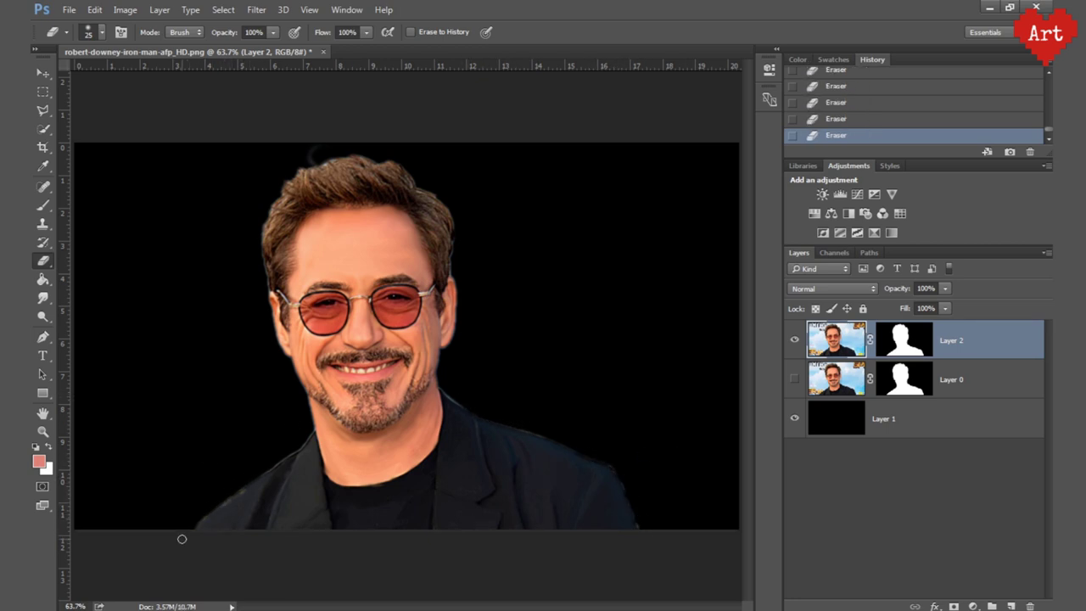
scroll(315, 201, "up", 1)
scroll(286, 235, "up", 1)
scroll(245, 284, "up", 1)
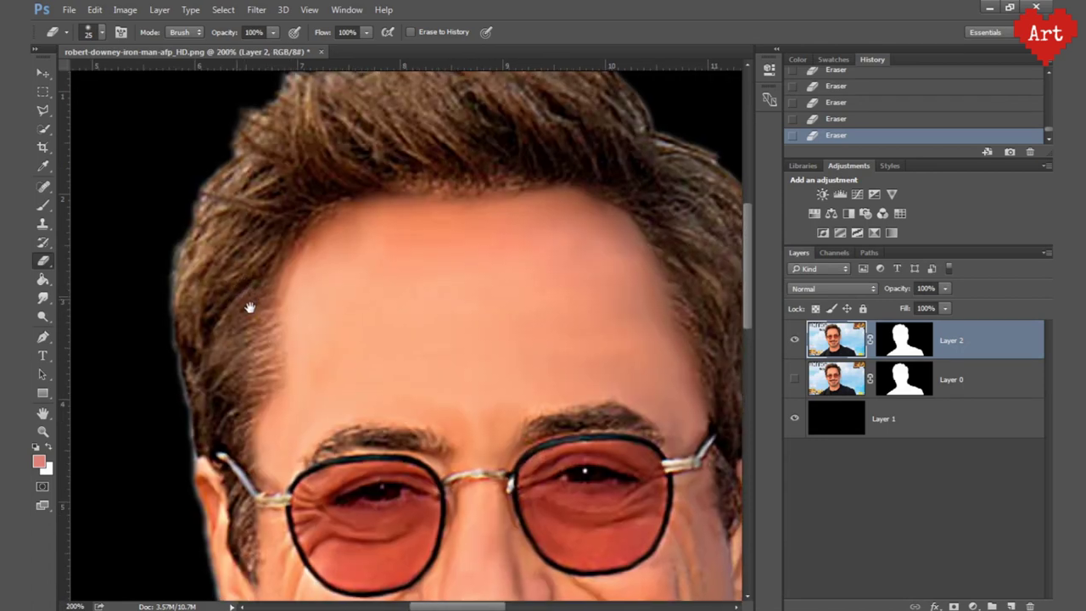
left_click_drag(250, 307, 299, 335)
Choose the scattered 1813 special brush from the brush presets.
left_click(101, 34)
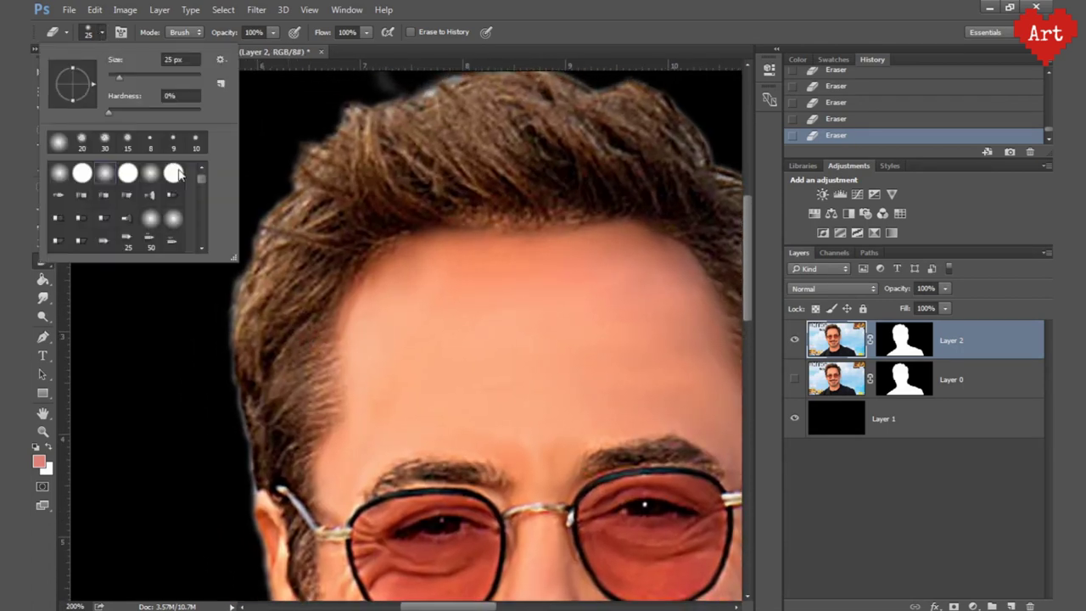
scroll(201, 195, "down", 3)
scroll(199, 230, "down", 3)
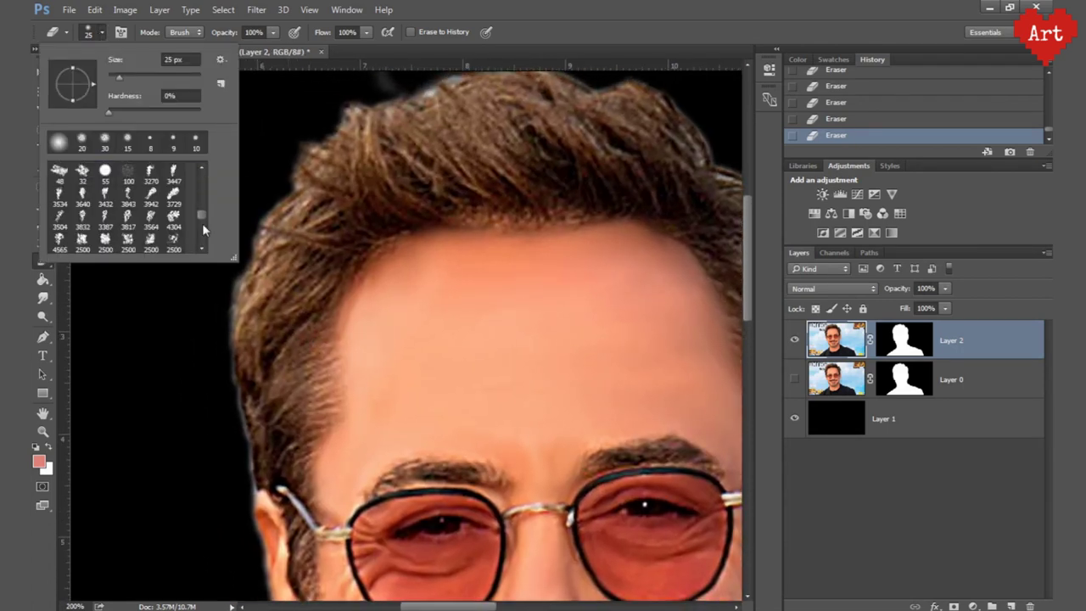
scroll(201, 225, "down", 2)
scroll(204, 246, "down", 2)
scroll(204, 252, "down", 1)
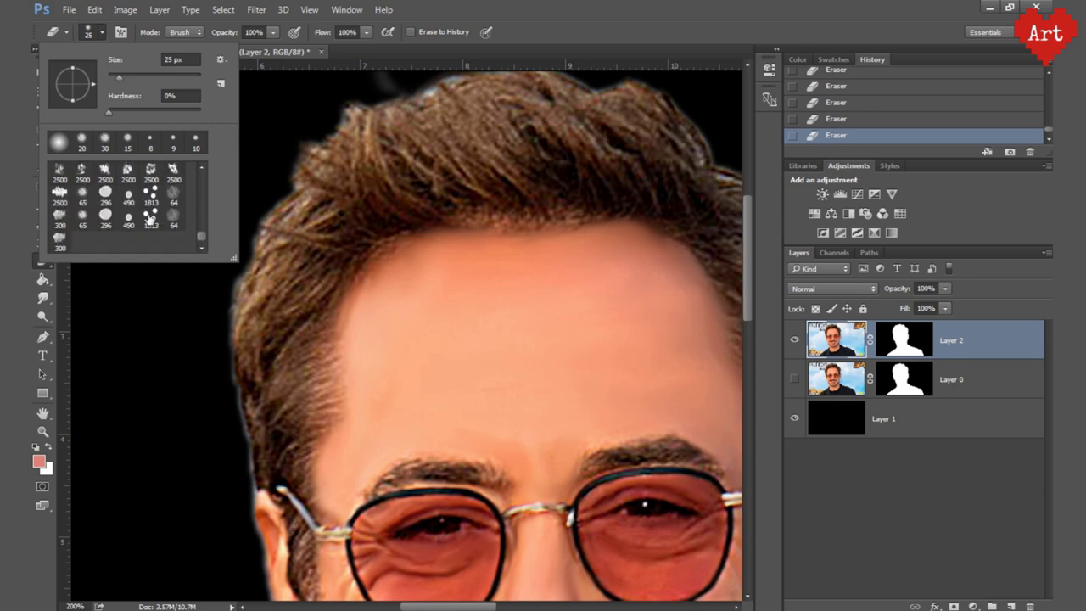
left_click(150, 218)
At brush size 8, pull hair strands into the black background and near the left temple.
type("r")
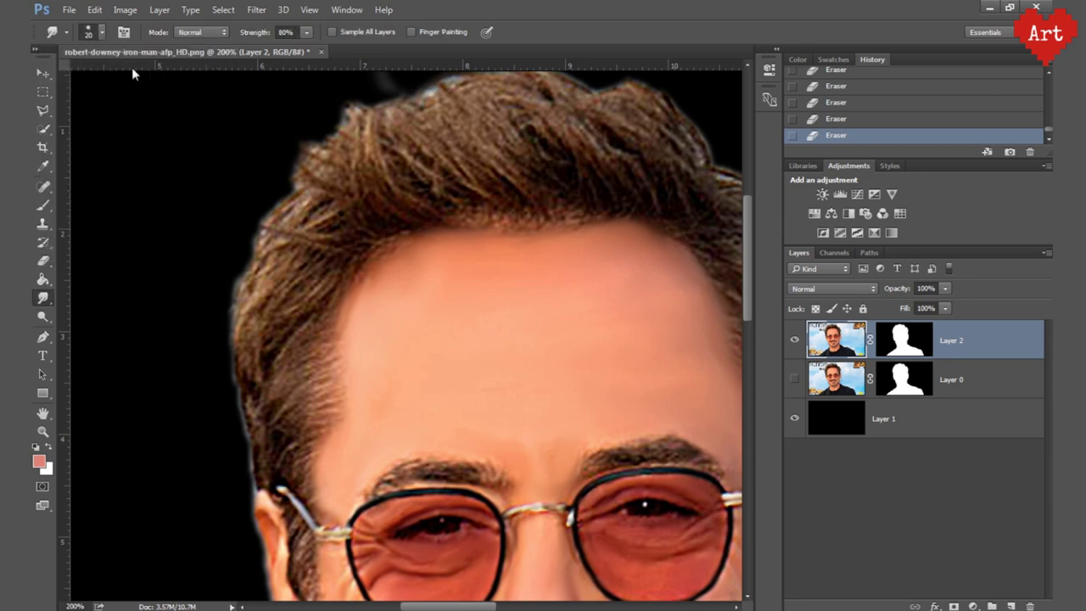
type("8")
key("Return")
mouse_move(339, 243)
left_mouse_down()
mouse_move(270, 232)
mouse_move(278, 204)
left_mouse_up()
left_click_drag(331, 272, 247, 322)
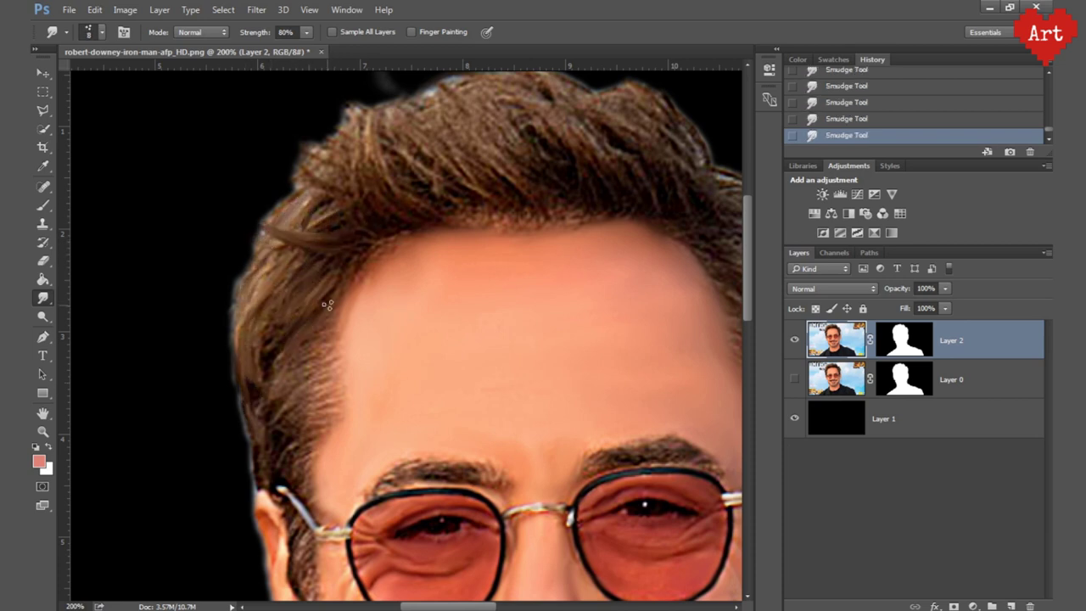
key("bracketright")
key("bracketright")
left_click_drag(268, 424, 293, 463)
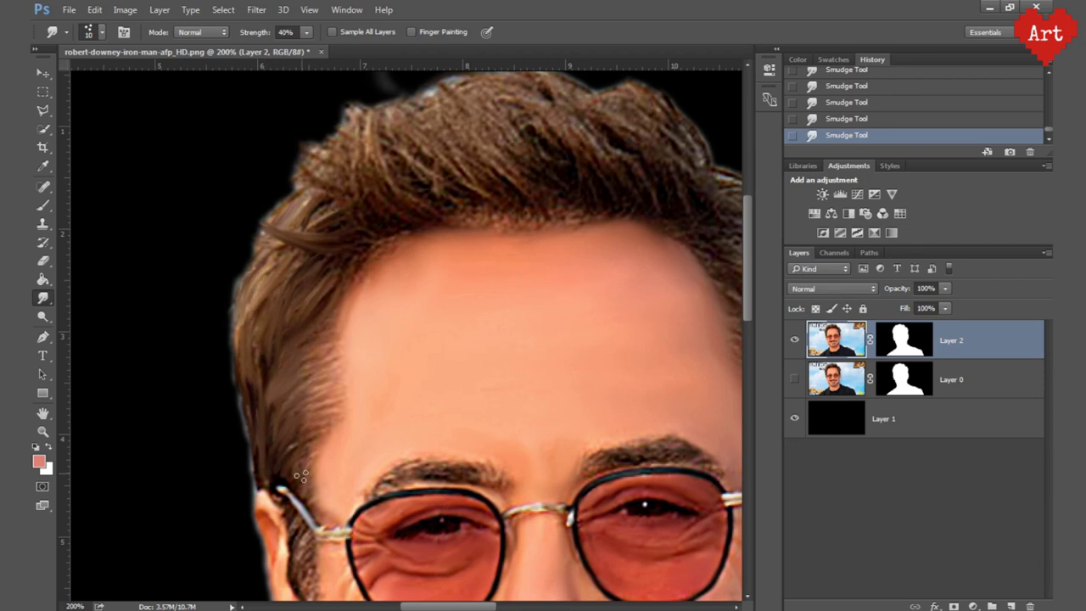
Streak strands across the top of the head, then blend the right hairline at 60% strength.
key("ctrl+plus")
scroll(332, 322, "up", 2)
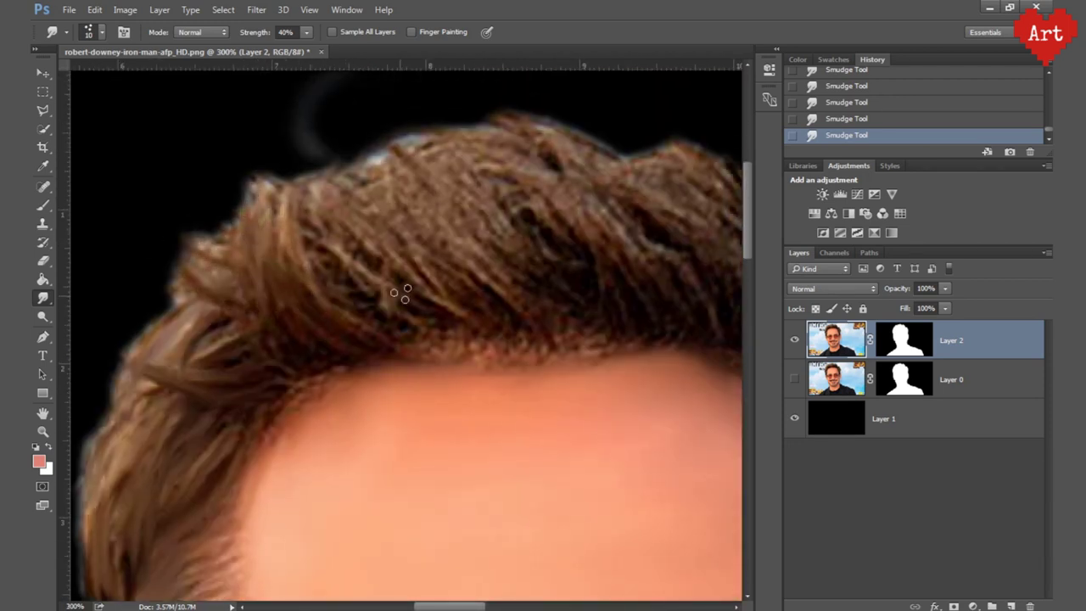
mouse_move(400, 293)
left_mouse_down()
mouse_move(445, 197)
mouse_move(549, 238)
left_mouse_up()
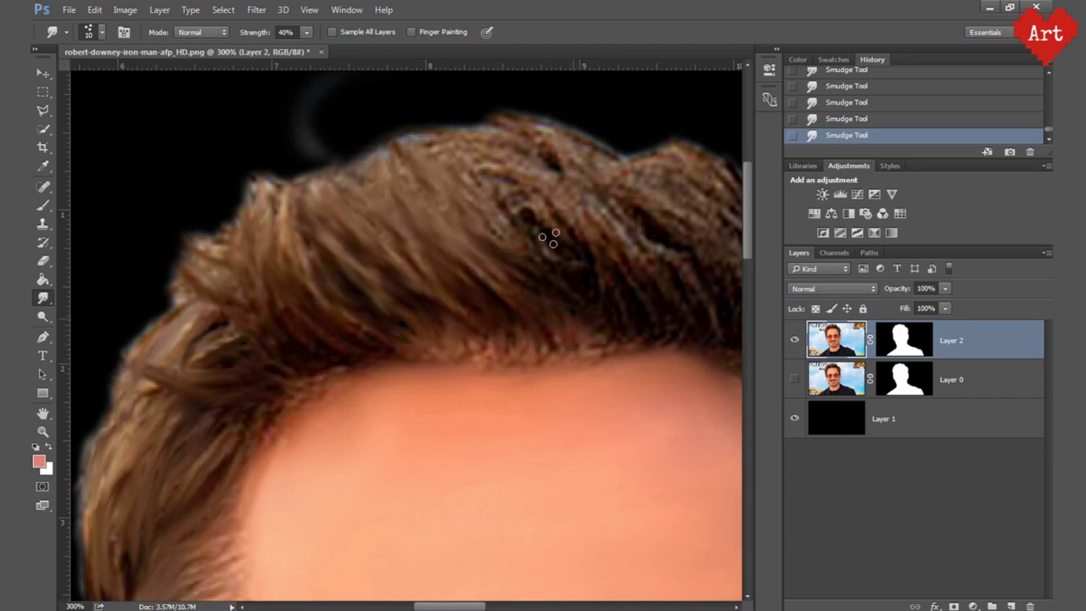
scroll(549, 238, "right", 3)
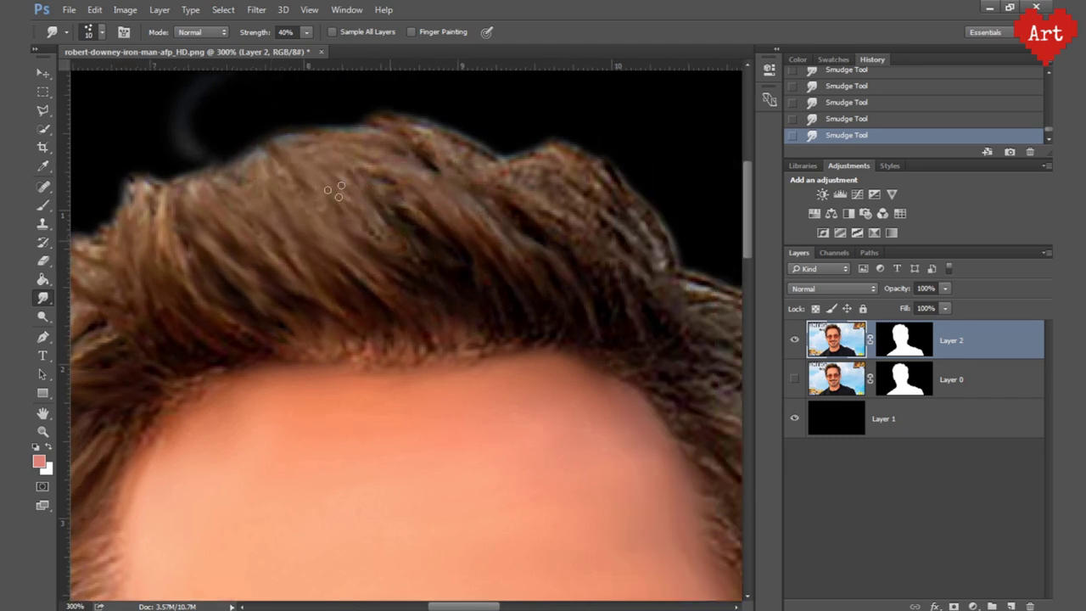
scroll(381, 247, "down", 3)
scroll(395, 279, "up", 2)
scroll(376, 215, "up", 1)
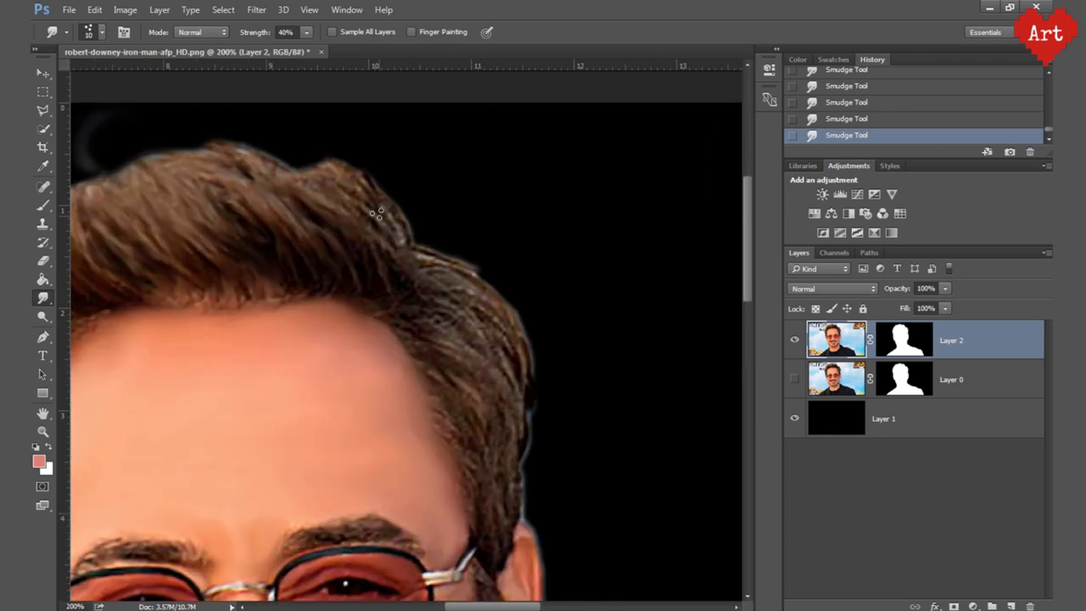
key("6")
mouse_move(427, 279)
left_mouse_down()
mouse_move(443, 410)
mouse_move(484, 509)
left_mouse_up()
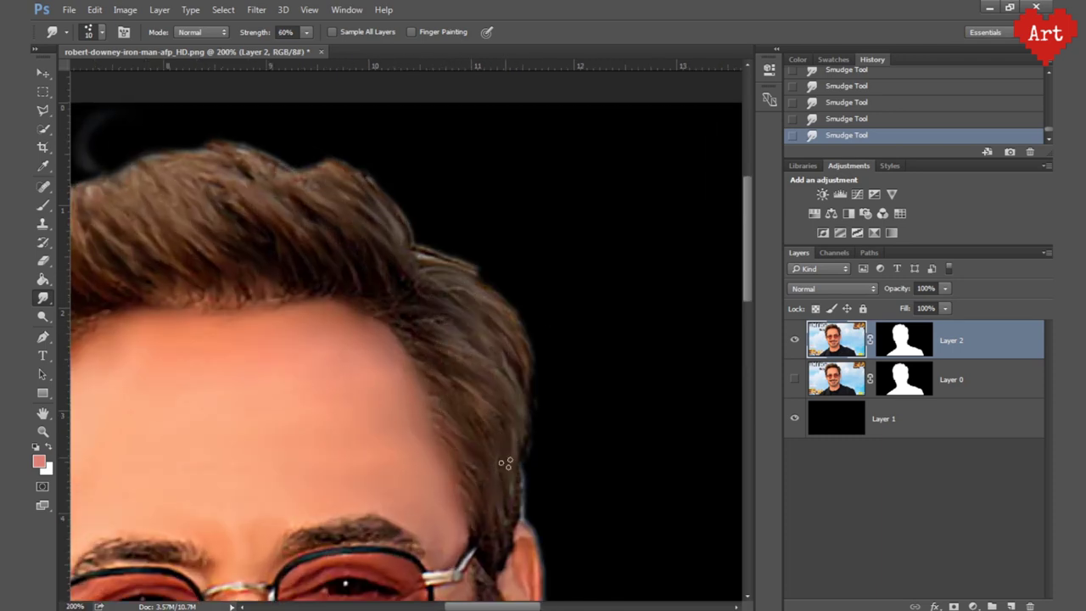
scroll(475, 501, "down", 3)
scroll(453, 502, "up", 2)
scroll(409, 358, "down", 3)
Smudge broad strokes across the upper beard with a larger brush, then refine with a smaller one.
scroll(410, 357, "up", 3)
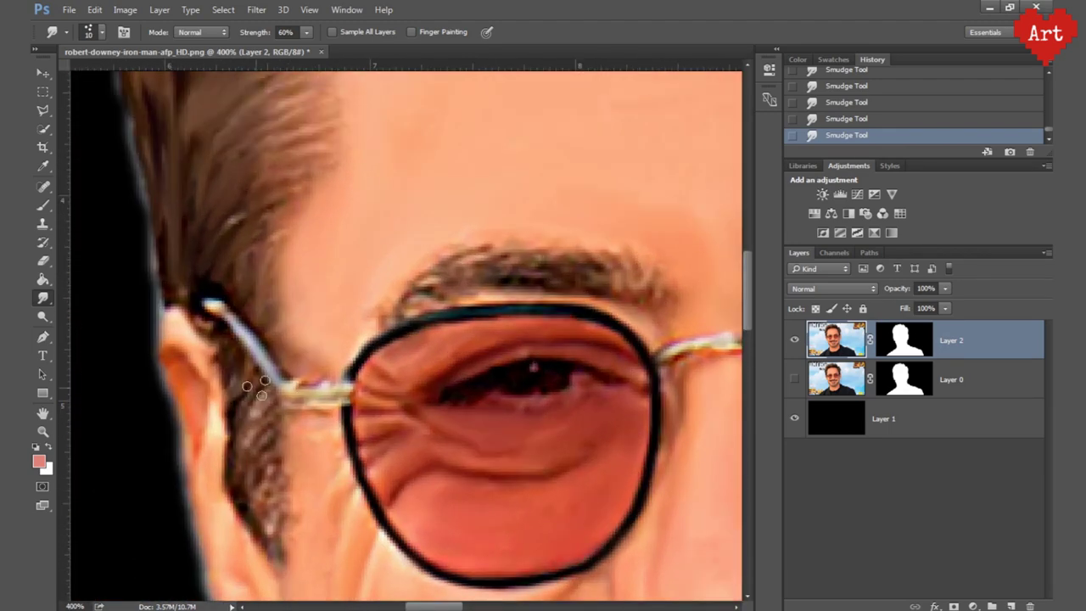
scroll(243, 388, "down", 3)
scroll(449, 106, "up", 1)
key("]")
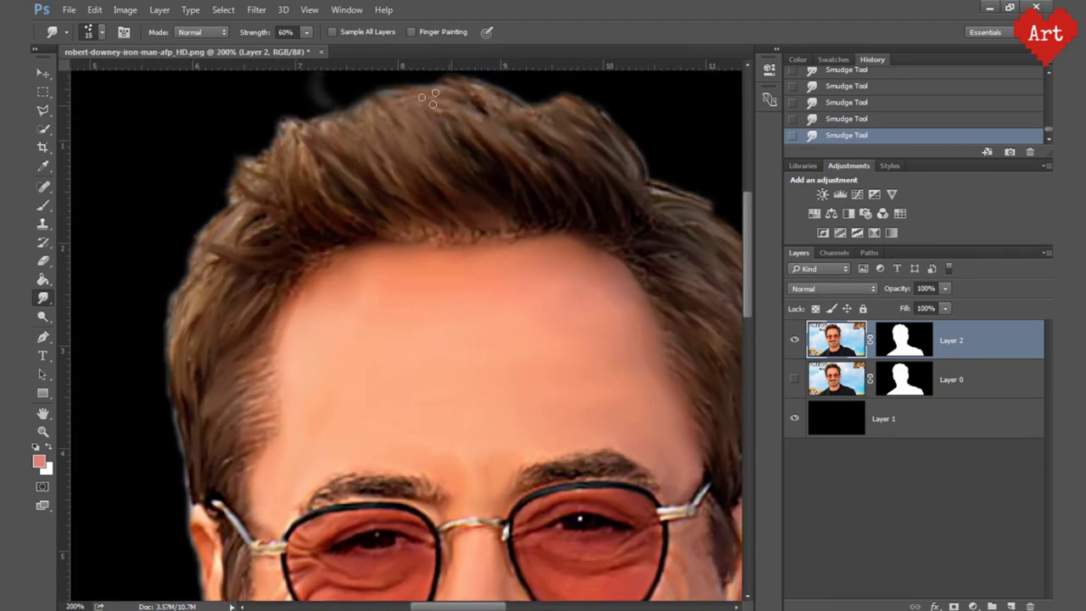
scroll(401, 569, "up", 1)
mouse_move(416, 405)
left_mouse_down()
mouse_move(356, 394)
mouse_move(204, 446)
left_mouse_up()
mouse_move(441, 382)
left_mouse_down()
mouse_move(229, 407)
mouse_move(187, 450)
left_mouse_up()
key("[")
key("[")
scroll(344, 416, "right", 3)
mouse_move(349, 417)
left_mouse_down()
mouse_move(424, 368)
mouse_move(497, 393)
left_mouse_up()
Shrink the brush to size 7 and move the view down to the chin beard.
scroll(509, 382, "down", 2)
scroll(324, 413, "left", 3)
left_click(101, 31)
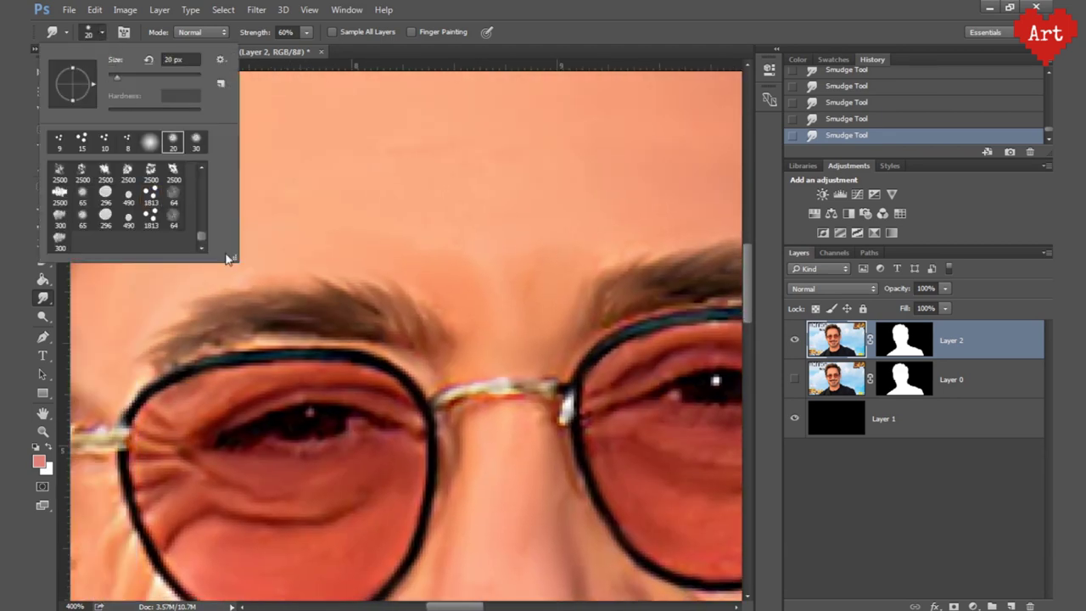
key("[")
key("[")
left_click(326, 423)
scroll(348, 431, "right", 3)
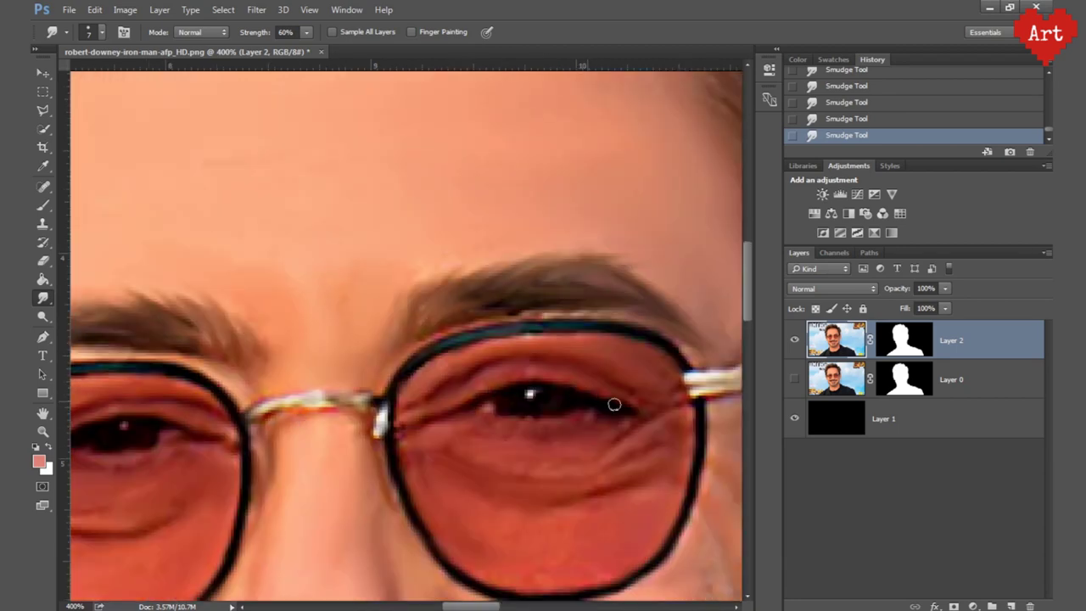
scroll(390, 376, "down", 1)
scroll(400, 236, "down", 1)
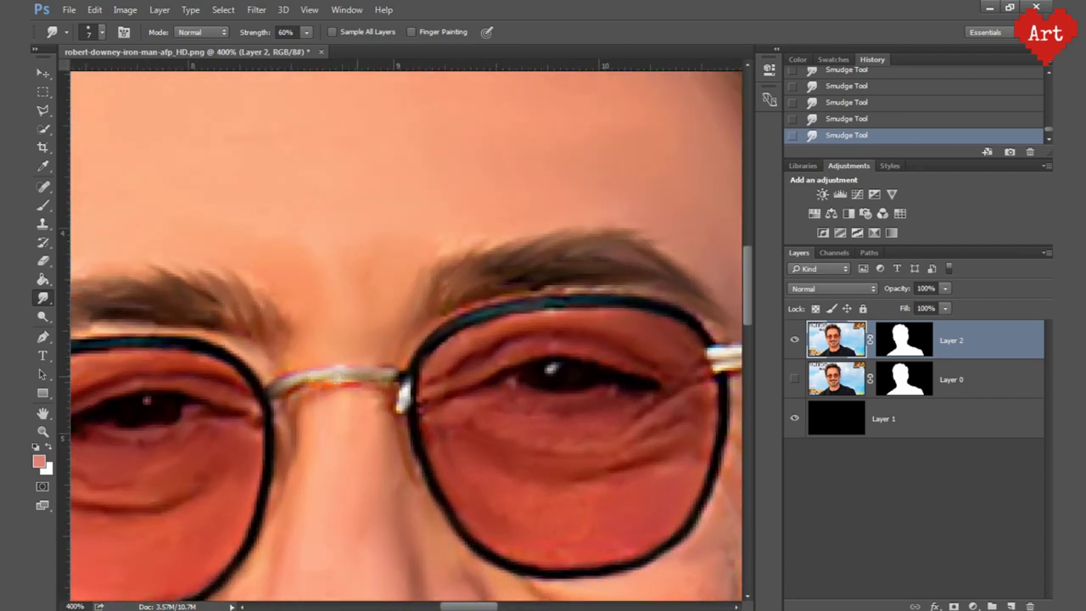
scroll(400, 236, "down", 5)
scroll(425, 448, "up", 6)
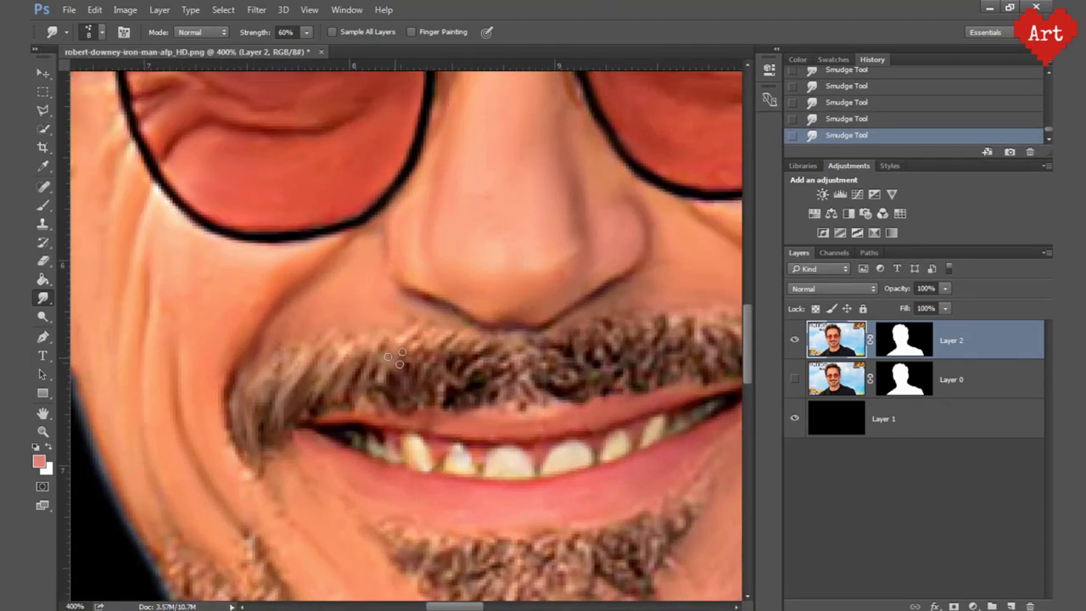
scroll(459, 374, "right", 3)
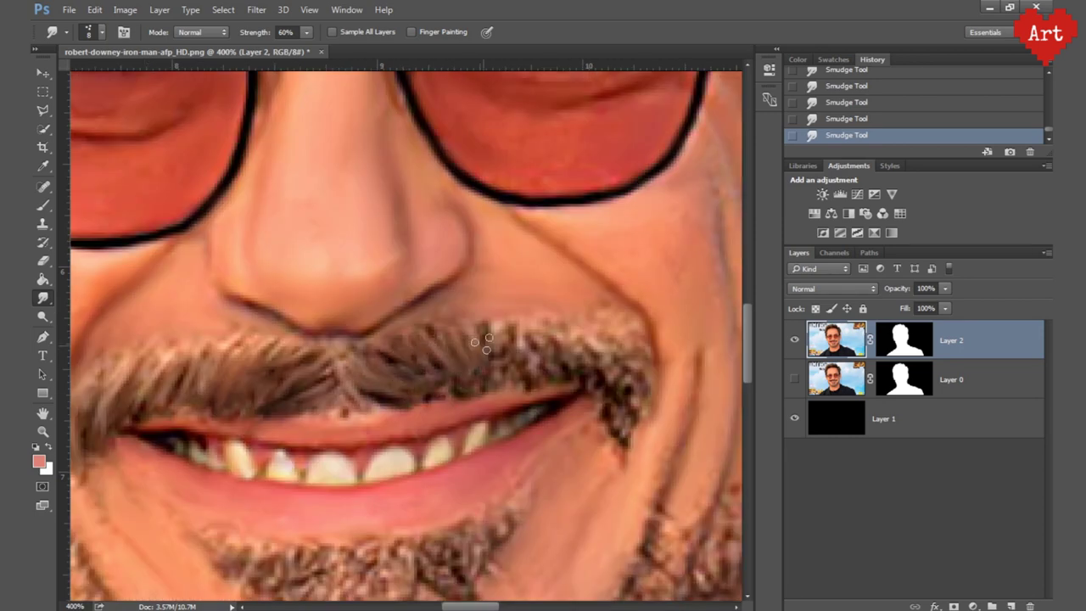
scroll(453, 339, "down", 3)
scroll(475, 391, "left", 2)
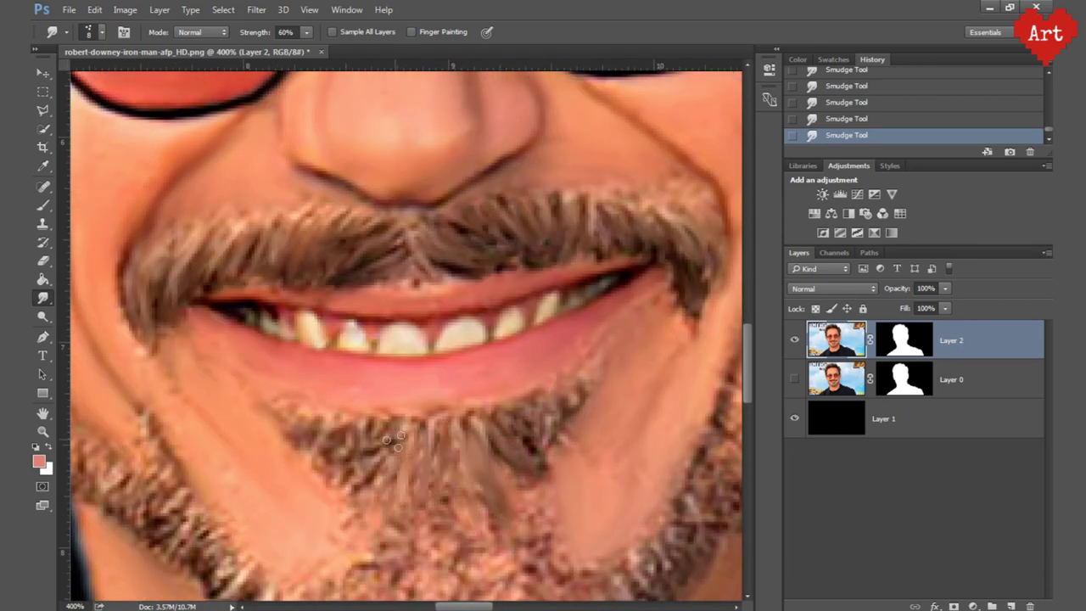
scroll(396, 331, "down", 5)
scroll(396, 331, "right", 2)
Smear the chin beard and lower jawline stubble into painted streaks, then fit the image.
mouse_move(395, 331)
left_mouse_down()
mouse_move(255, 373)
mouse_move(340, 339)
mouse_move(254, 327)
left_mouse_up()
scroll(364, 268, "up", 1)
scroll(364, 268, "right", 3)
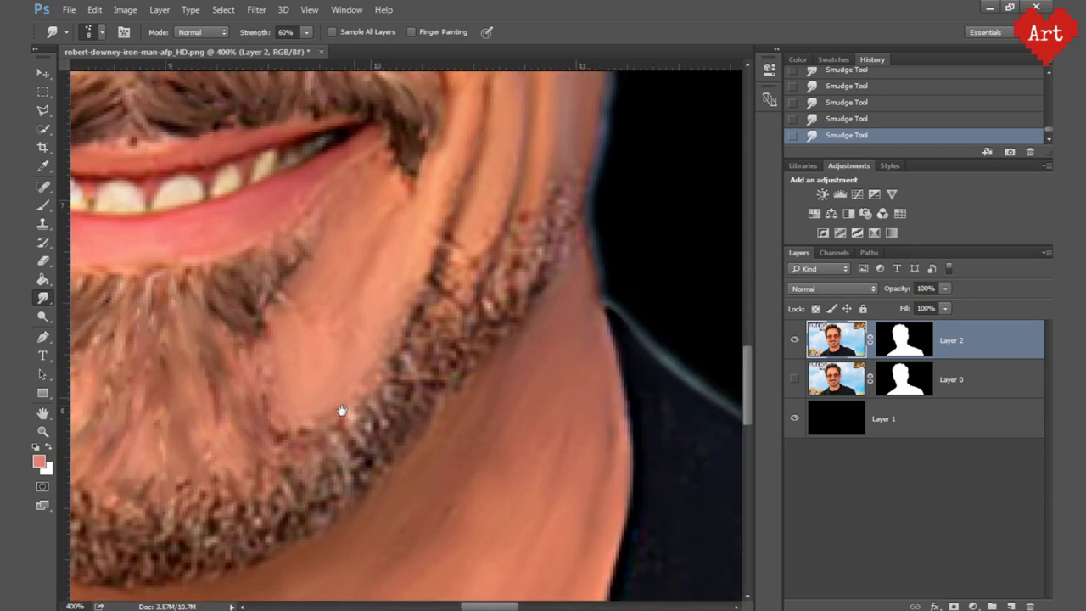
mouse_move(344, 411)
left_mouse_down()
mouse_move(294, 520)
mouse_move(526, 286)
left_mouse_up()
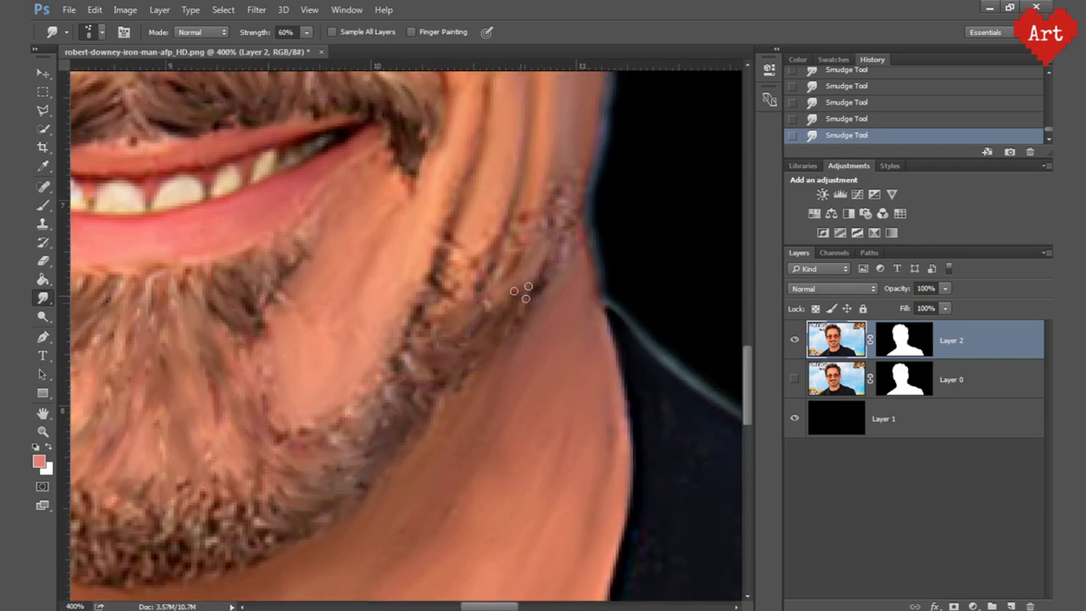
scroll(526, 293, "down", 2)
scroll(526, 294, "left", 3)
mouse_move(437, 407)
left_mouse_down()
mouse_move(332, 437)
mouse_move(240, 424)
mouse_move(212, 365)
left_mouse_up()
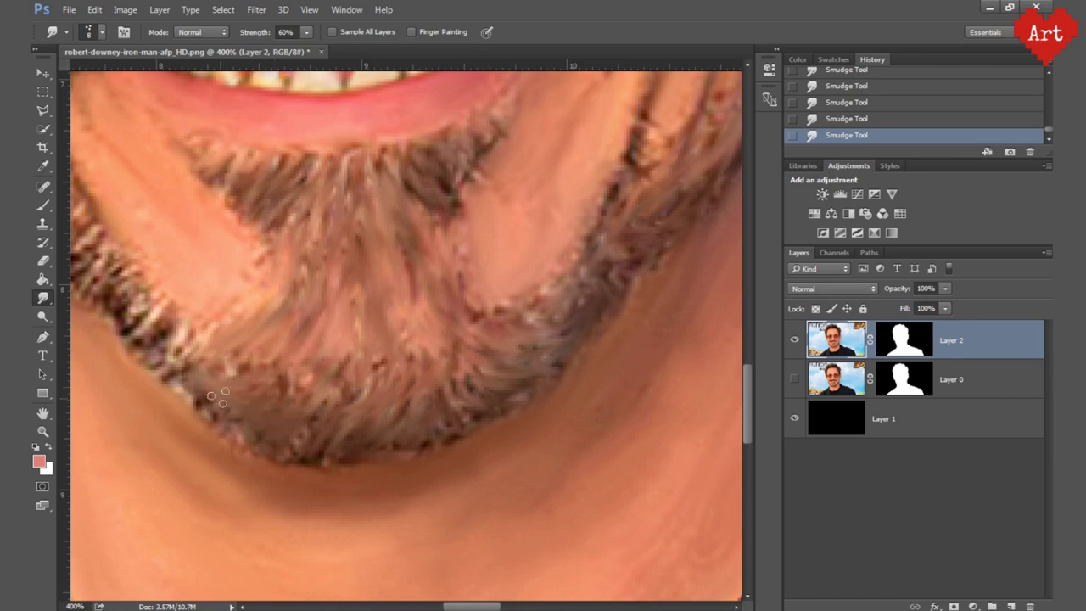
scroll(212, 365, "up", 2)
scroll(212, 365, "left", 3)
mouse_move(263, 288)
left_mouse_down()
mouse_move(348, 340)
mouse_move(371, 387)
mouse_move(442, 467)
mouse_move(382, 373)
mouse_move(297, 323)
left_mouse_up()
key("ctrl+0")
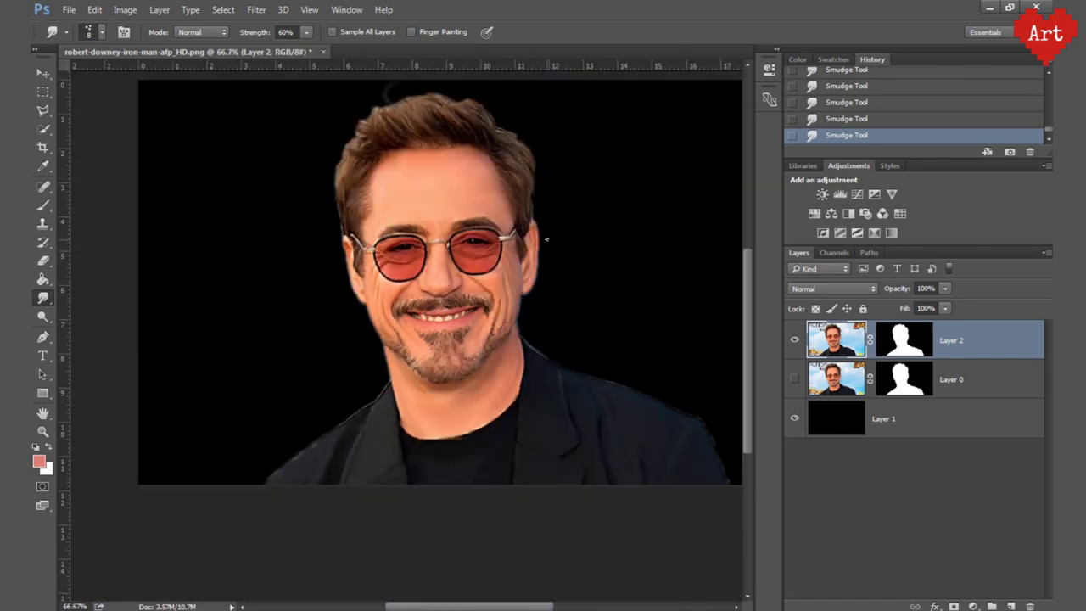
Add Layer 3 above Layer 1, Paint Bucket fill it white, then add empty Layer 4.
left_click_drag(547, 240, 428, 314)
left_click(927, 426)
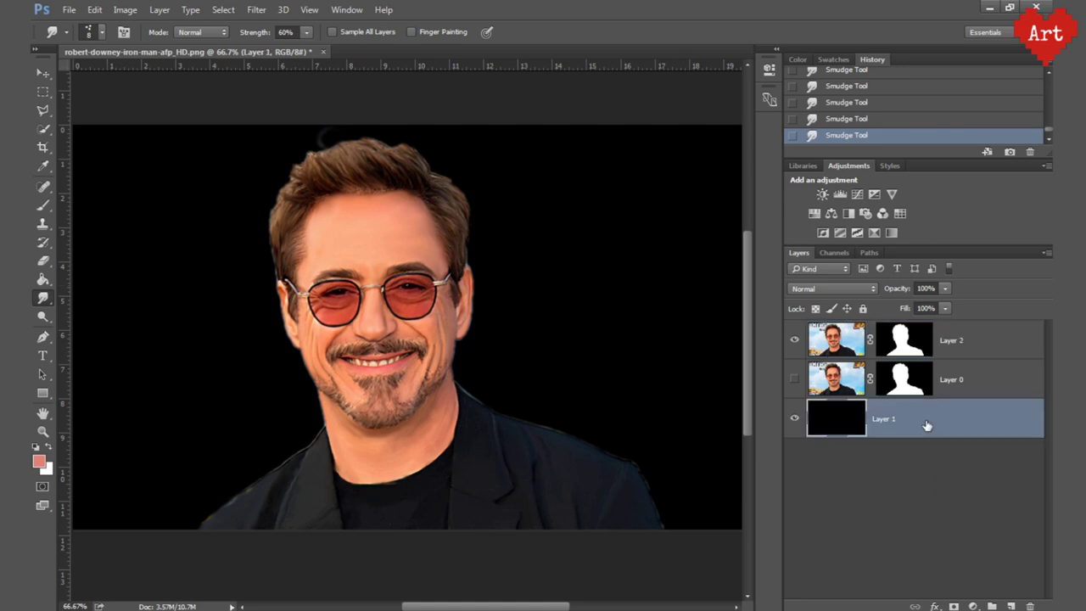
left_click(1011, 606)
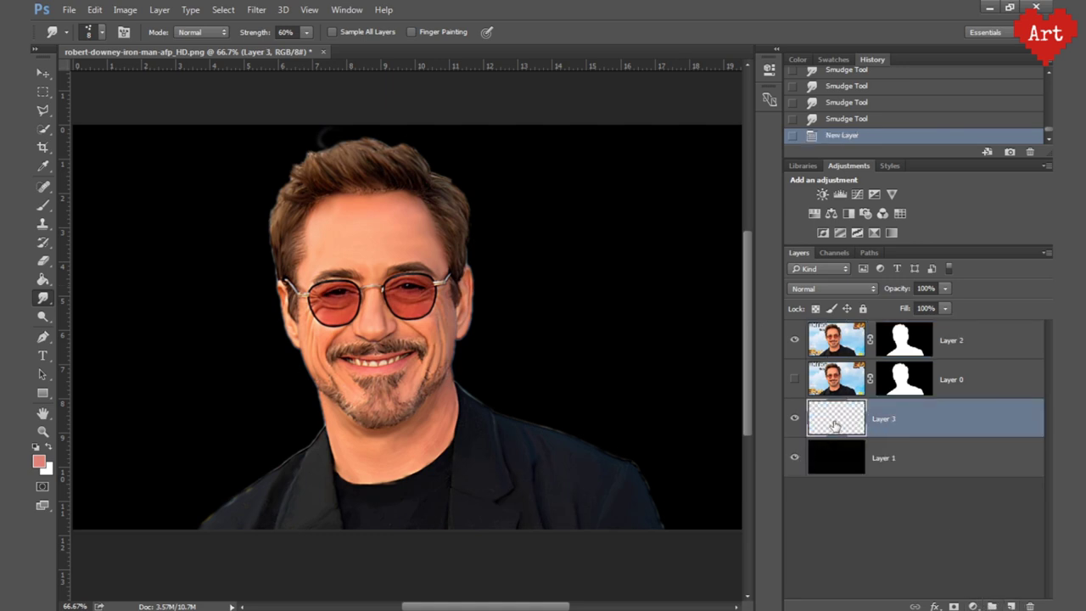
key("g")
left_click(229, 341)
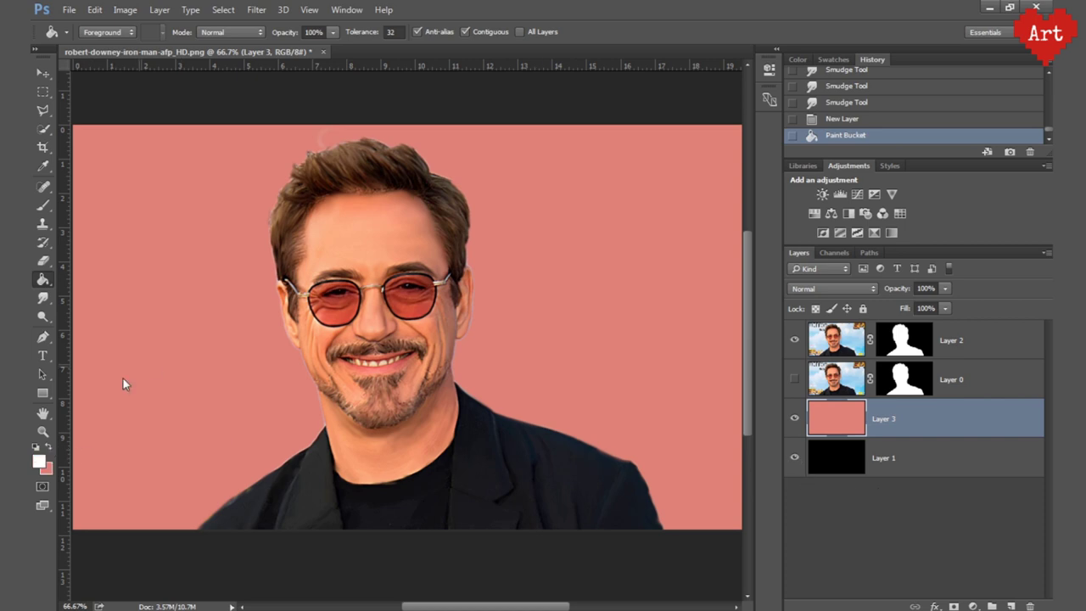
left_click(154, 372)
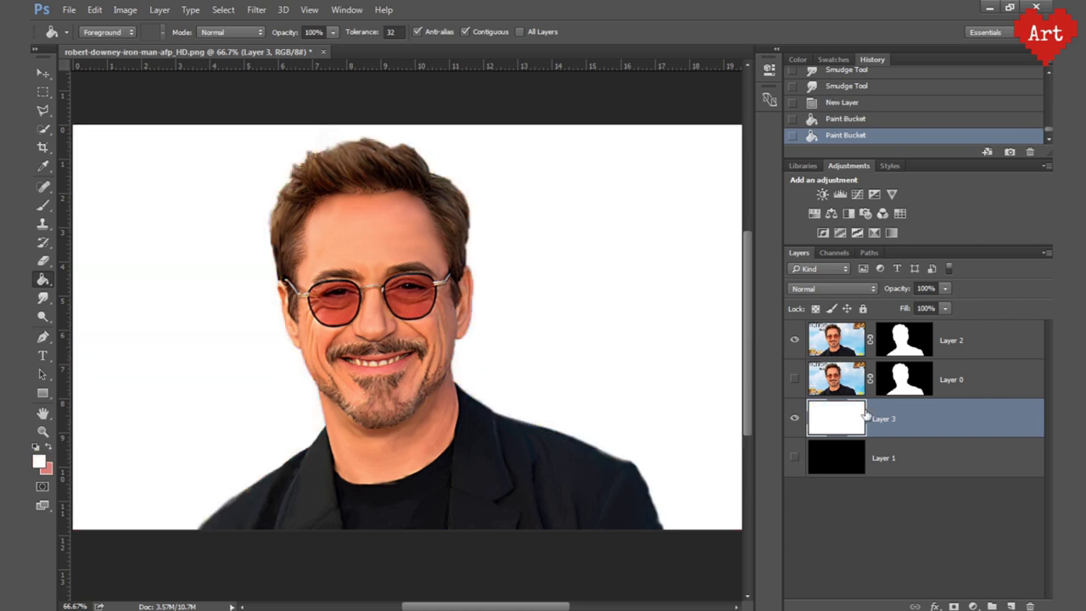
left_click(1010, 606)
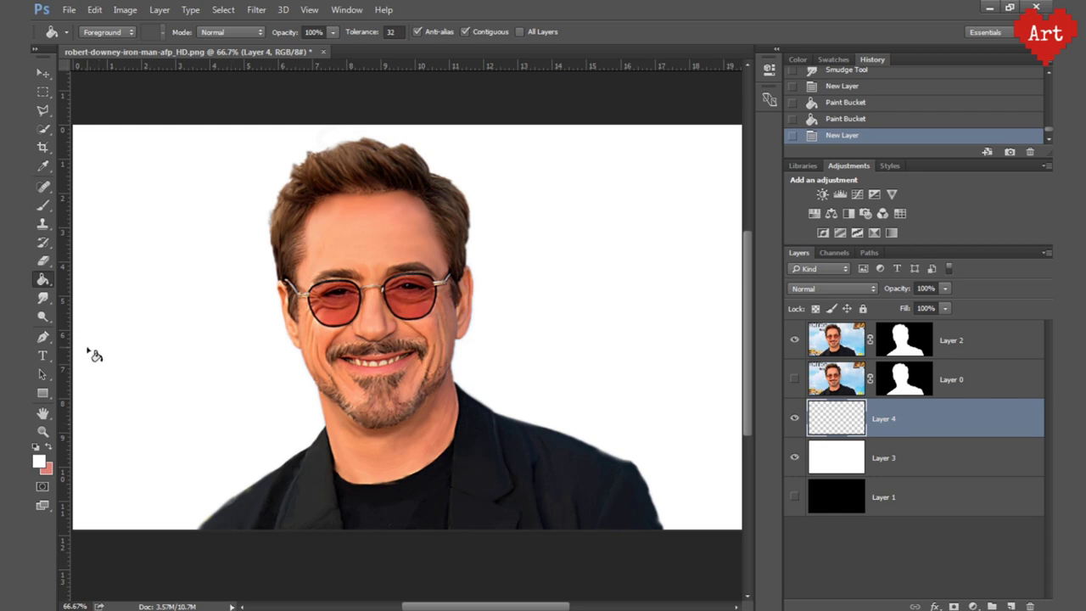
Set up a soft round brush at about 400 px and pick brown from the Swatches panel.
left_click(44, 206)
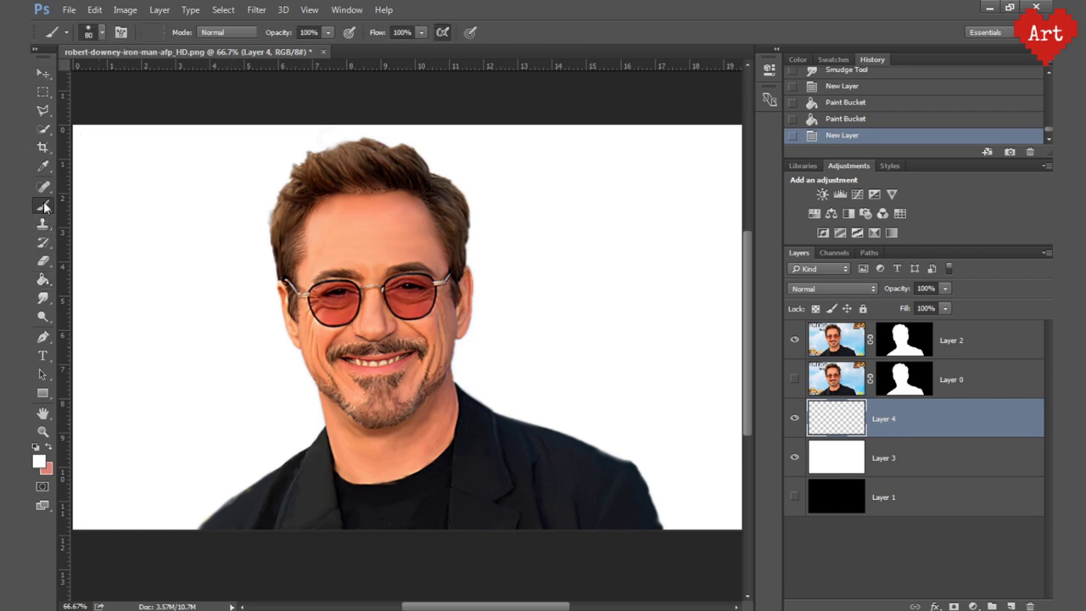
left_click(101, 33)
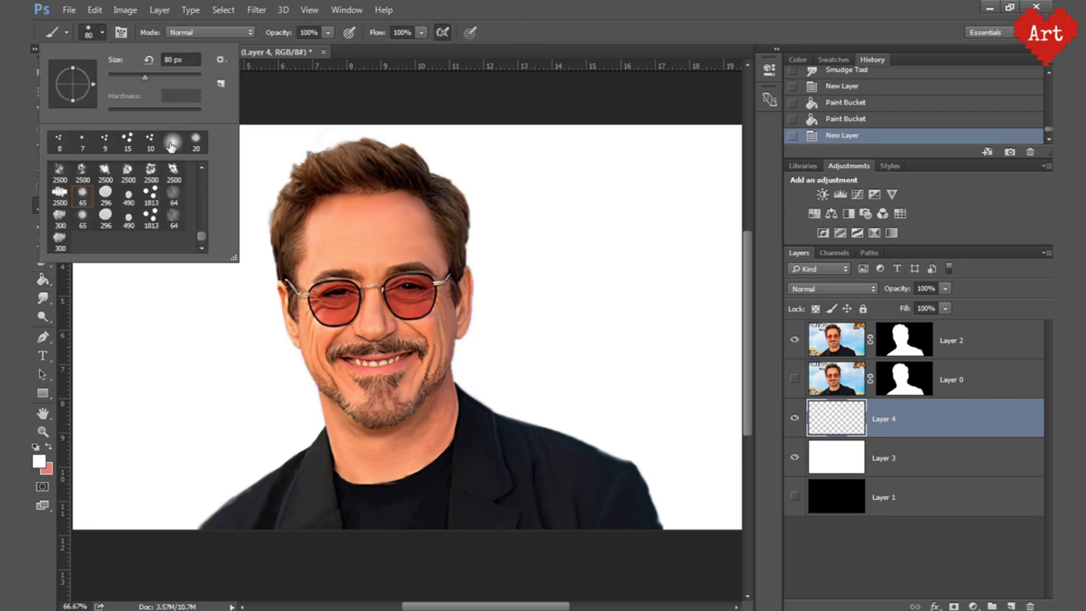
left_click(477, 106)
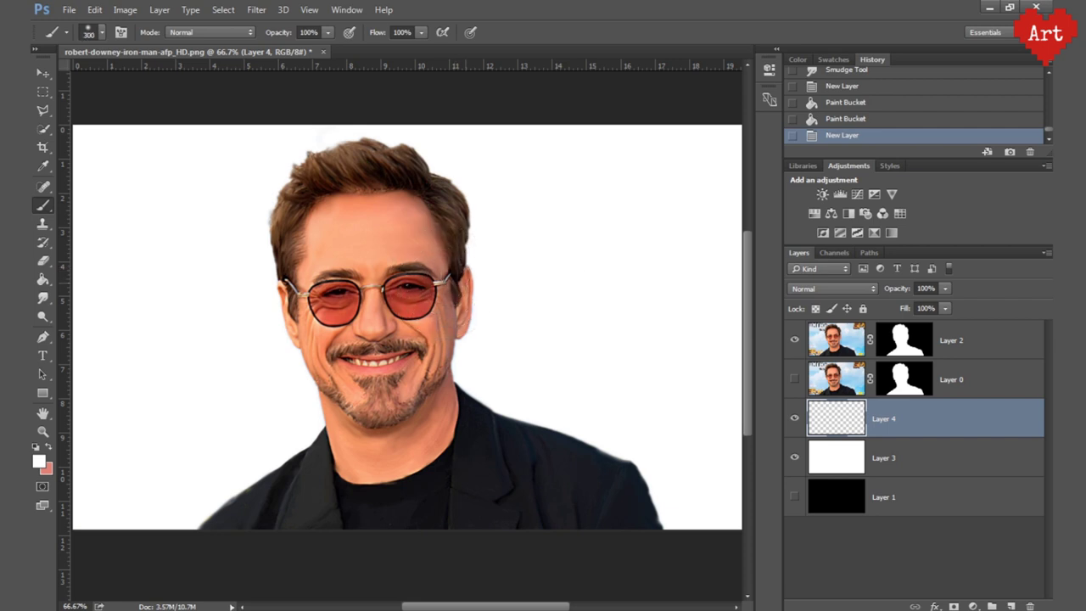
key("bracketright")
key("bracketright")
key("bracketright")
key("bracketright")
key("bracketleft")
left_click(833, 59)
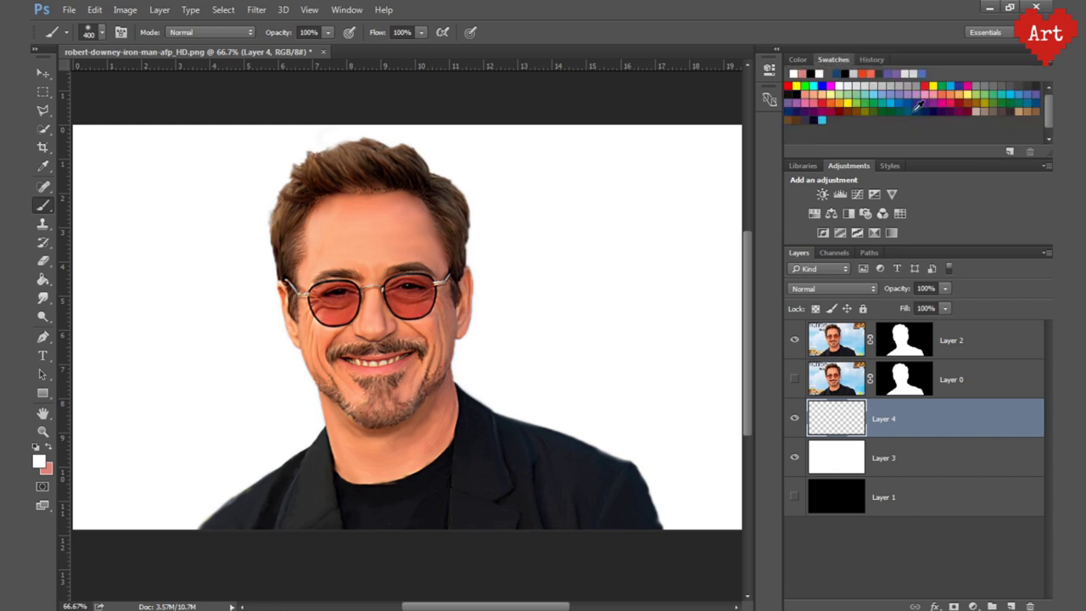
left_click(1038, 112)
Paint soft brown, green and grey cloudy strokes over the left and right background at 80% opacity.
left_click_drag(526, 144, 594, 255)
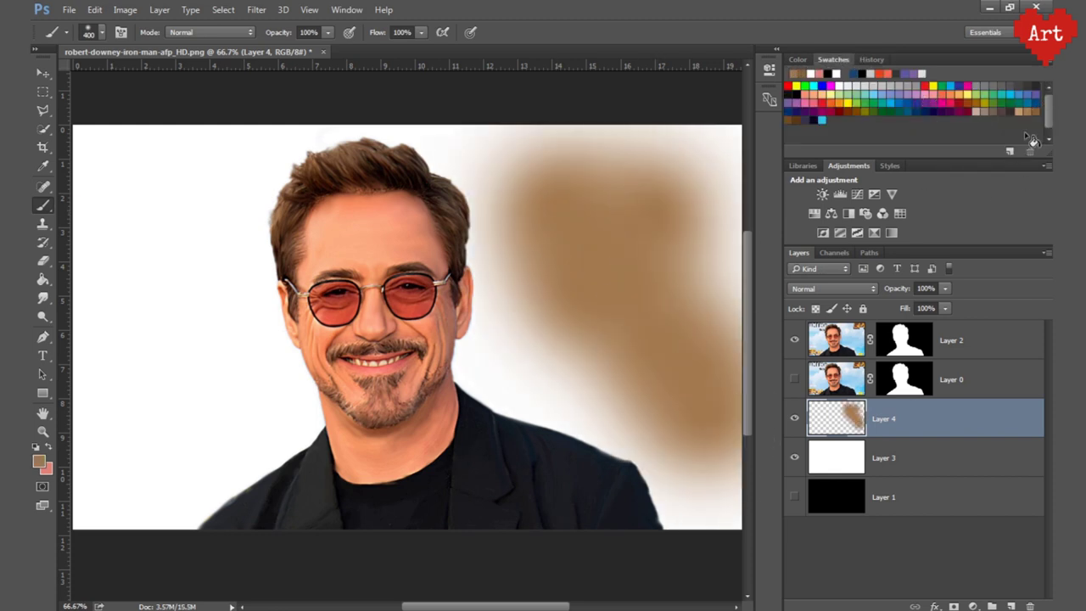
left_click_drag(611, 170, 691, 448)
mouse_move(119, 475)
left_mouse_down()
mouse_move(206, 188)
mouse_move(246, 165)
left_mouse_up()
left_click_drag(170, 152, 186, 297)
key("8")
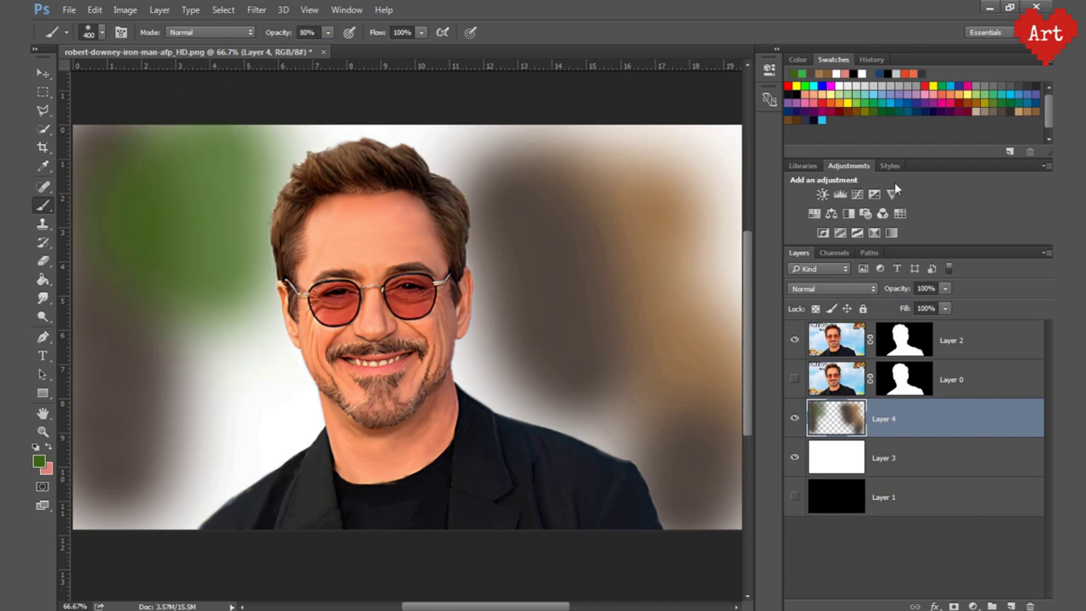
left_click_drag(102, 509, 212, 331)
left_click_drag(93, 170, 339, 136)
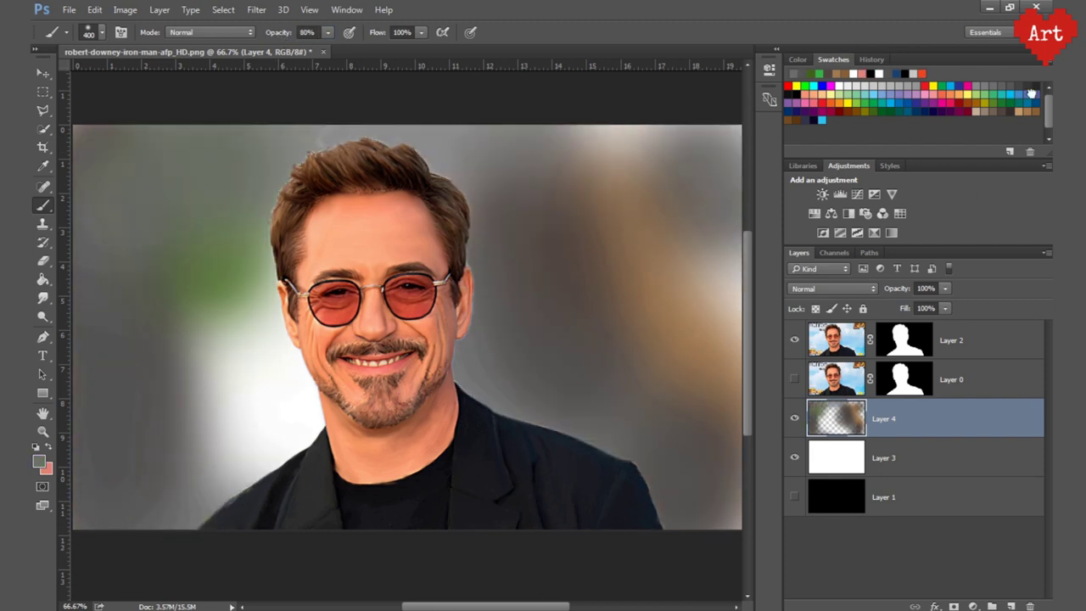
Add blue strokes to the lower left, purple to the upper right and brown-grey to the right.
left_click(882, 104)
left_click_drag(280, 306, 219, 509)
left_click_drag(127, 552, 314, 340)
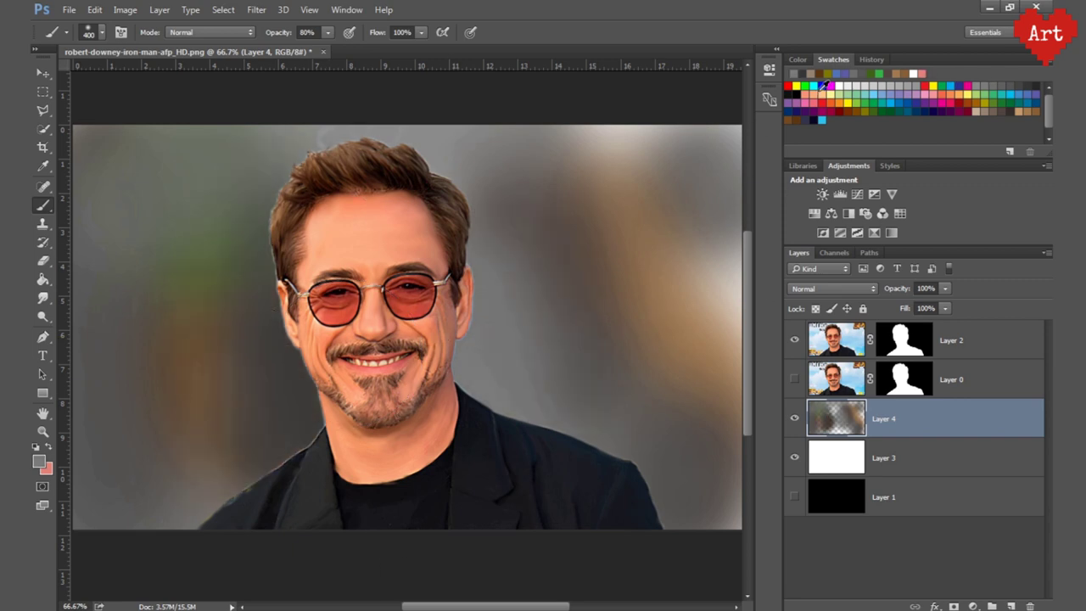
left_click(820, 92)
left_click_drag(543, 204, 619, 280)
left_click(868, 101)
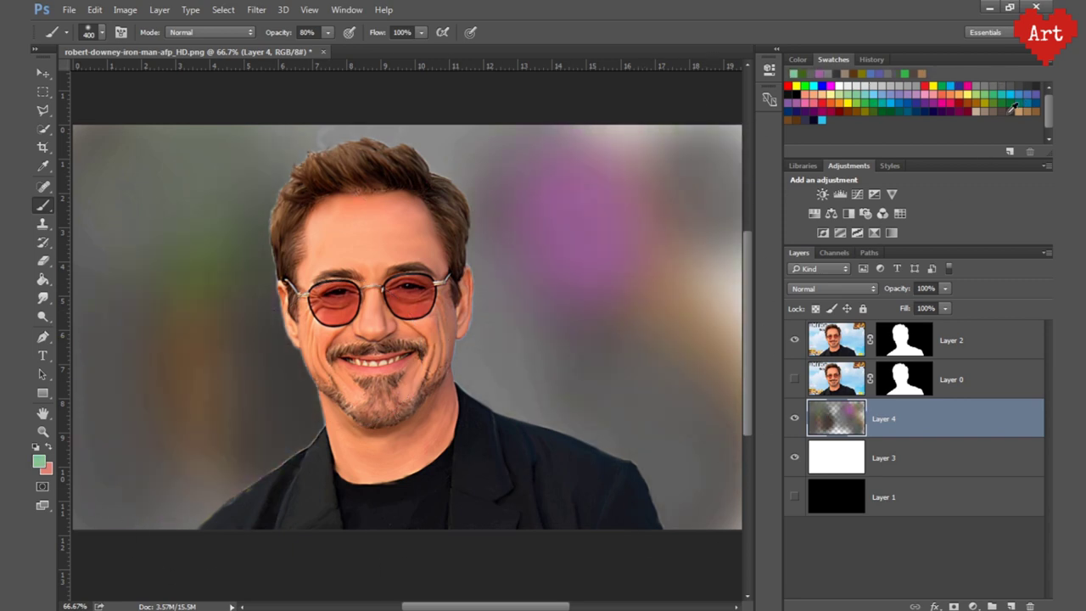
left_click_drag(713, 169, 643, 541)
Add tan and near-black strokes, hide the white fill layer and show black Layer 1.
left_click(321, 398, "alt")
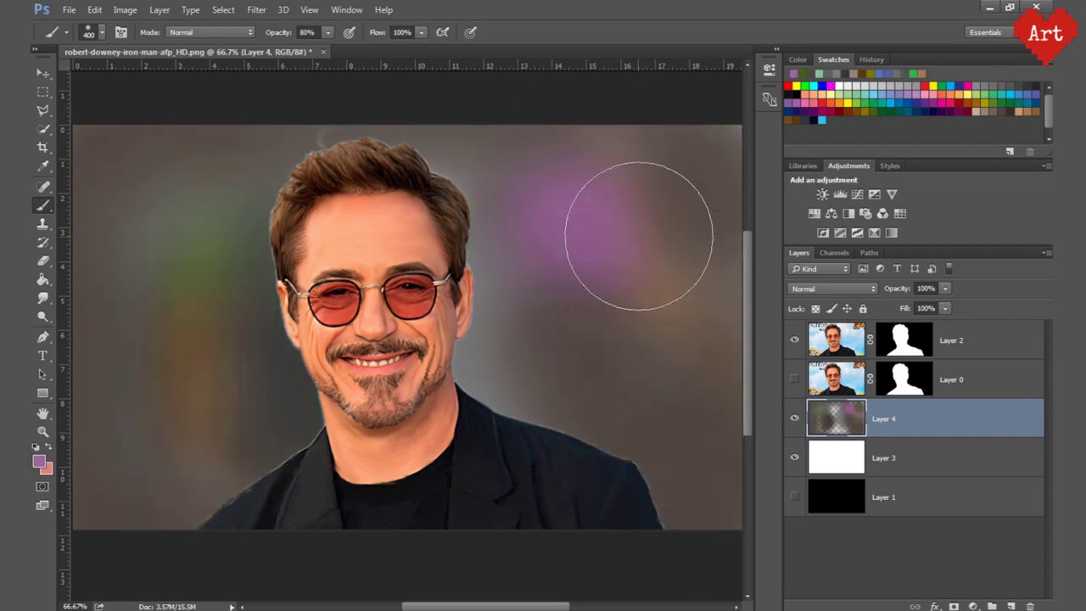
left_click_drag(526, 305, 611, 424)
left_click(255, 500, "alt")
left_click_drag(280, 212, 204, 506)
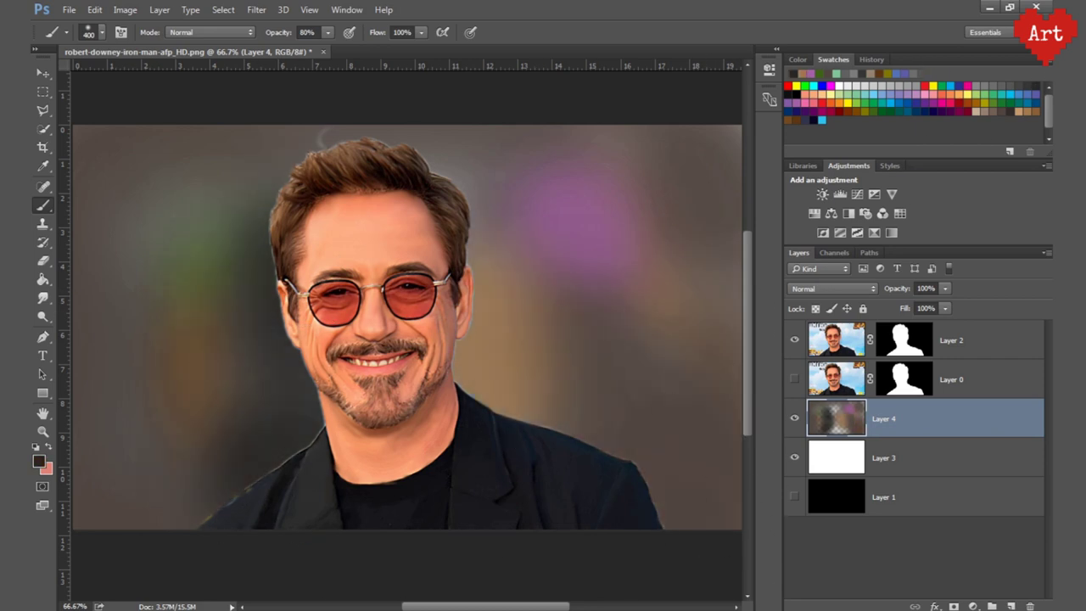
left_click(794, 457)
left_click(795, 497)
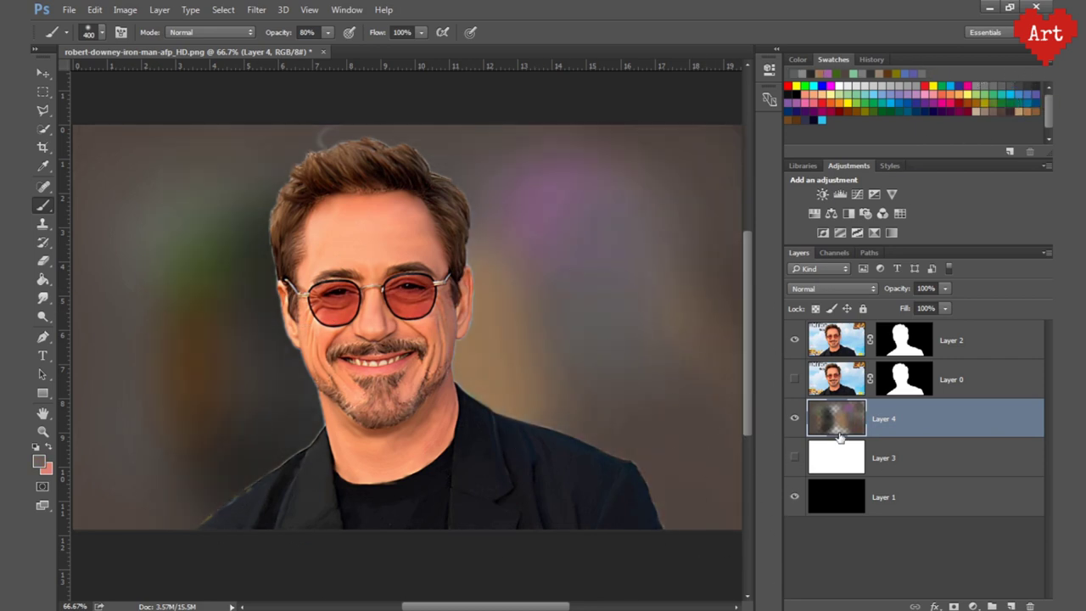
At 40% opacity, paint lavender and magenta over the right background.
left_click(1016, 99)
key("4")
left_click_drag(633, 303, 662, 475)
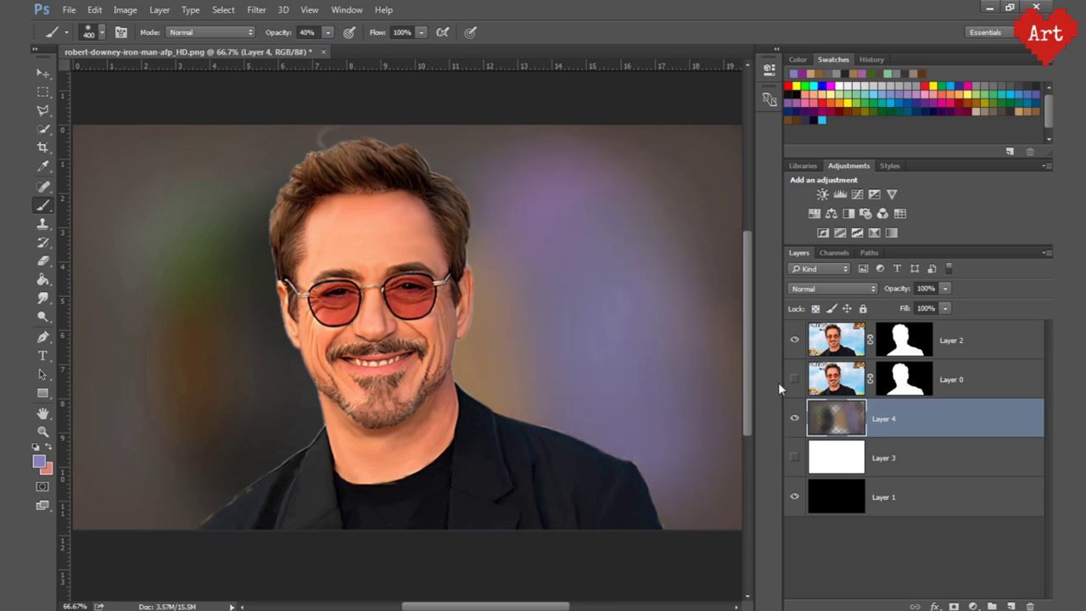
left_click(828, 86)
left_click_drag(544, 196, 698, 286)
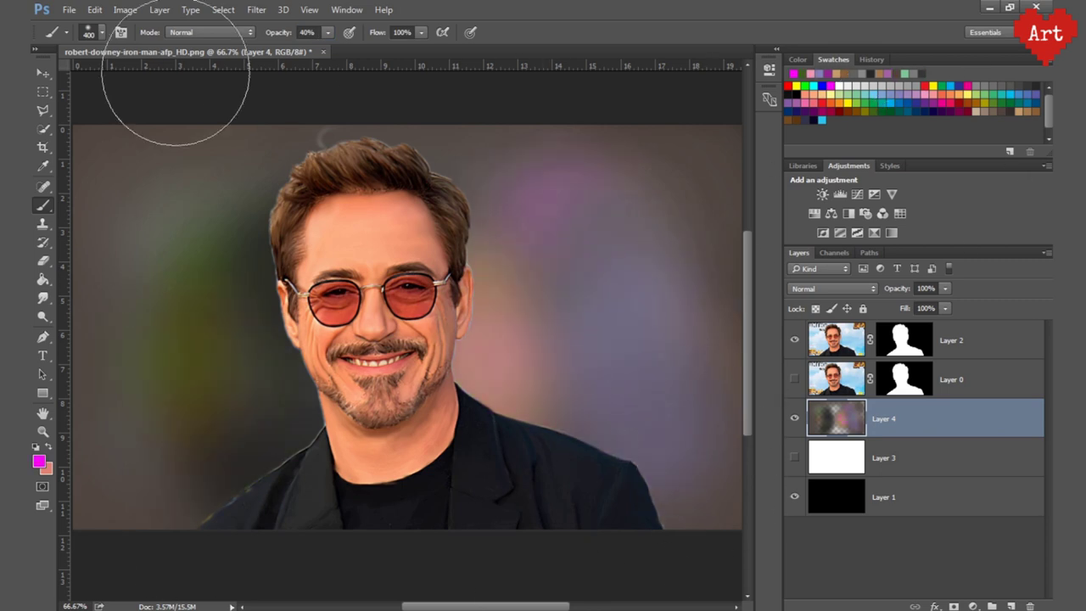
Switch to a textured 300 brush tip and dab dark brown and green blotches on the right.
left_click(100, 32)
scroll(201, 231, "down", 1)
double_click(202, 231)
left_click(1018, 107)
mouse_move(577, 340)
left_mouse_down()
mouse_move(479, 306)
mouse_move(632, 390)
left_mouse_up()
left_click(900, 88)
left_click_drag(628, 255, 671, 441)
Paint purple-blue and pink blotches on the left, and pink and lavender over the right.
left_click(1018, 112)
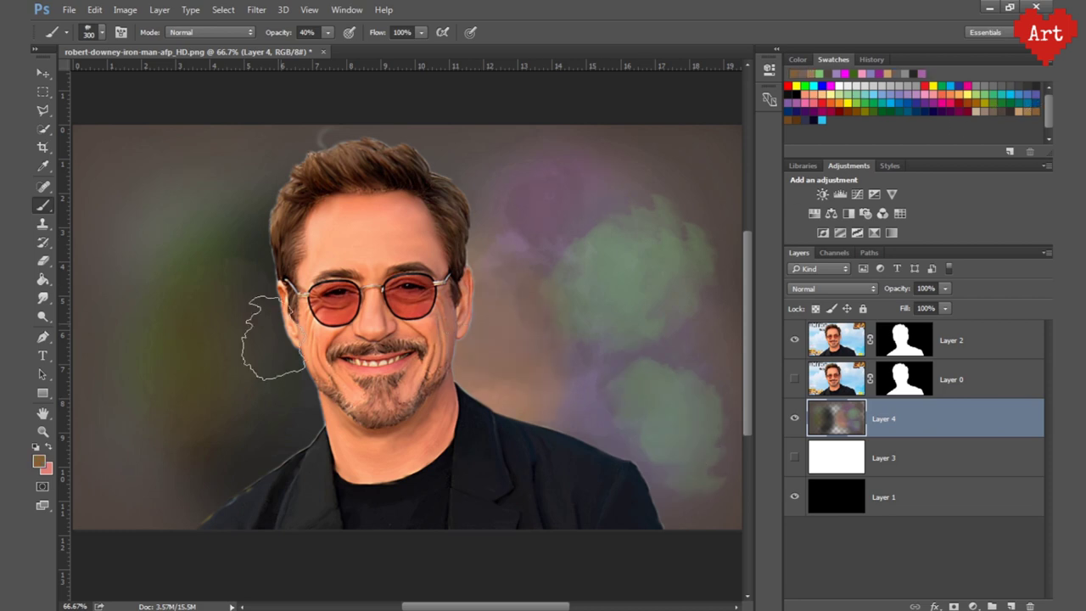
left_click_drag(272, 335, 263, 476)
left_click(984, 98)
left_click_drag(246, 212, 153, 373)
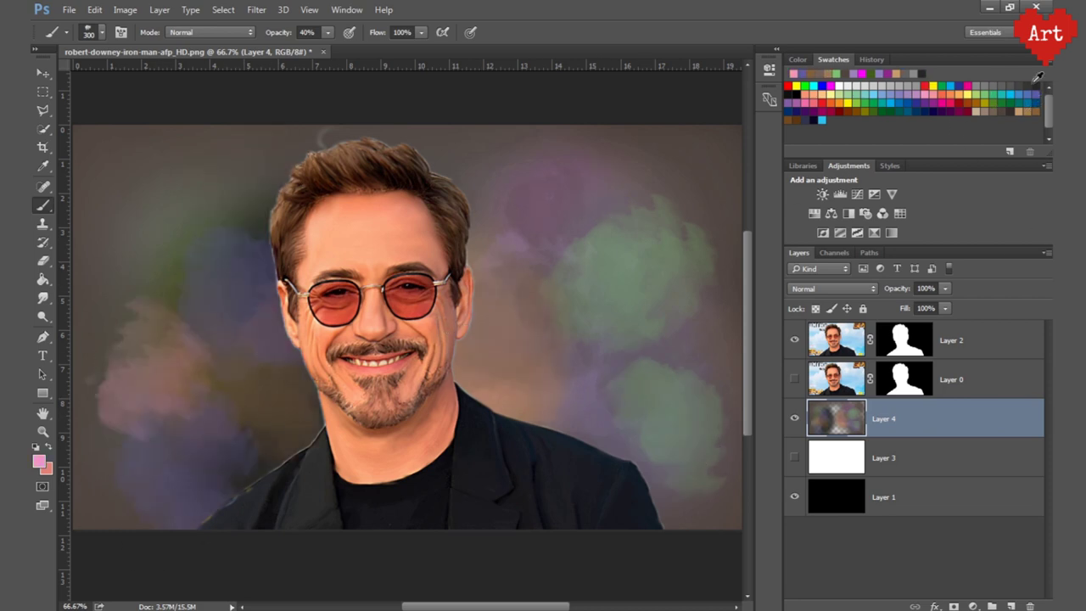
left_click_drag(671, 357, 637, 138)
left_click_drag(594, 255, 206, 254)
Repaint the right background pink and darken the left with dark magenta and lavender.
left_click(810, 96)
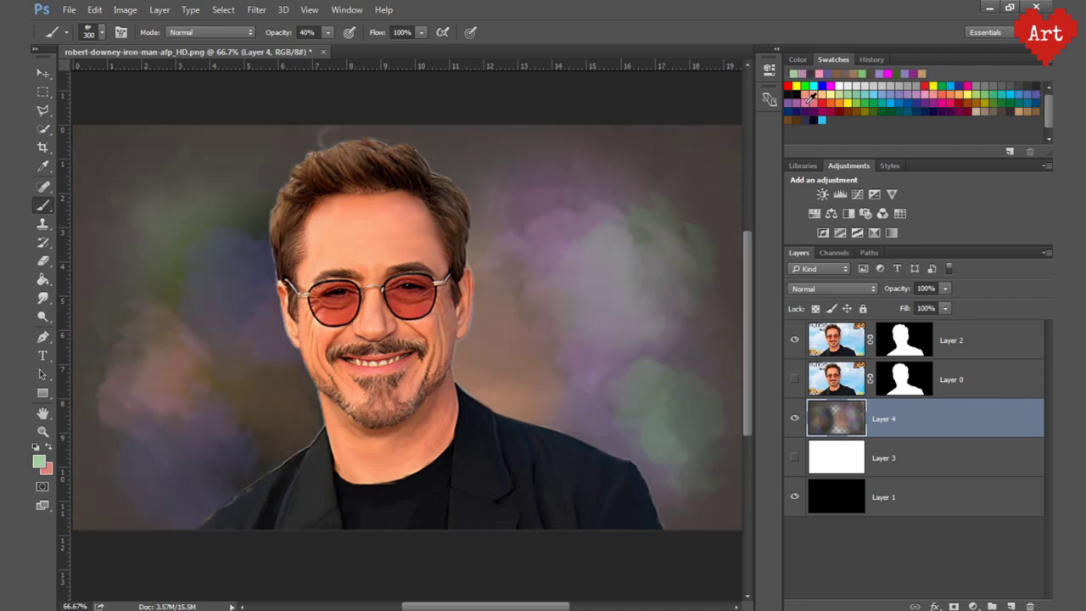
left_click(958, 88)
left_click_drag(501, 289, 645, 424)
left_click(845, 105)
left_click_drag(255, 381, 250, 175)
left_click_drag(153, 204, 254, 306)
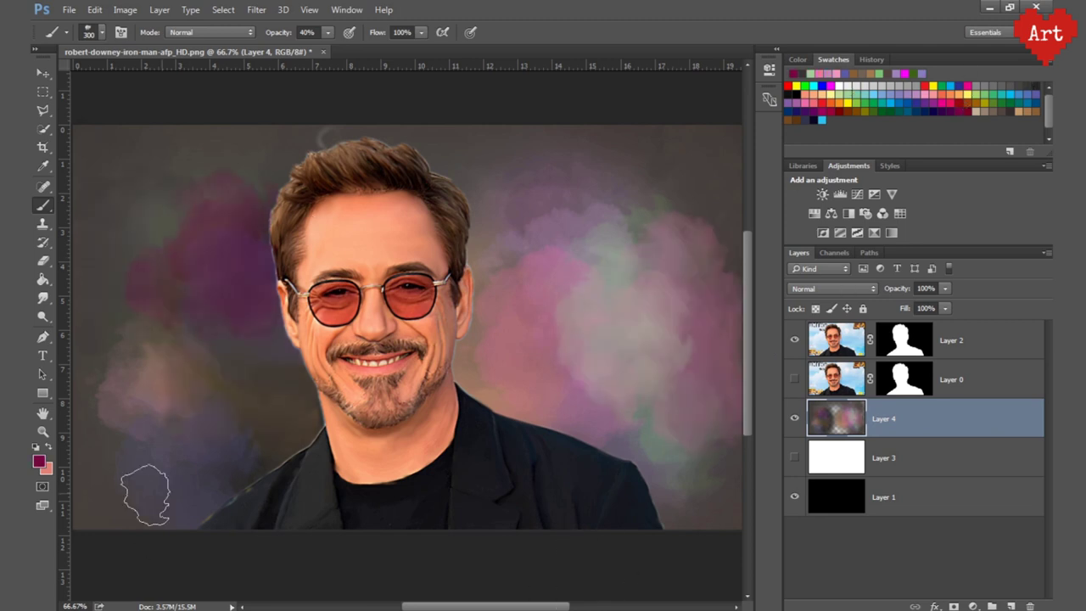
mouse_move(146, 494)
left_mouse_down()
mouse_move(223, 232)
mouse_move(165, 230)
mouse_move(221, 509)
left_mouse_up()
Brighten the top-right with light lavender and darken the top-middle and upper-left background.
left_click(224, 233, "alt")
left_click_drag(509, 170, 692, 307)
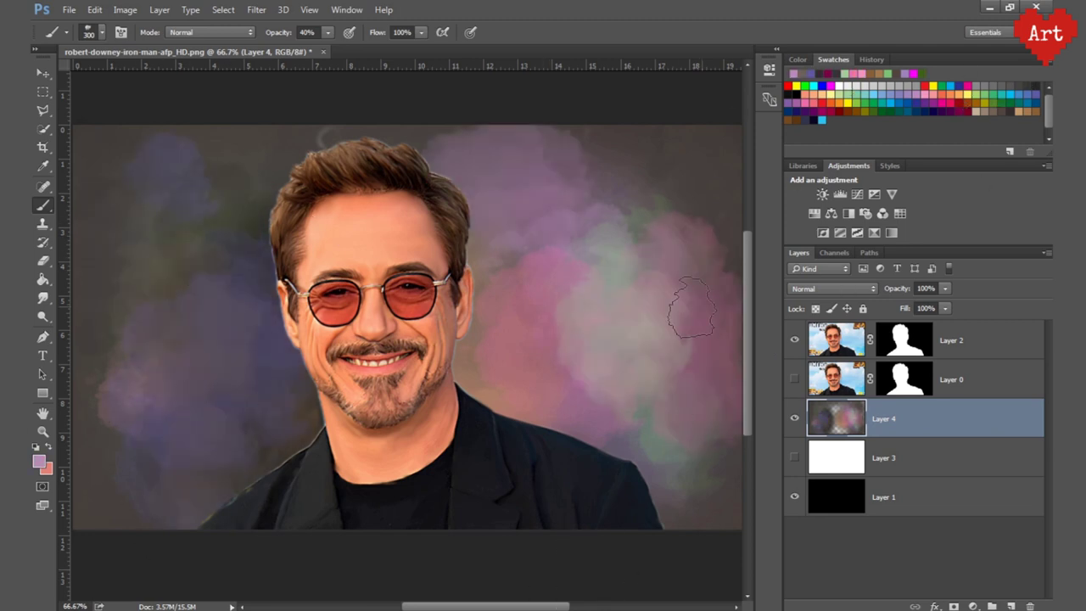
left_click_drag(577, 144, 484, 213)
left_click_drag(255, 153, 170, 302)
left_click(1027, 79)
left_click(988, 96)
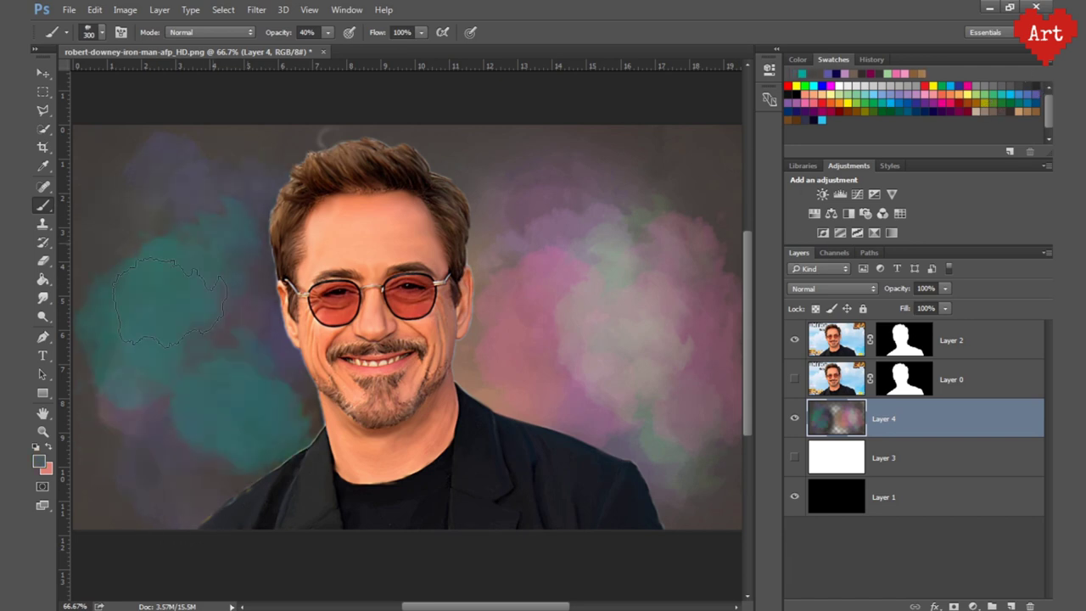
left_click(915, 94)
Darken the top and left background, then paint magenta over the right and top.
left_click_drag(356, 144, 560, 221)
left_click_drag(475, 195, 594, 297)
left_click_drag(238, 280, 254, 459)
left_click_drag(297, 204, 220, 475)
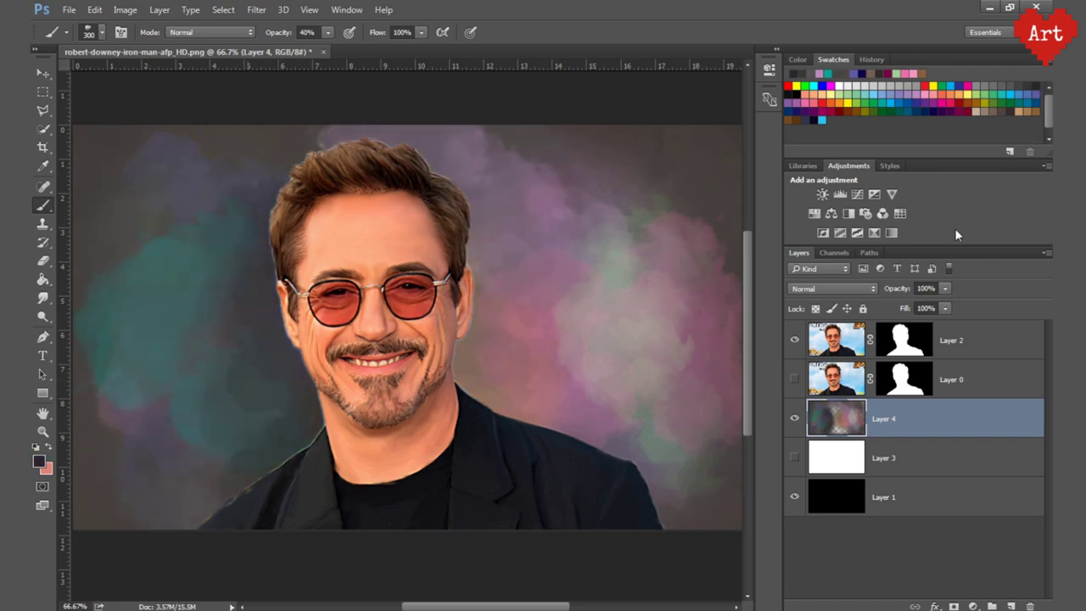
left_click(942, 86)
left_click_drag(690, 243, 727, 400)
left_click_drag(645, 255, 611, 356)
Add peach on the right and teal, green and muted purple on the left, then reset colours to black and white.
left_click(796, 94)
mouse_move(594, 170)
left_mouse_down()
mouse_move(662, 386)
mouse_move(710, 369)
left_mouse_up()
left_click(877, 73)
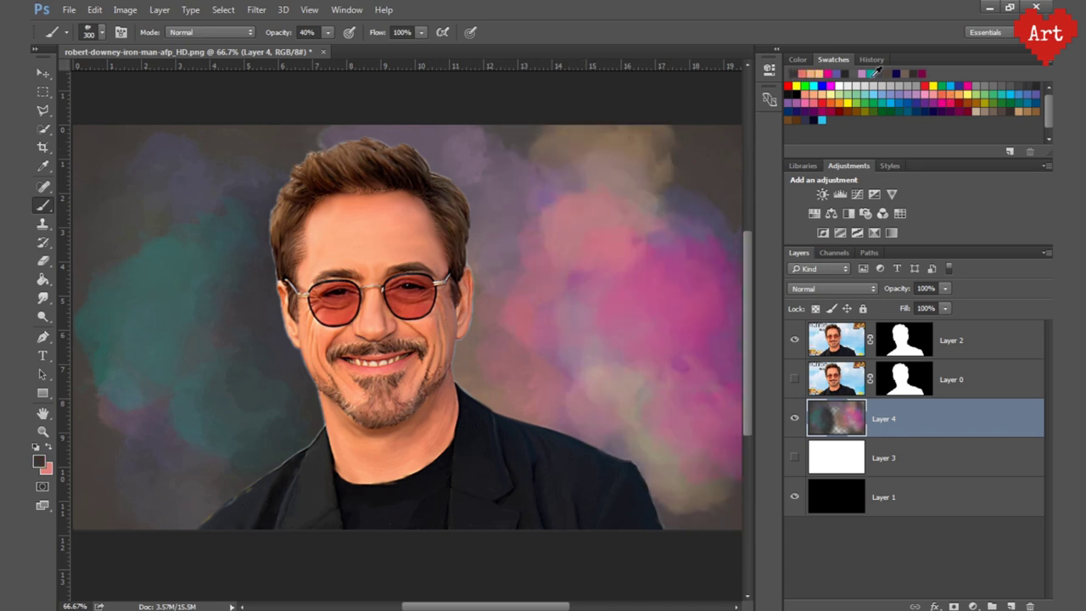
left_click_drag(153, 365, 170, 492)
left_click(863, 93)
mouse_move(212, 220)
left_mouse_down()
mouse_move(212, 340)
mouse_move(195, 348)
left_mouse_up()
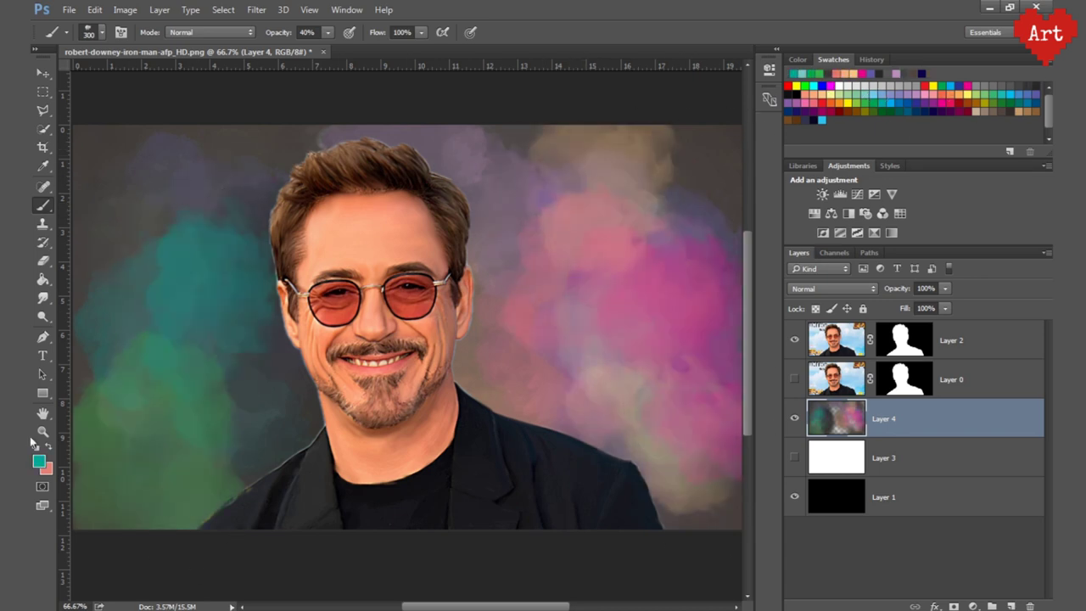
mouse_move(127, 170)
left_mouse_down()
mouse_move(187, 288)
mouse_move(308, 119)
left_mouse_up()
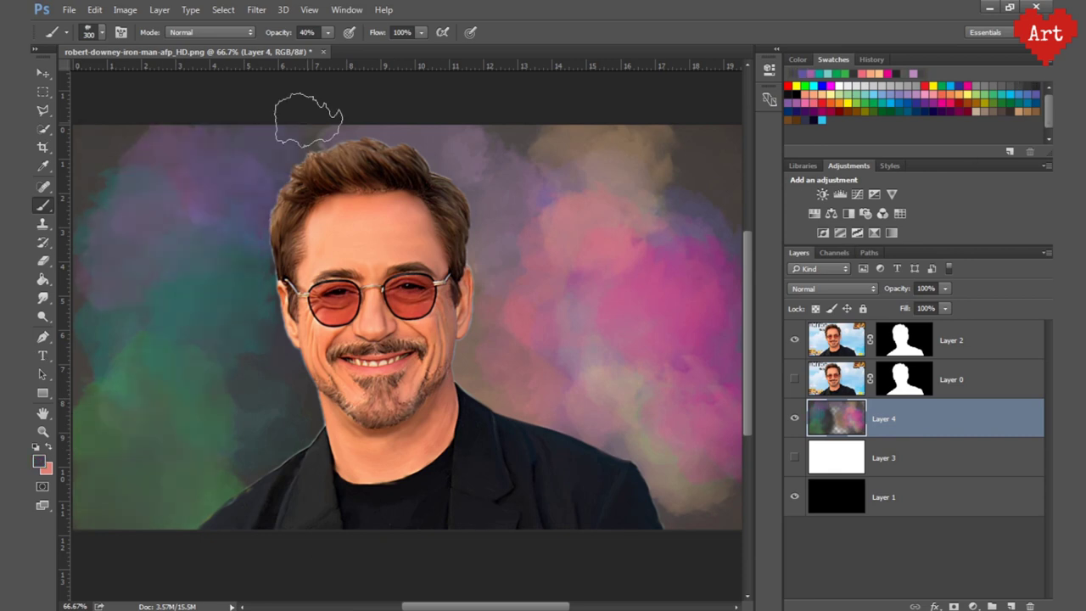
key("alt+]")
left_click(94, 32)
left_click(37, 446)
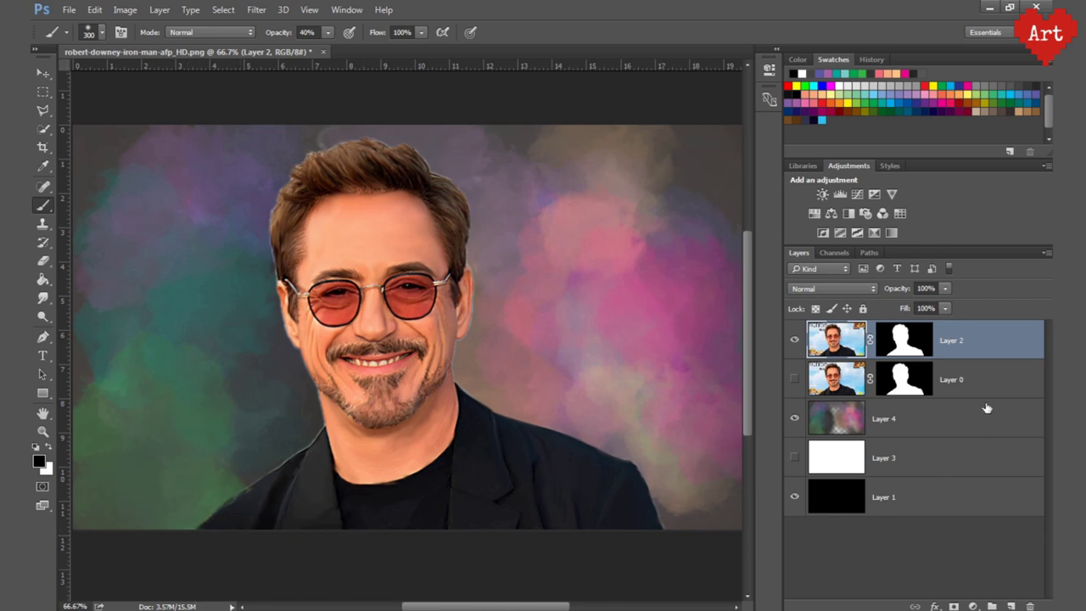
Paint black on Layer 2's mask with a soft brush to fade the jacket bottom into the background.
left_click(903, 339)
key("x")
left_click_drag(194, 553, 292, 564)
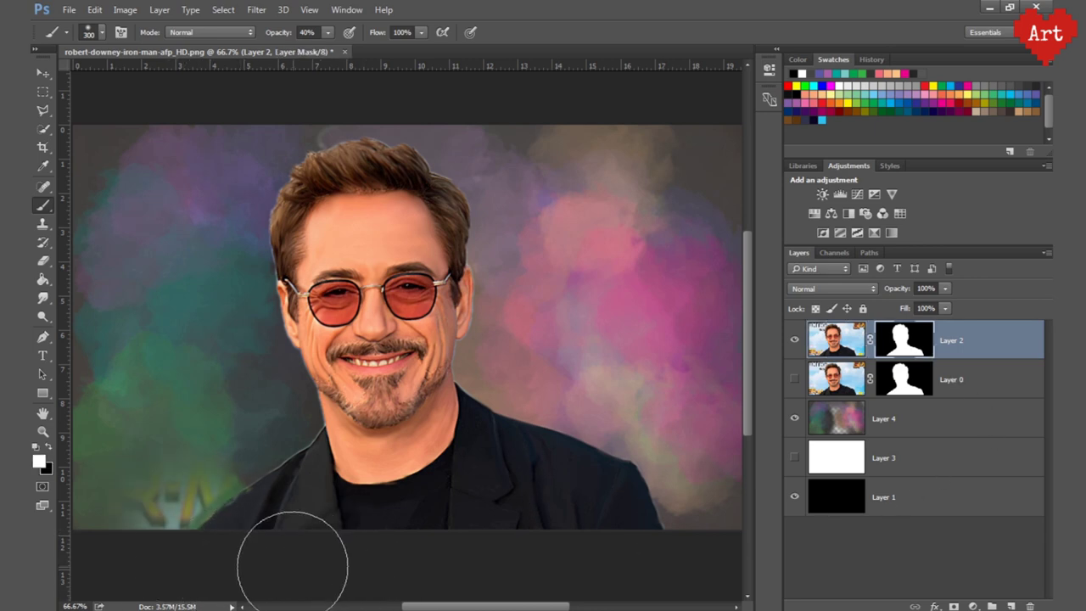
key("ctrl+z")
key("x")
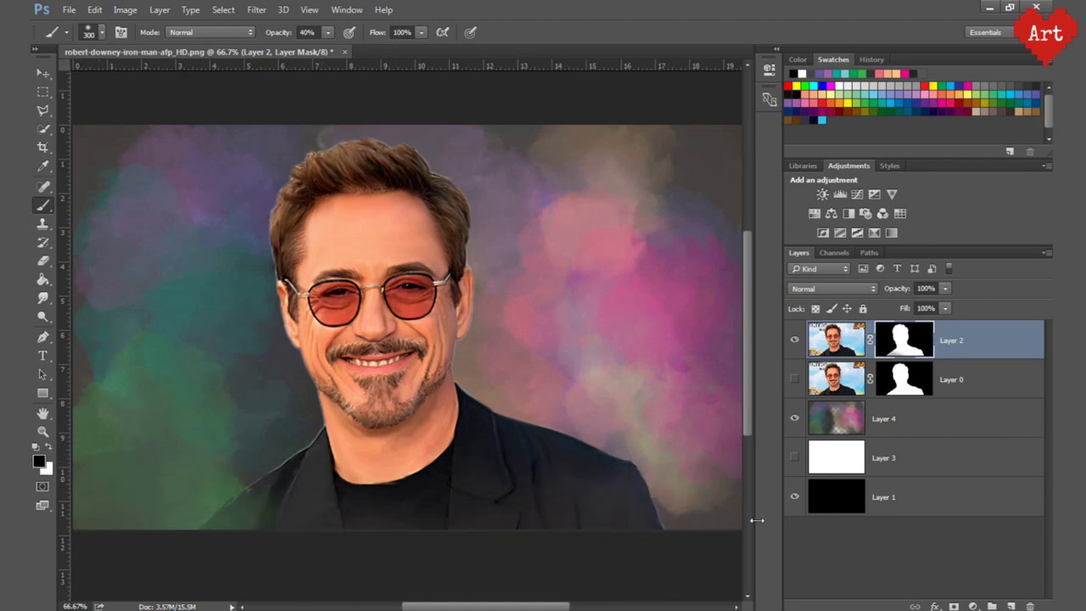
left_click_drag(237, 509, 674, 461)
key("0")
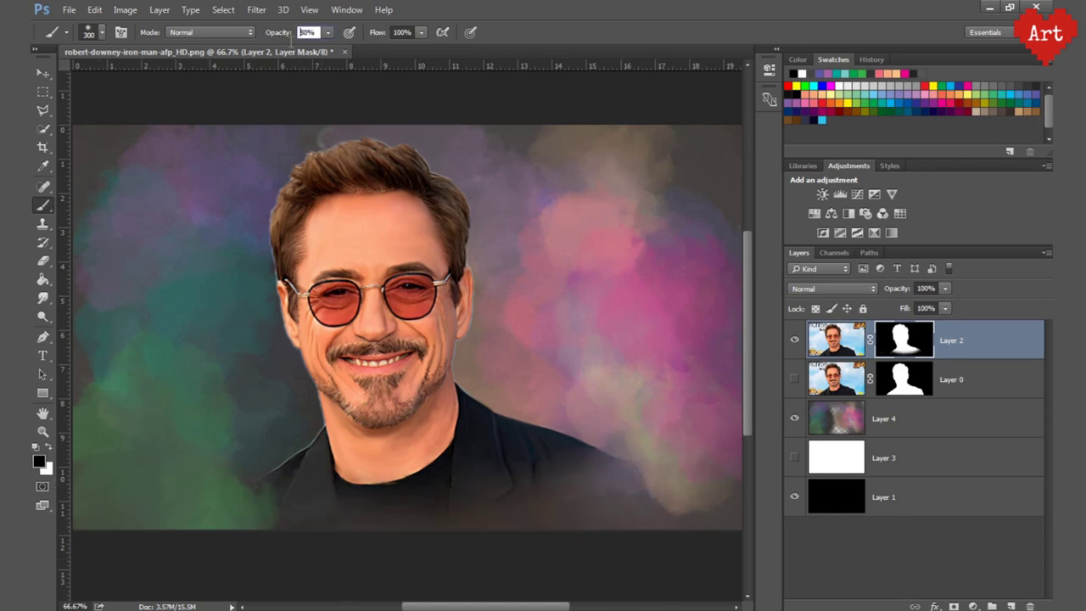
left_click_drag(621, 538, 340, 564)
Return to Layer 2's image and duplicate it with Ctrl+J.
left_click(836, 339)
key("m")
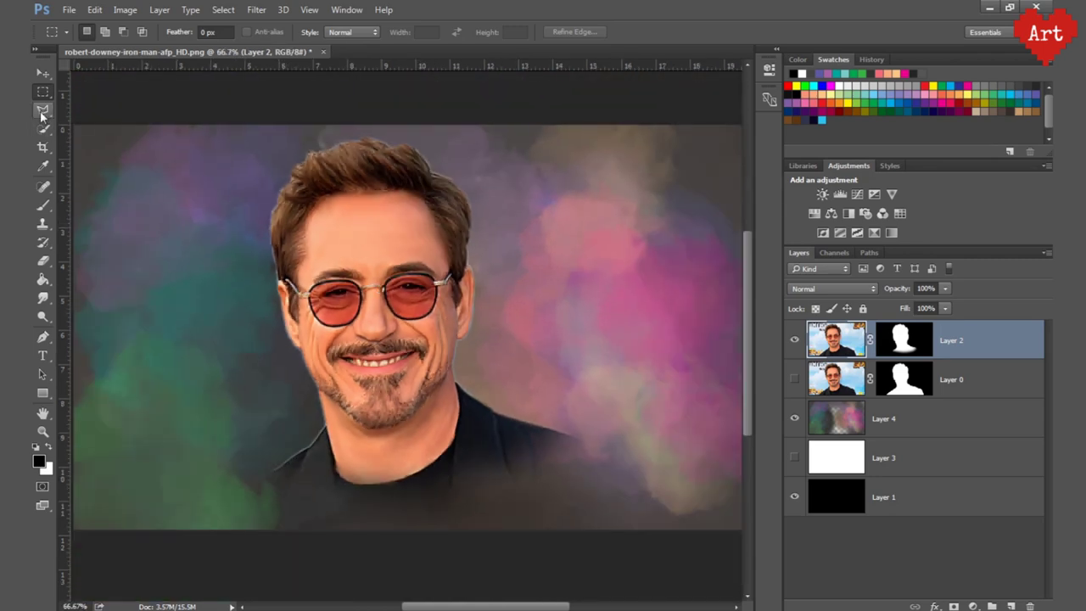
key("ctrl+j")
Hide Layer 2, add a new Layer 5 and paint purple over the hair inside the portrait selection.
left_click(794, 379)
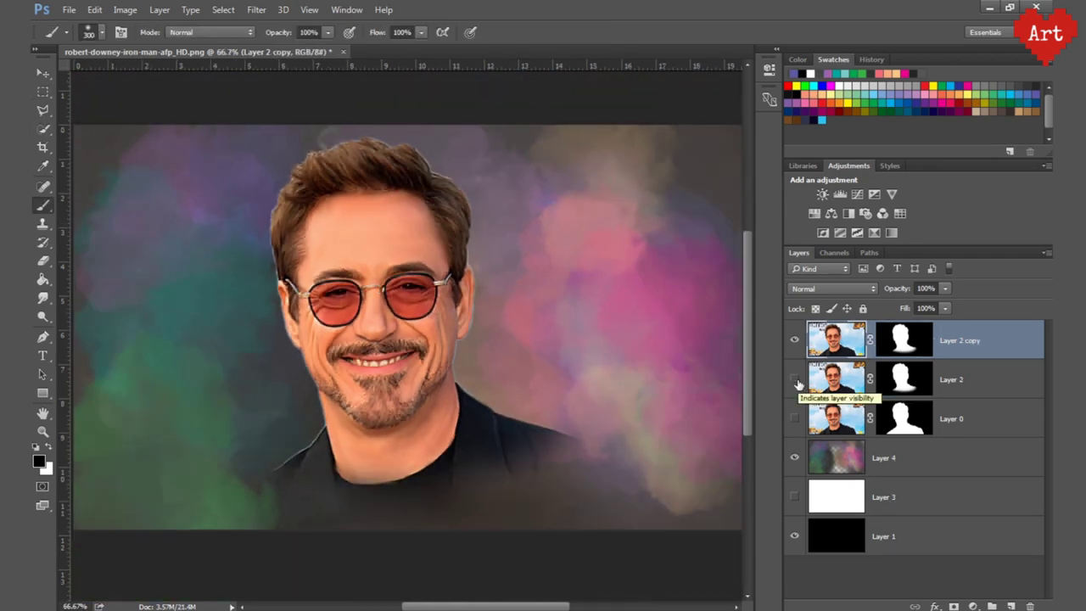
key("ctrl+shift+alt+n")
key("b")
left_click(292, 167, "alt")
left_click(904, 379, "ctrl")
left_click(934, 340)
left_click_drag(297, 162, 351, 153)
Set Layer 5 to Color blending, then hide it and clear the selection.
left_click(832, 289)
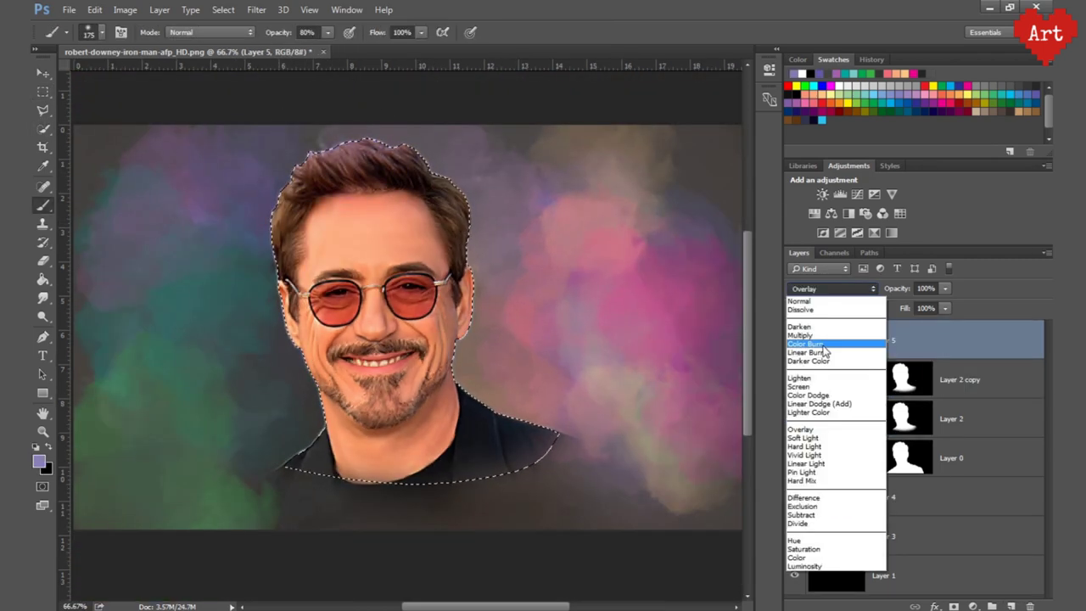
left_click(815, 556)
key("e")
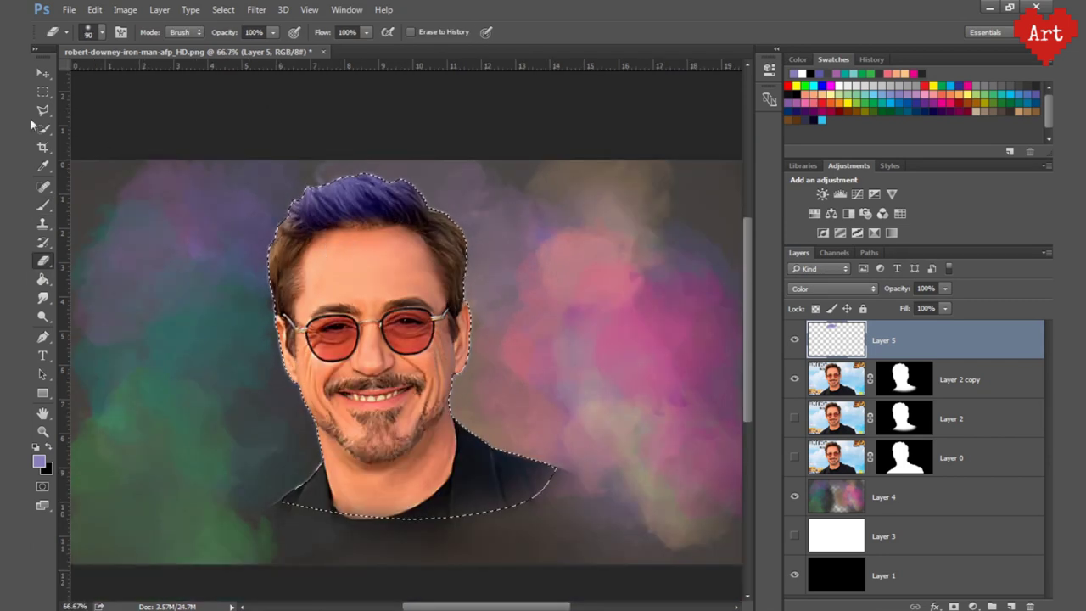
left_click(42, 297)
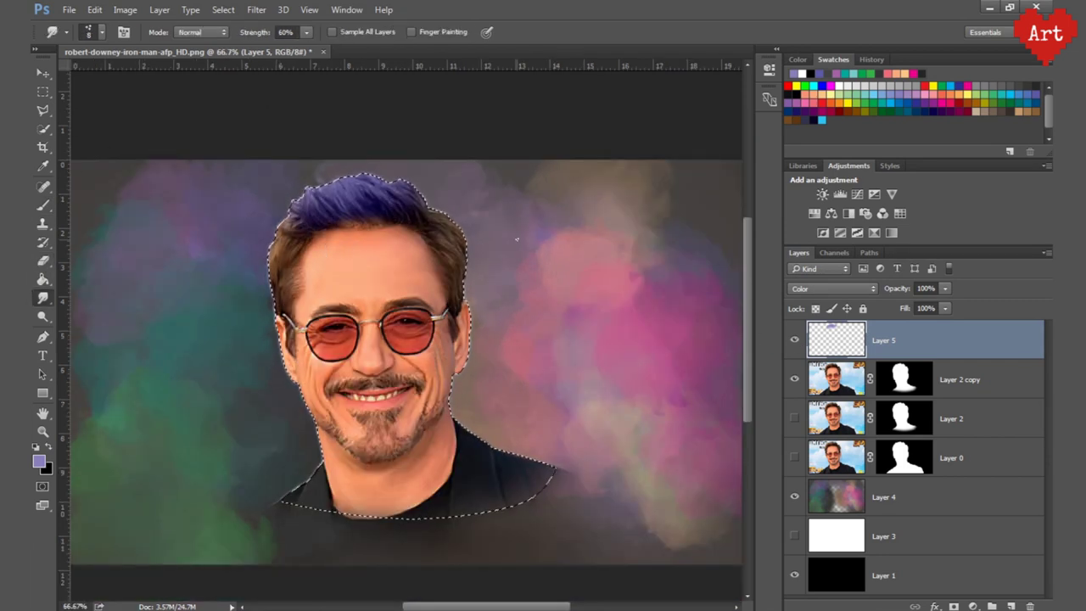
left_click(795, 342)
key("ctrl+d")
left_click(42, 337)
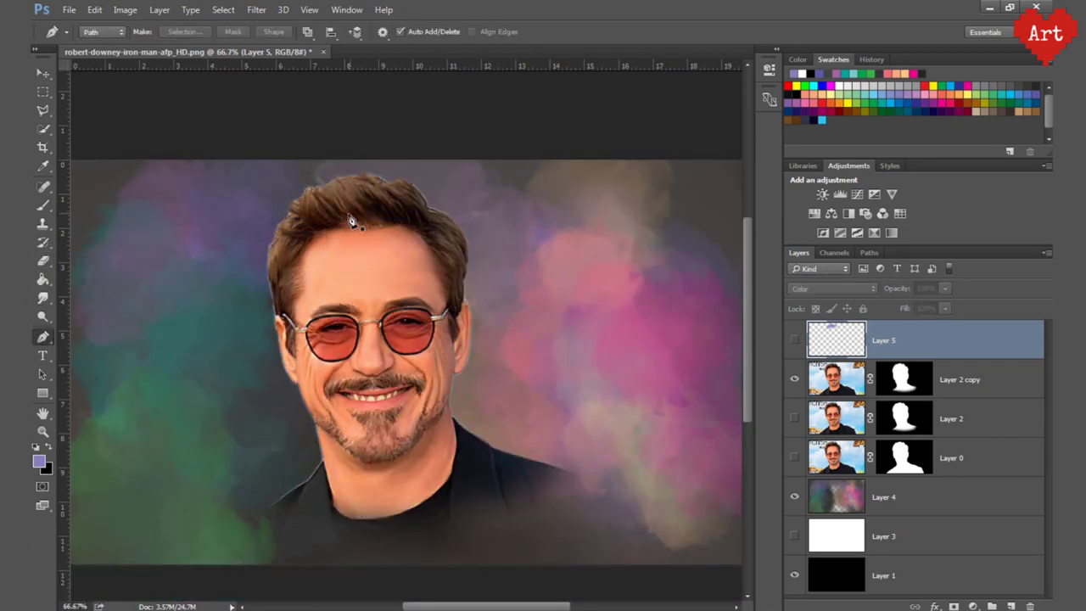
Zoom to 200% and draw the first curved open Pen paths along the hair strands.
scroll(362, 194, "up", 1)
scroll(359, 186, "up", 1)
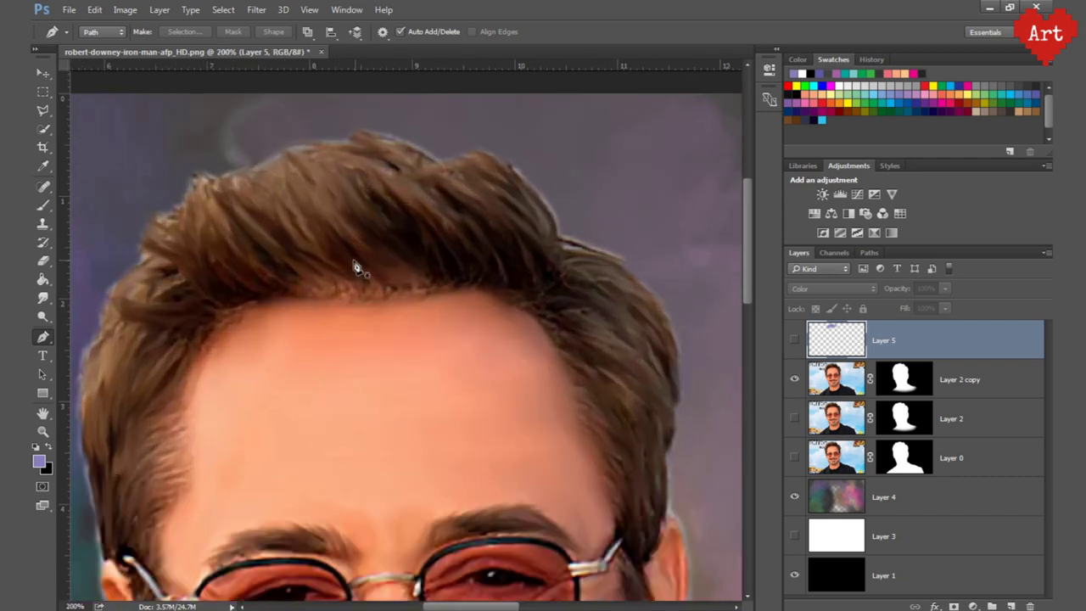
left_click(363, 269)
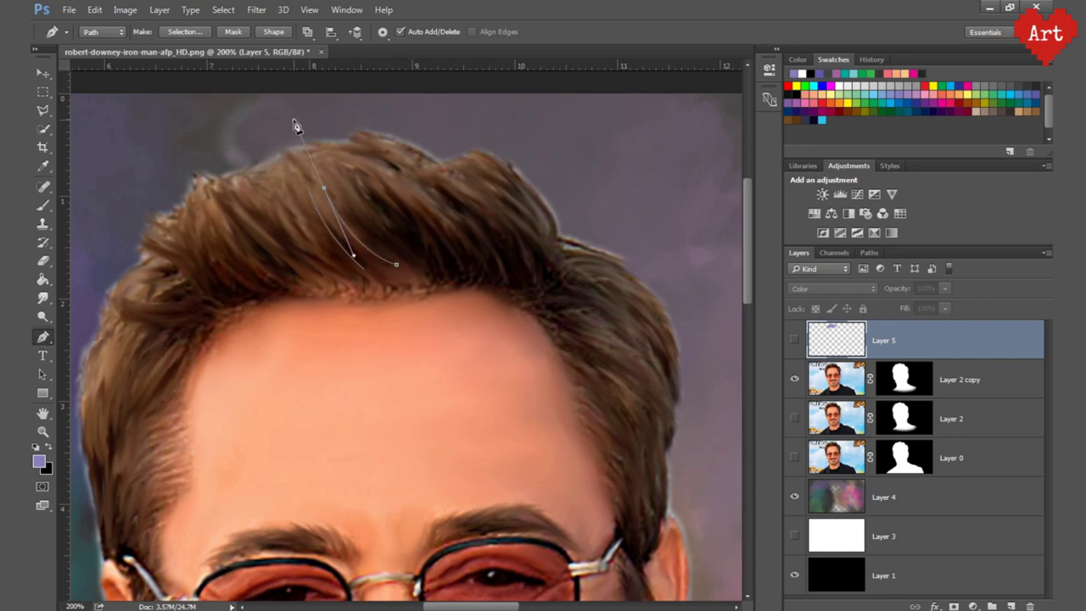
left_click(429, 265)
left_click_drag(380, 175, 320, 115)
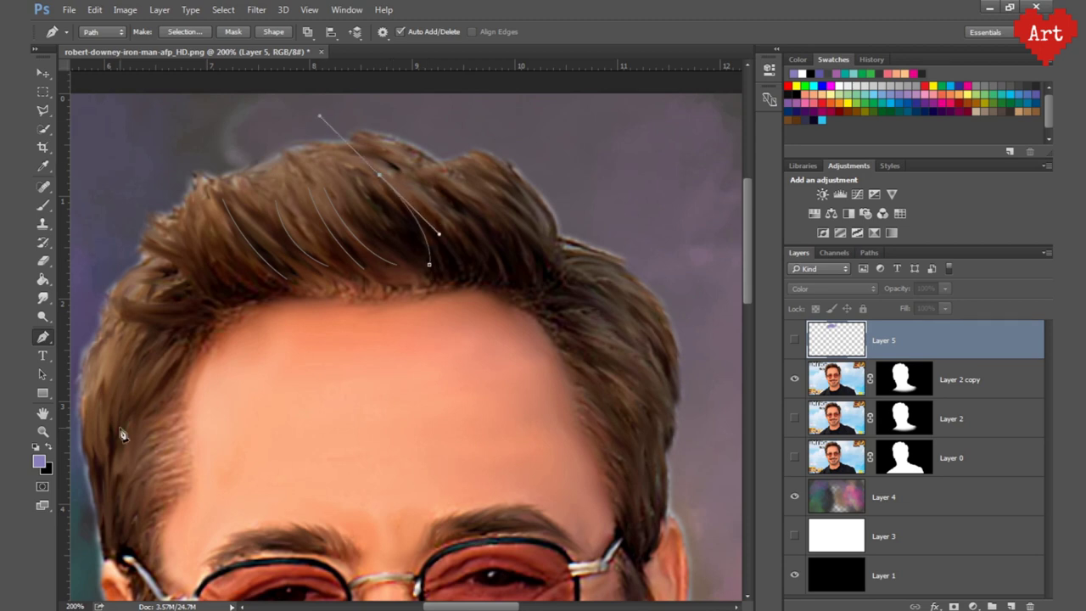
key("Return")
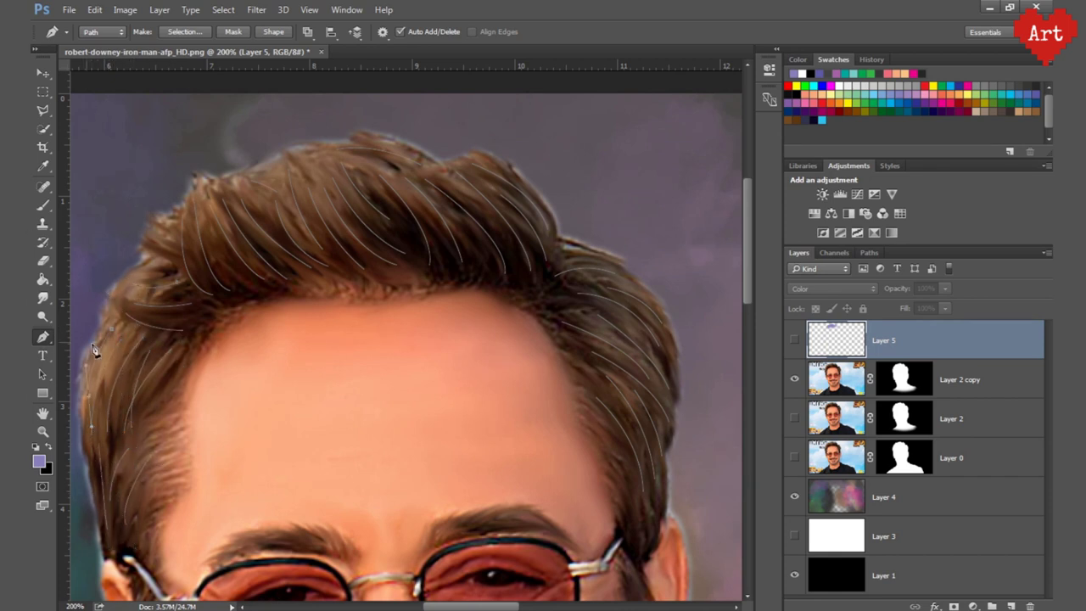
Set up a tiny brush at 100% opacity for stroking the hair paths.
key("ctrl+1")
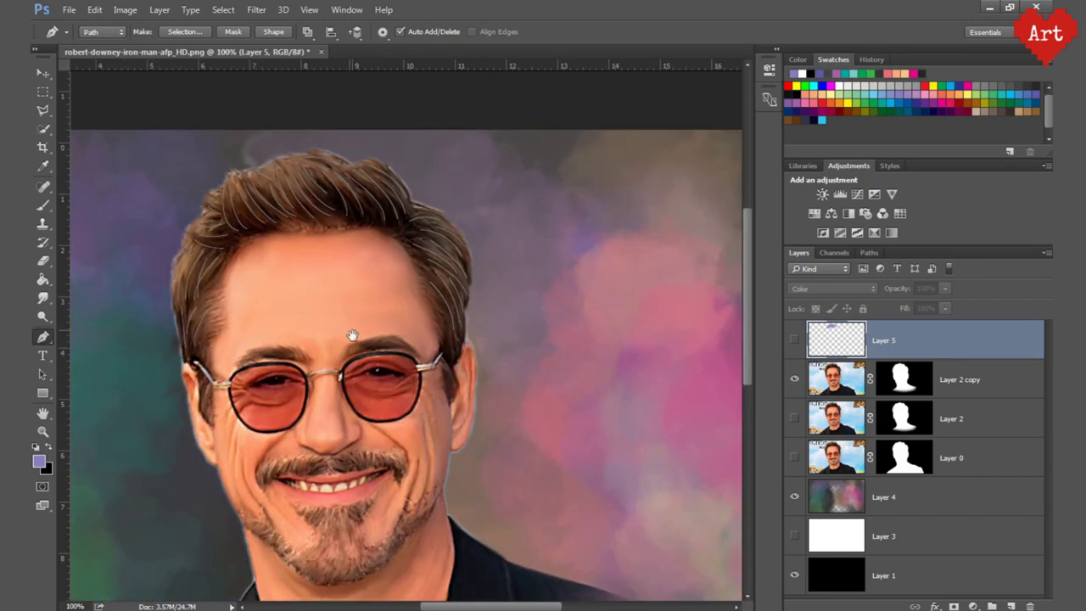
left_click(869, 252)
left_click(44, 204)
left_click(88, 31)
left_click(307, 32)
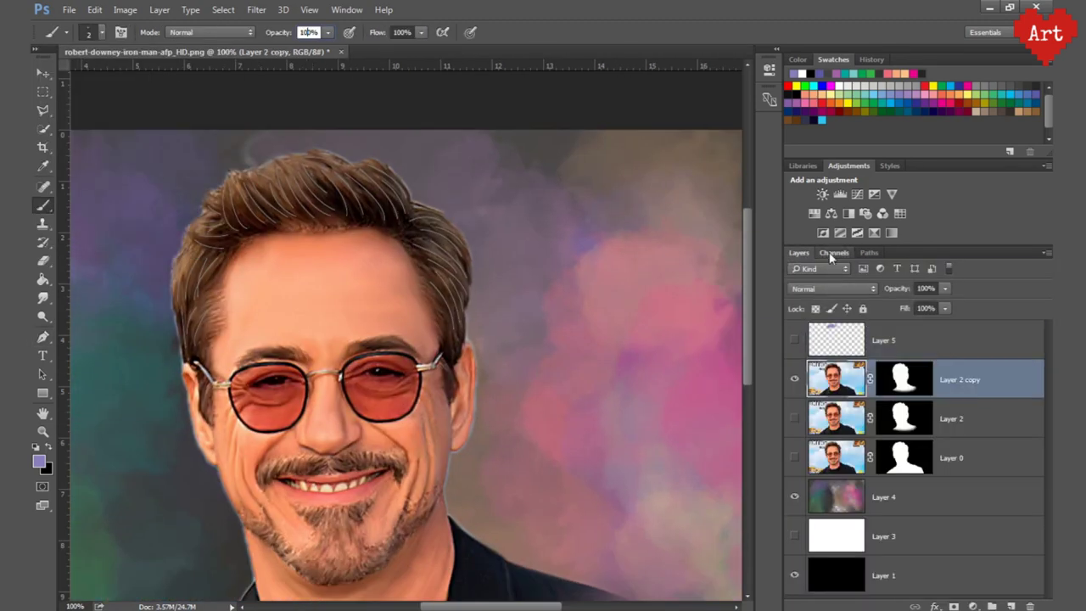
Stroke the hair paths in white on Layer 2 copy, undo, then redo it.
left_click(36, 447)
key("x")
key("Return")
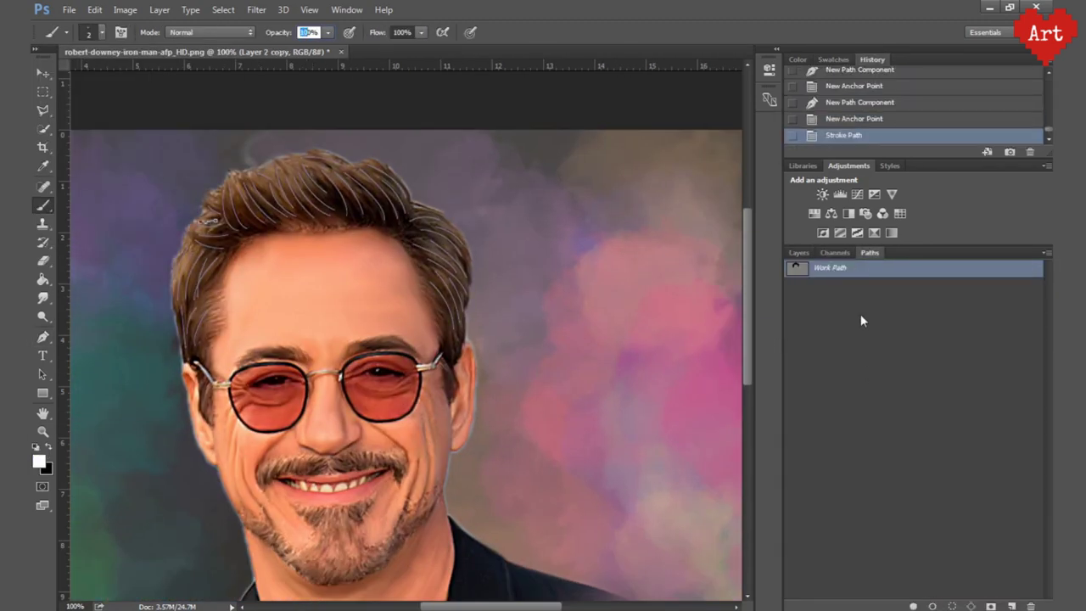
key("ctrl+z")
left_click(799, 252)
key("a")
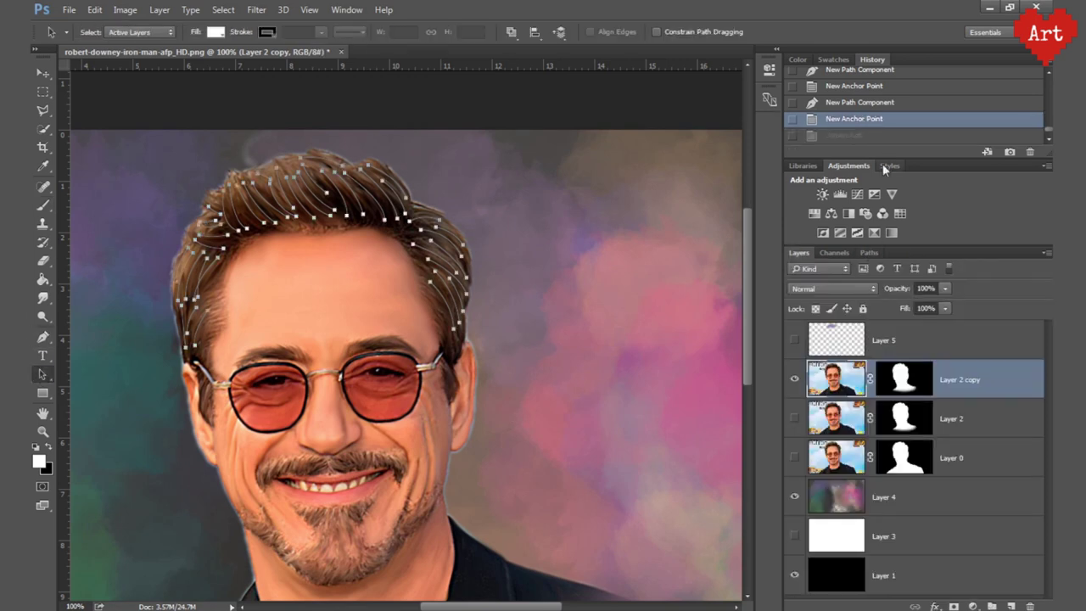
left_click(870, 252)
key("ctrl+shift+z")
Adjust the hair path selection and undo the white stroke on Layer 2 copy.
left_click(799, 252)
key("m")
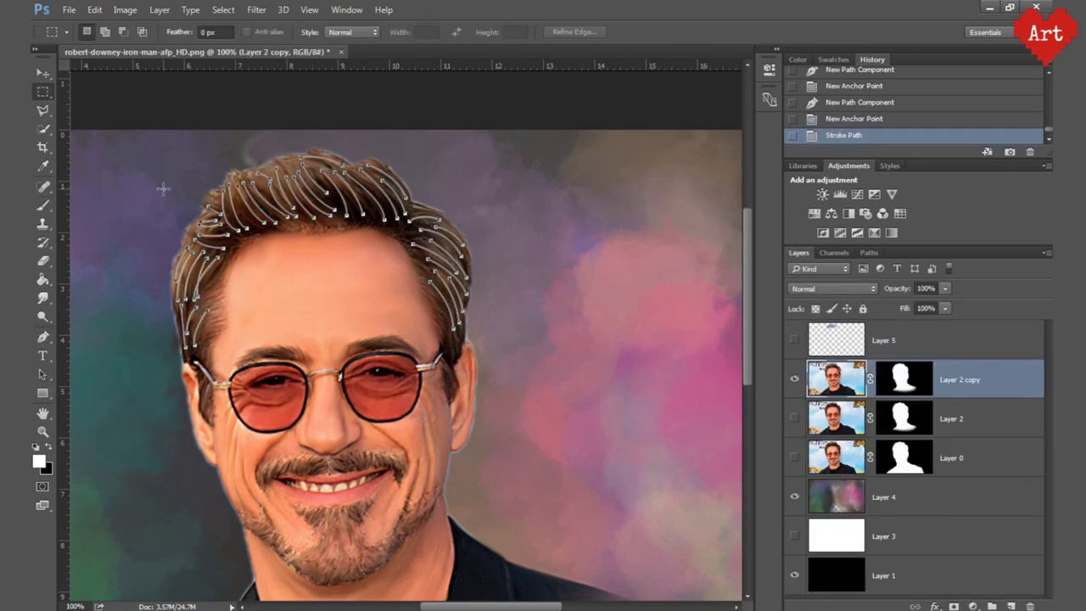
left_click(868, 252)
key("a")
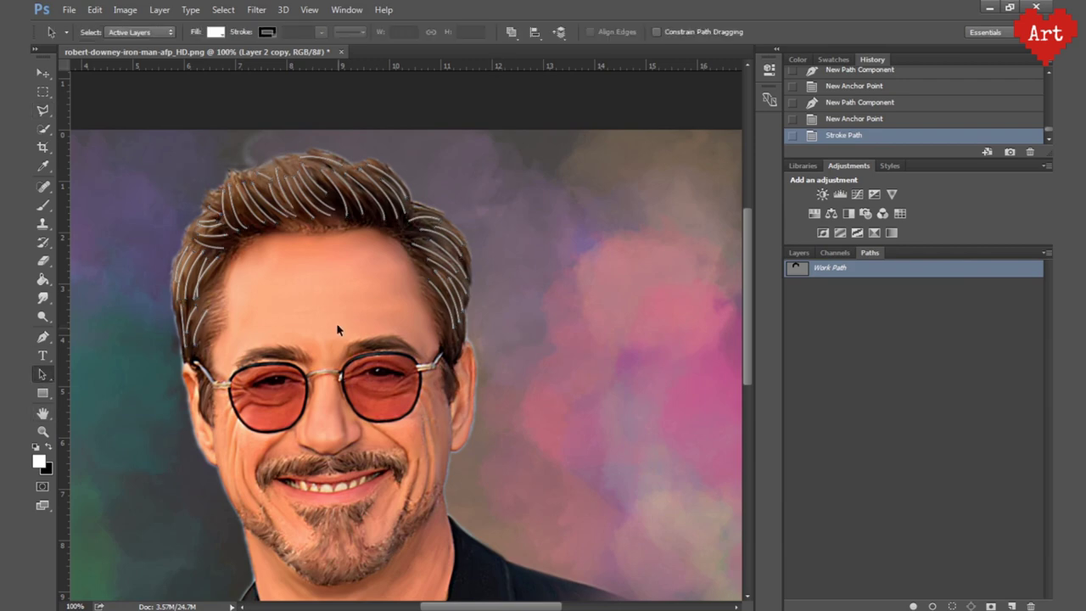
left_click_drag(336, 323, 326, 316)
left_click(798, 252)
key("ctrl+minus")
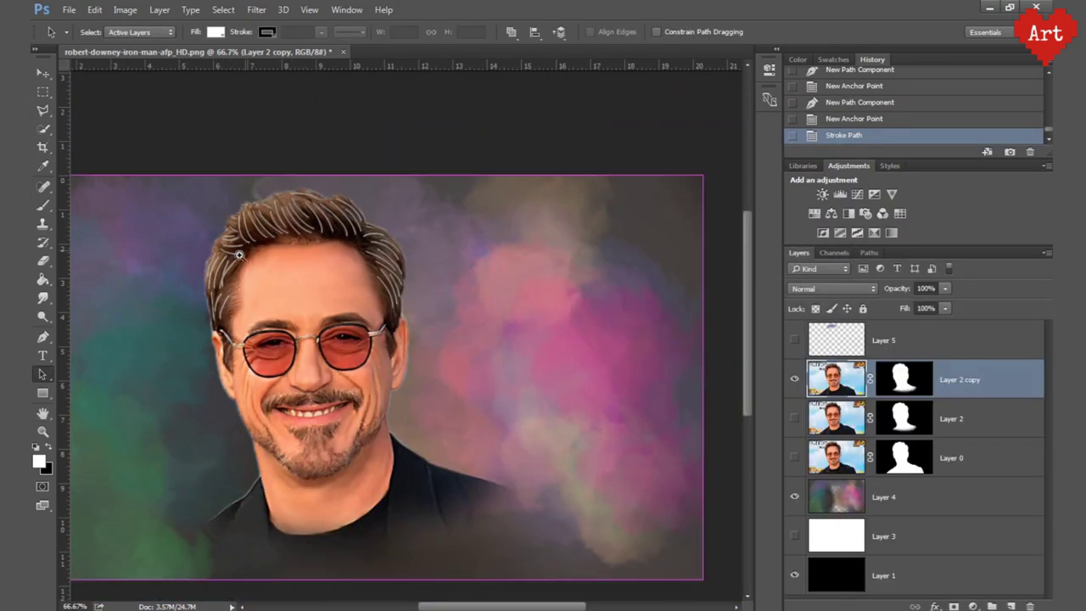
left_click(882, 340)
left_click(795, 341)
left_click(836, 253)
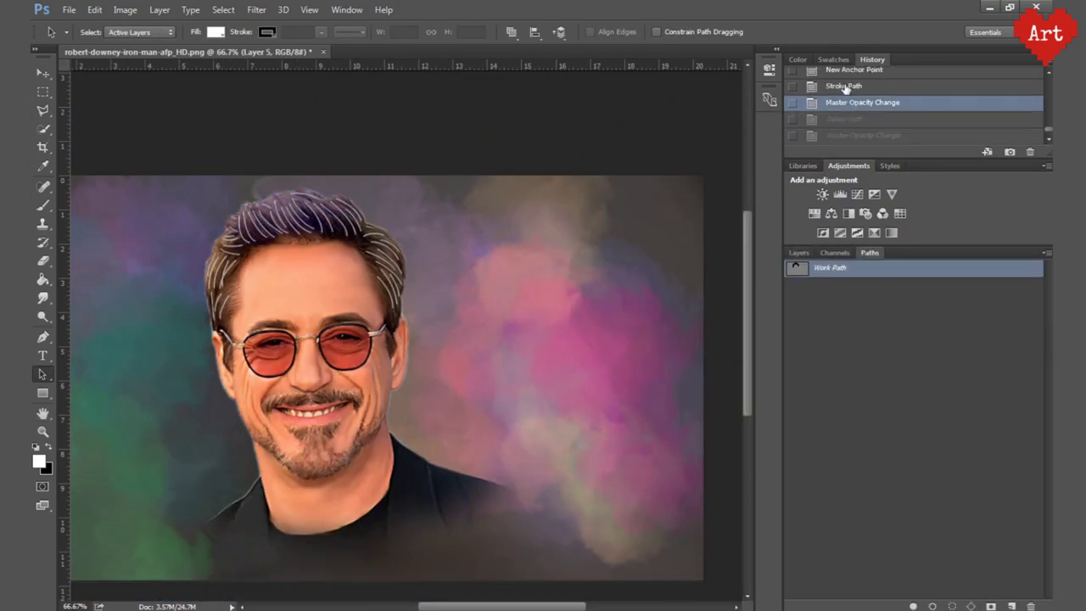
key("ctrl+alt+z")
key("ctrl+alt+z")
key("ctrl+alt+z")
Stroke the hair paths as thin white strands on a new empty Layer 6.
key("F7")
key("ctrl+shift+alt+n")
left_click(869, 252)
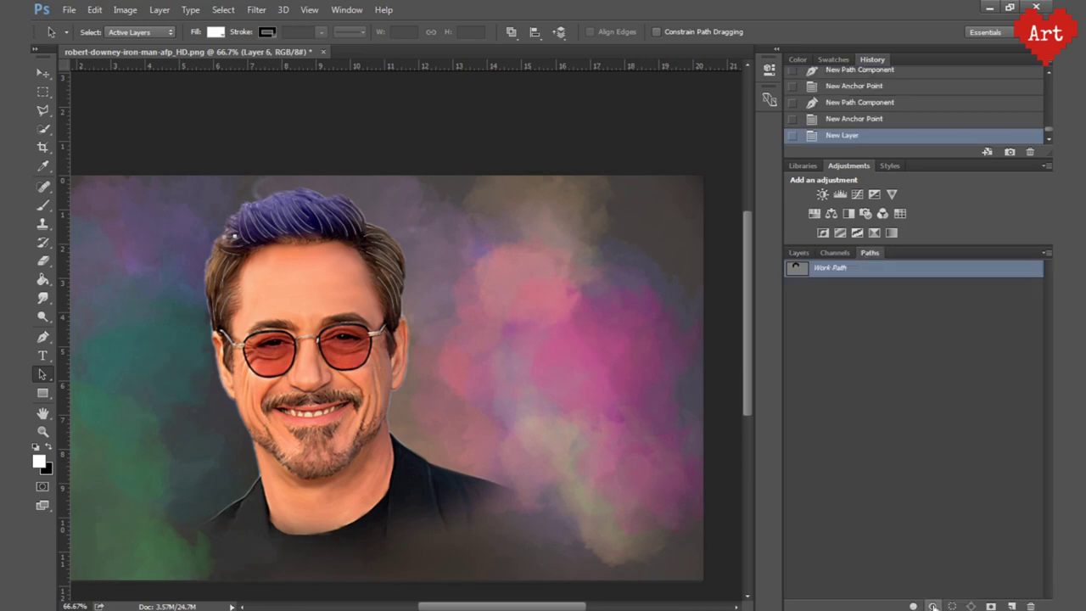
key("b")
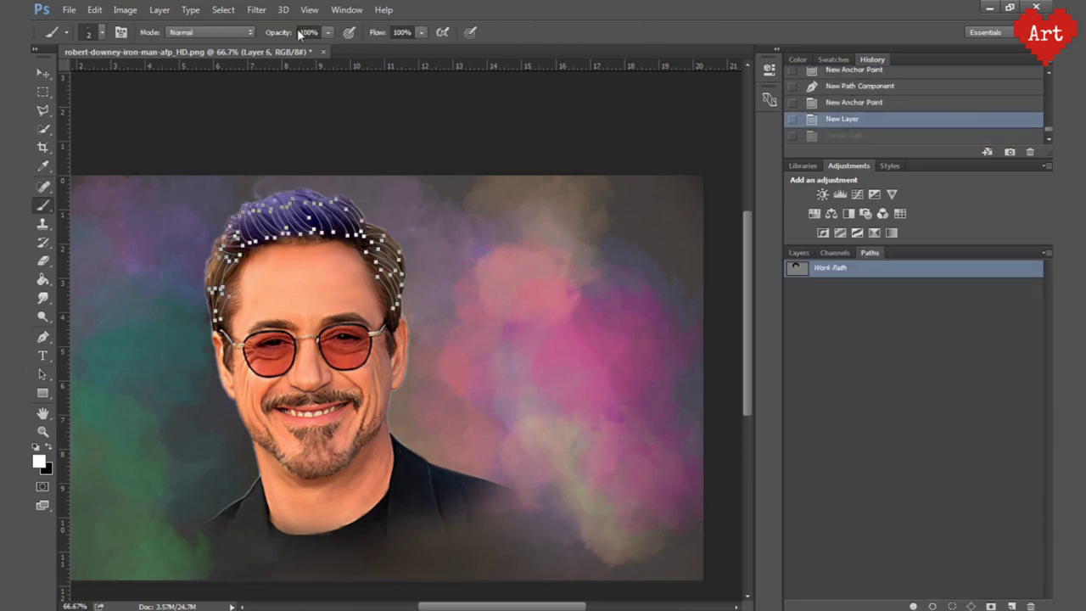
key("Return")
Adjust the purple hair Layer 5's opacity and switch between Layers 5 and 6.
key("F7")
key("a")
key("alt+bracketleft")
key("ctrl+plus")
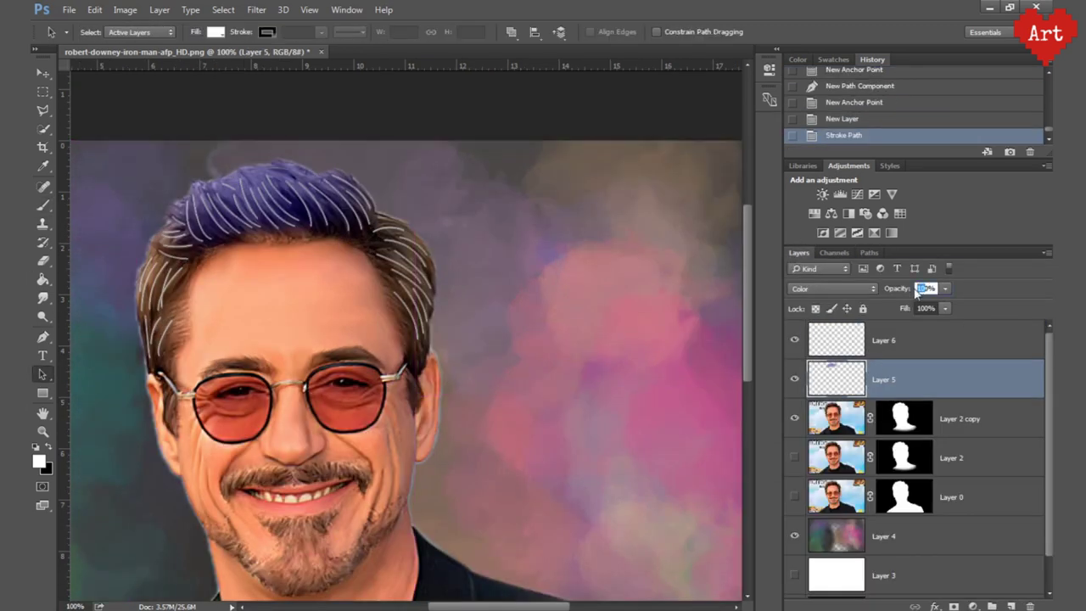
left_click_drag(945, 289, 976, 309)
left_click(922, 340)
left_click(922, 365)
key("ctrl+minus")
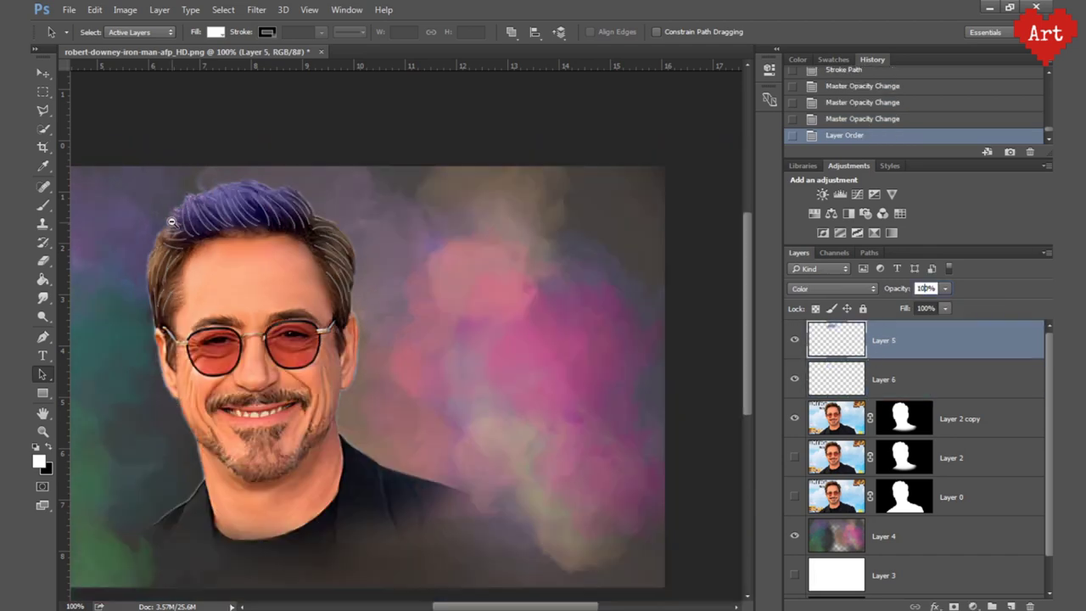
Hide the purple hair Layer 5, deselect, and set Layer 6 opacity to 30%.
left_click(922, 340)
left_click(870, 252)
key("ctrl+d")
key("F7")
key("ctrl+plus")
key("ctrl+plus")
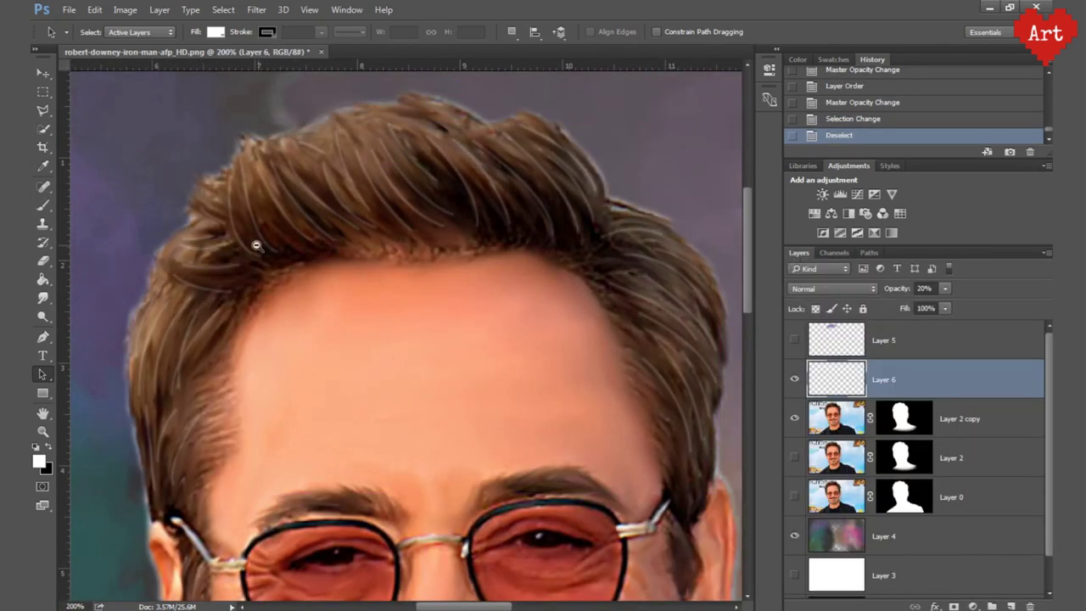
key("ctrl+minus")
key("3")
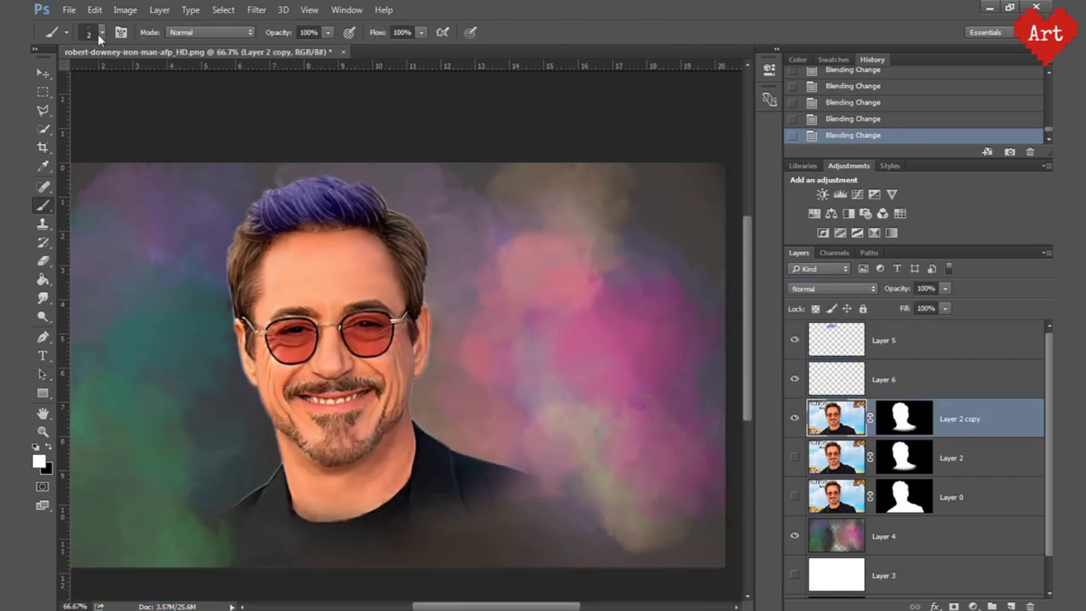
Repaint a softer forehead highlight with the brush at 30% opacity.
left_click(99, 32)
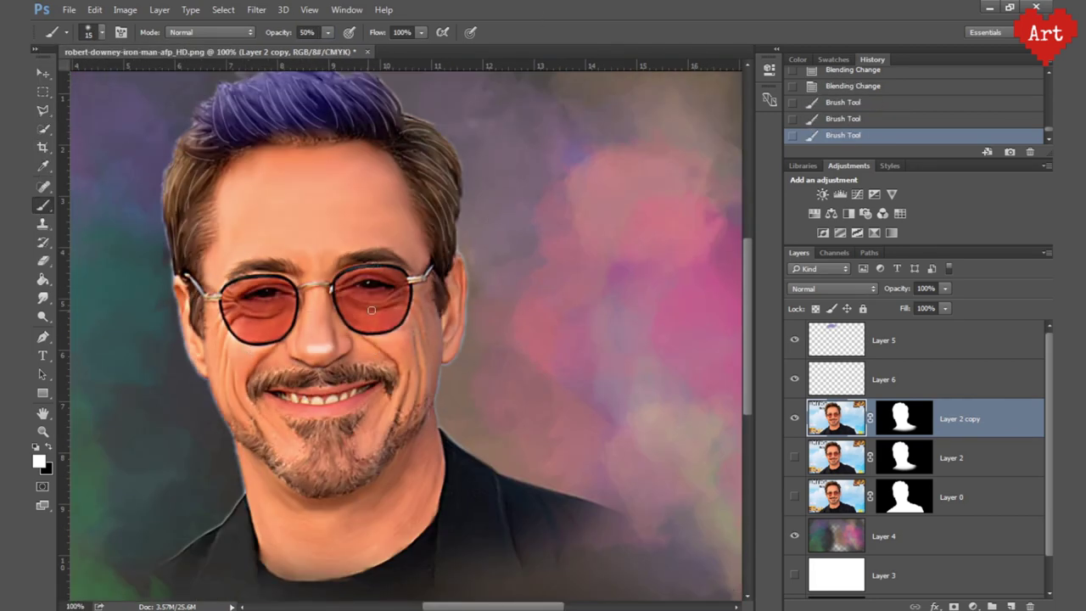
key("ctrl+z")
key("3")
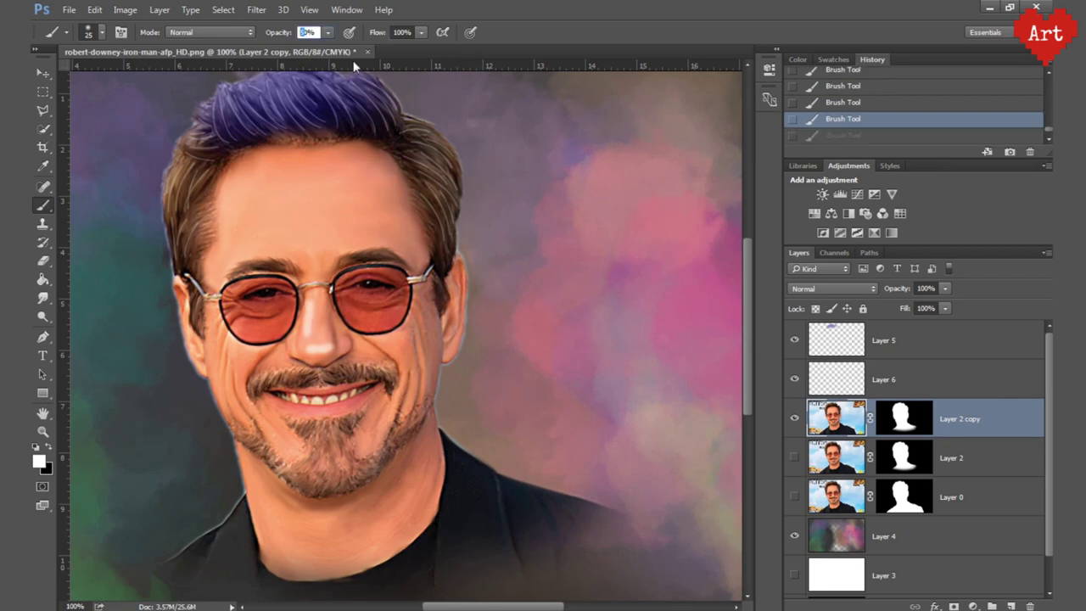
left_click_drag(377, 168, 396, 226)
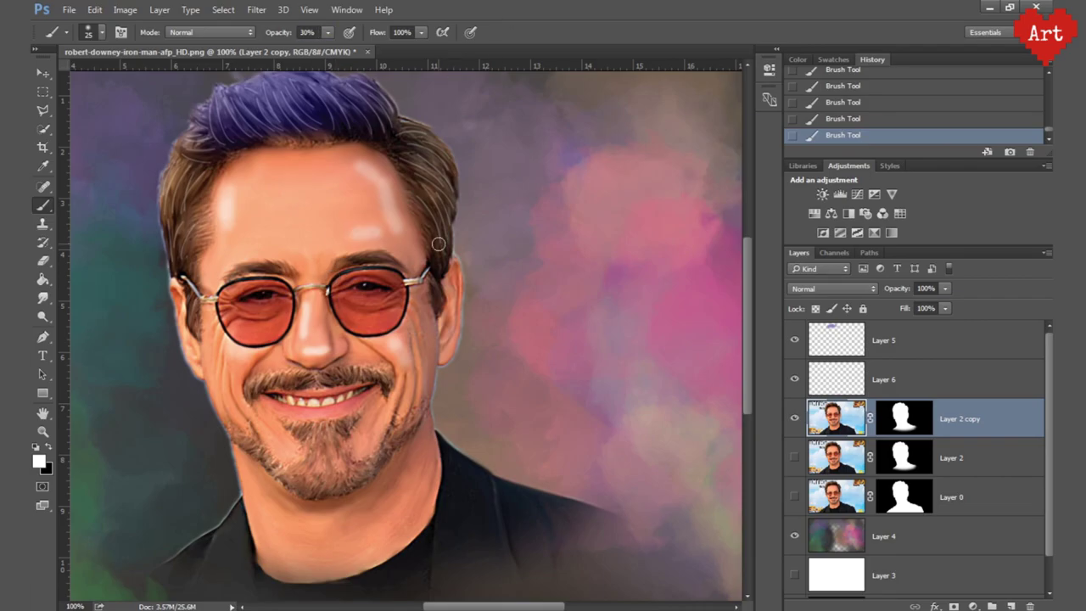
Review the whole portrait and move up to Layer 6 for painting.
key("ctrl+minus")
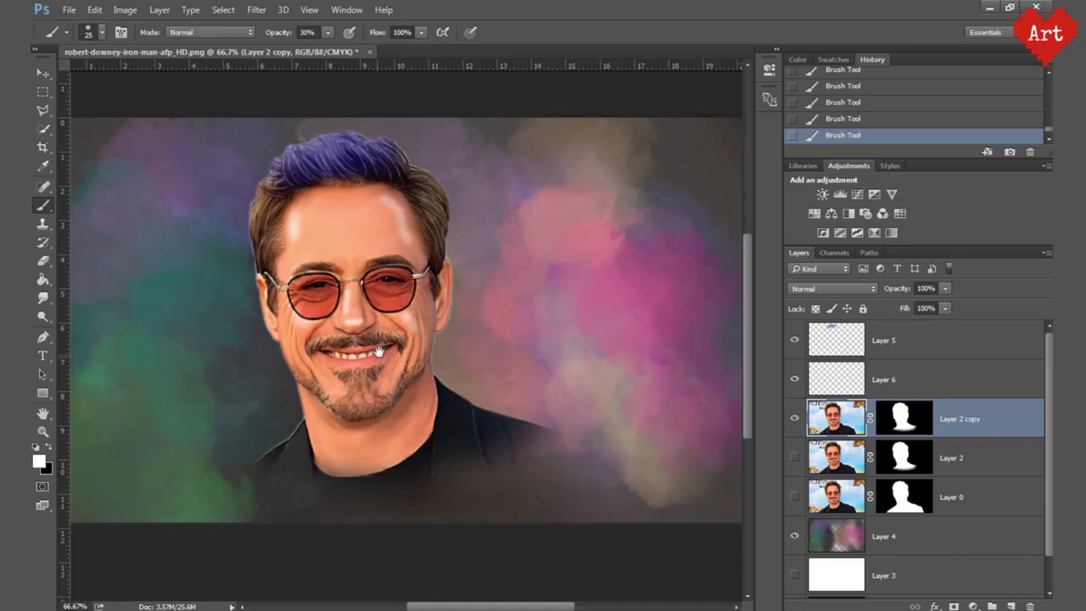
scroll(314, 297, "up", 7)
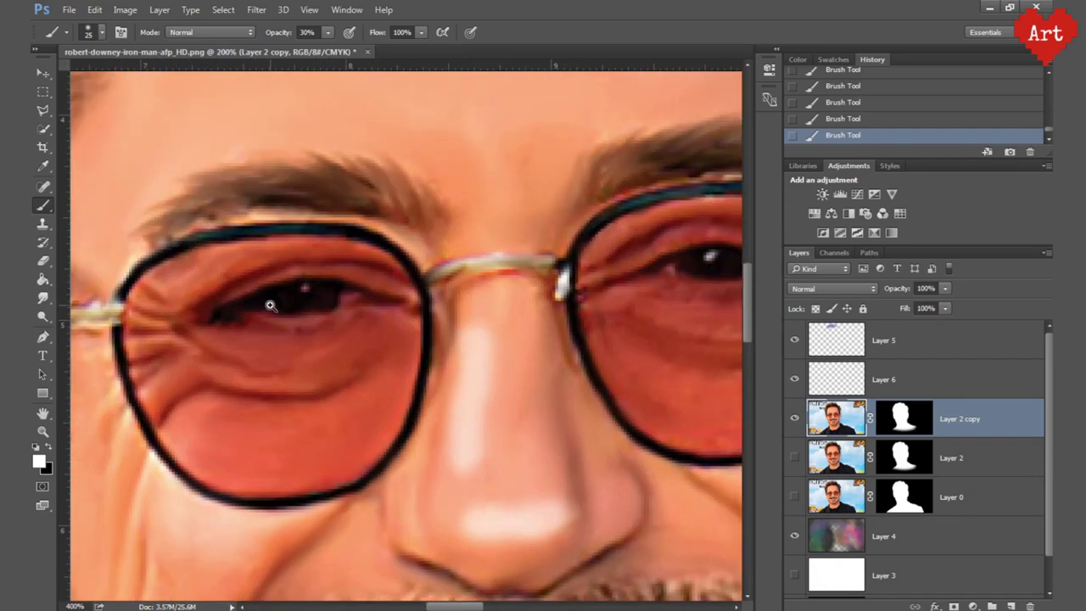
scroll(400, 310, "down", 5)
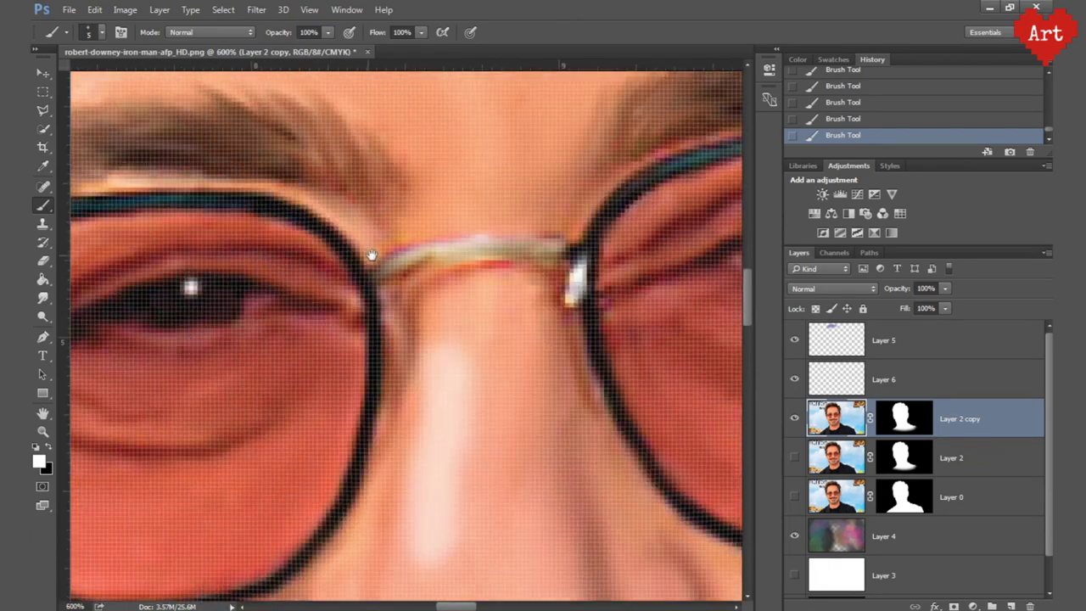
scroll(382, 306, "up", 5)
key("alt+bracketright")
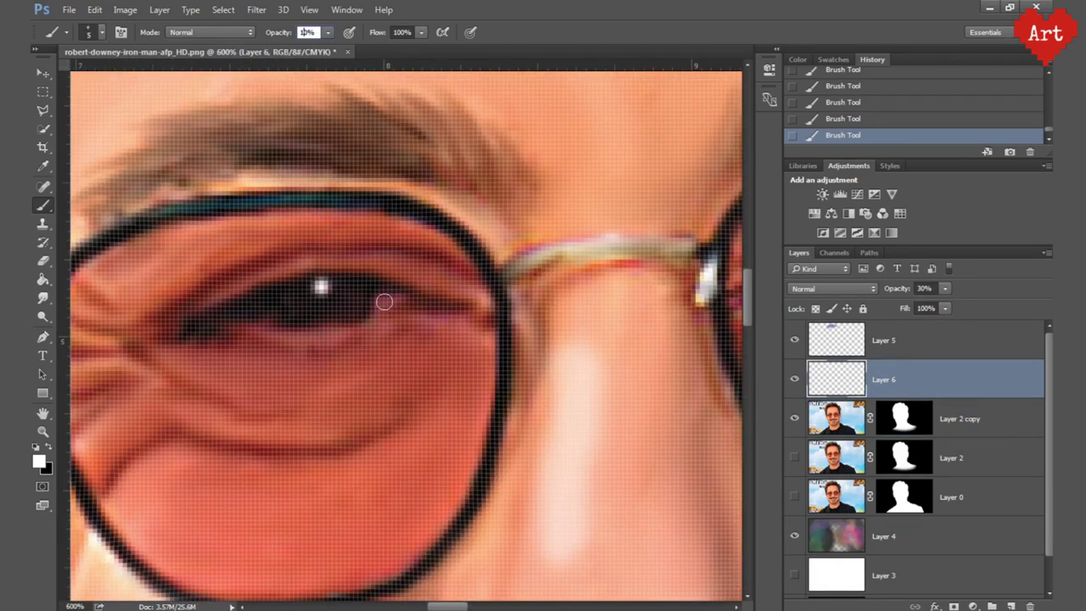
scroll(250, 311, "down", 2)
scroll(339, 339, "down", 2)
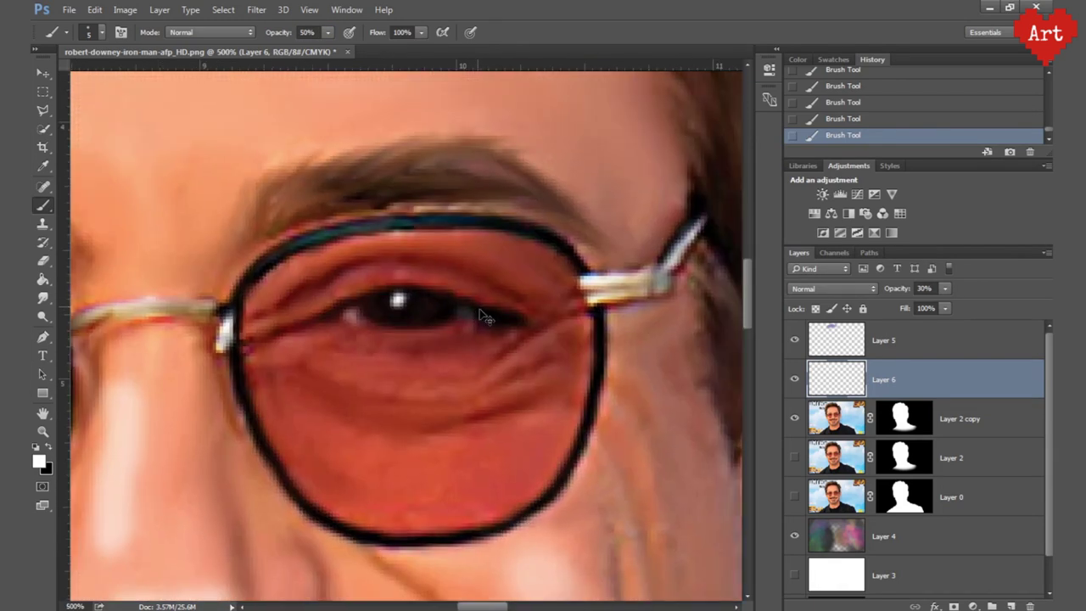
scroll(443, 371, "down", 2)
scroll(347, 310, "up", 3)
scroll(332, 310, "up", 2)
Pick a soft orange foreground colour and paint it across the iris on Layer 6.
left_click(38, 461)
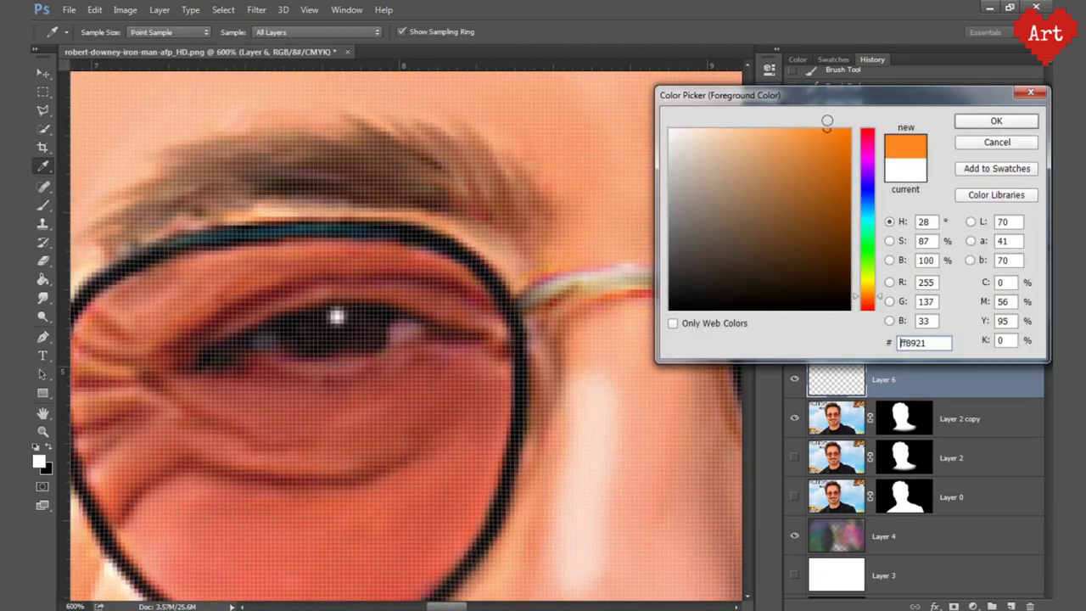
left_click(855, 149)
left_click_drag(855, 150, 805, 139)
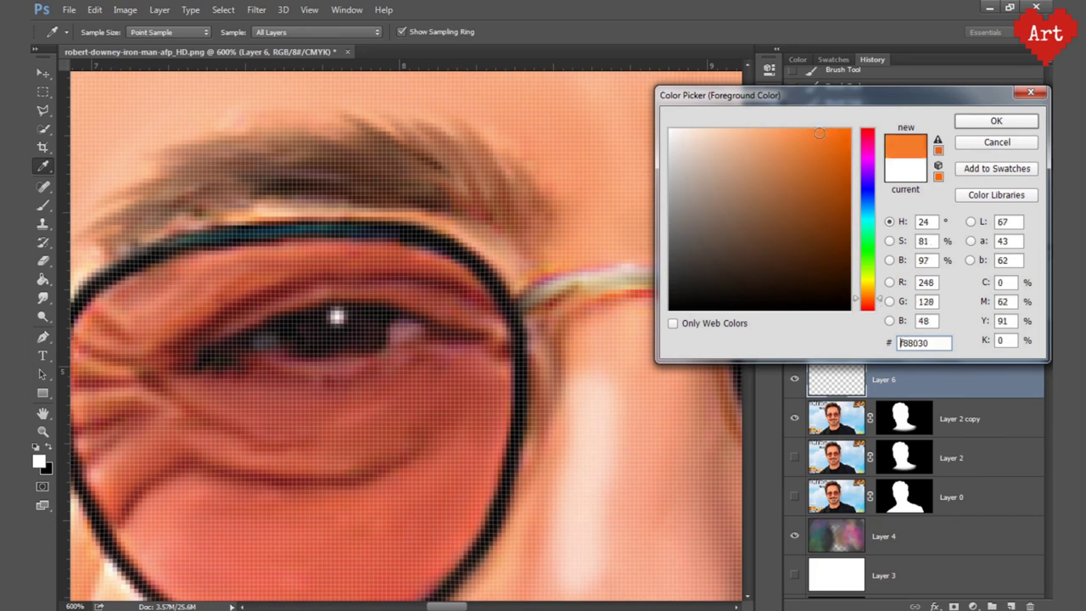
left_click(958, 124)
key("b")
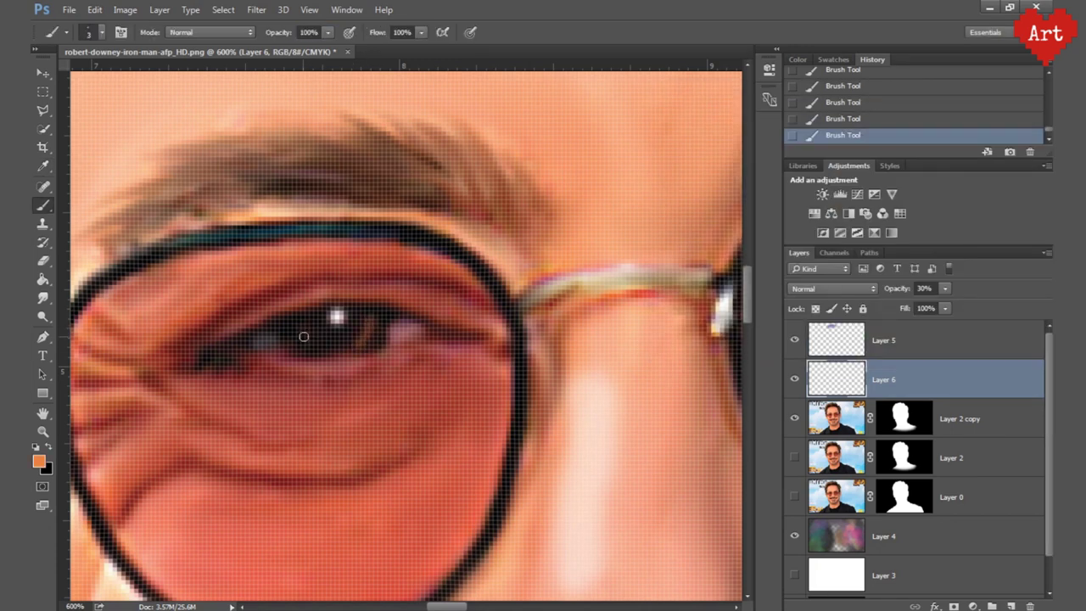
left_click_drag(303, 337, 352, 343)
Paint orange strokes on both irises on a new Layer 7.
key("ctrl+shift+alt+n")
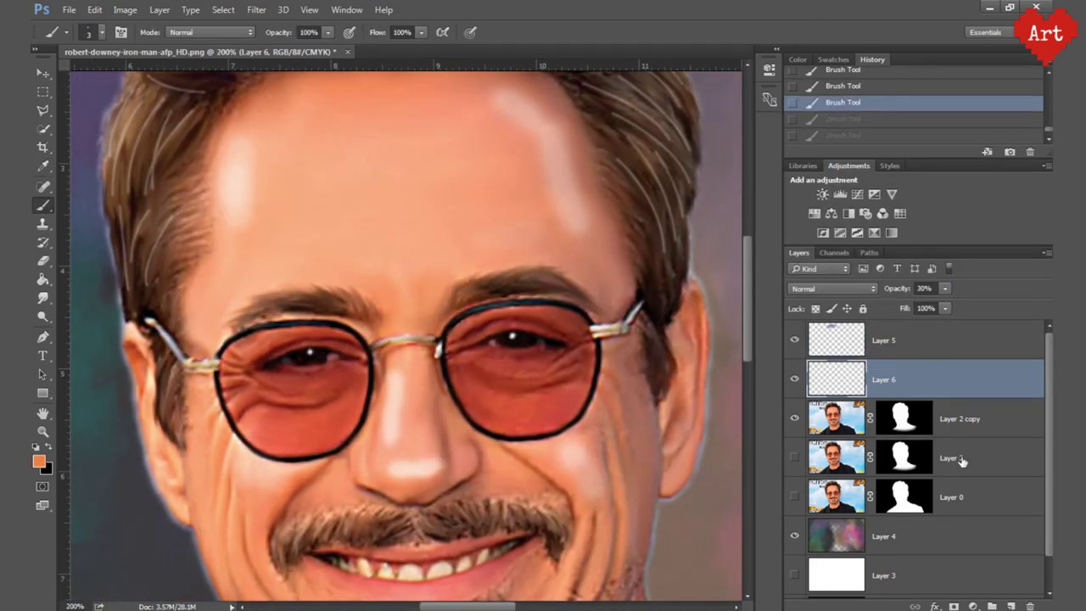
mouse_move(285, 341)
left_mouse_down()
mouse_move(299, 358)
mouse_move(357, 343)
left_mouse_up()
key("ctrl+minus")
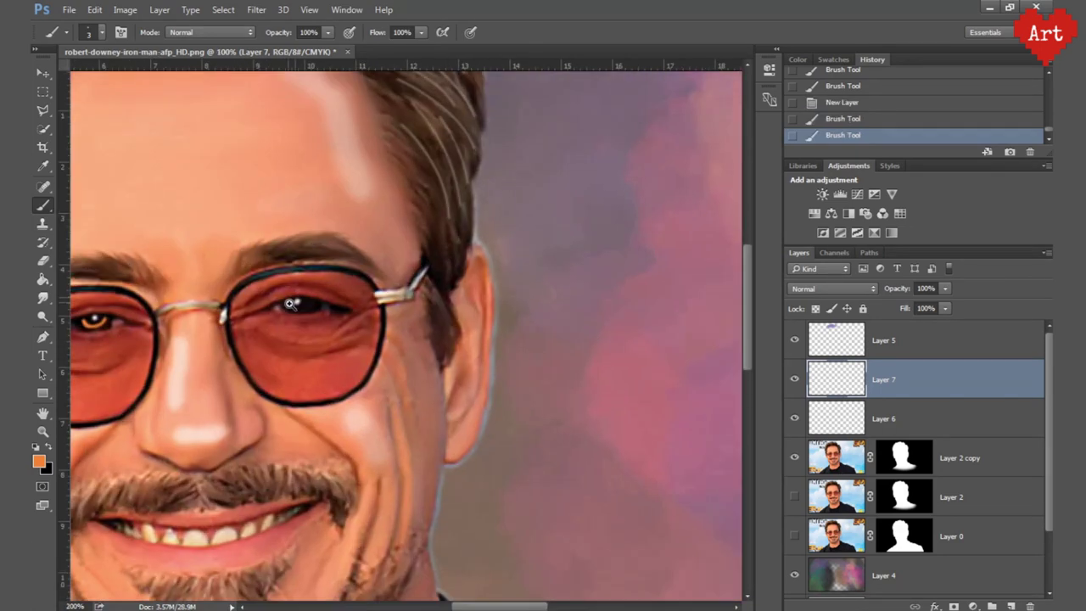
key("ctrl+plus")
left_click_drag(272, 327, 347, 323)
key("ctrl+minus")
key("ctrl+0")
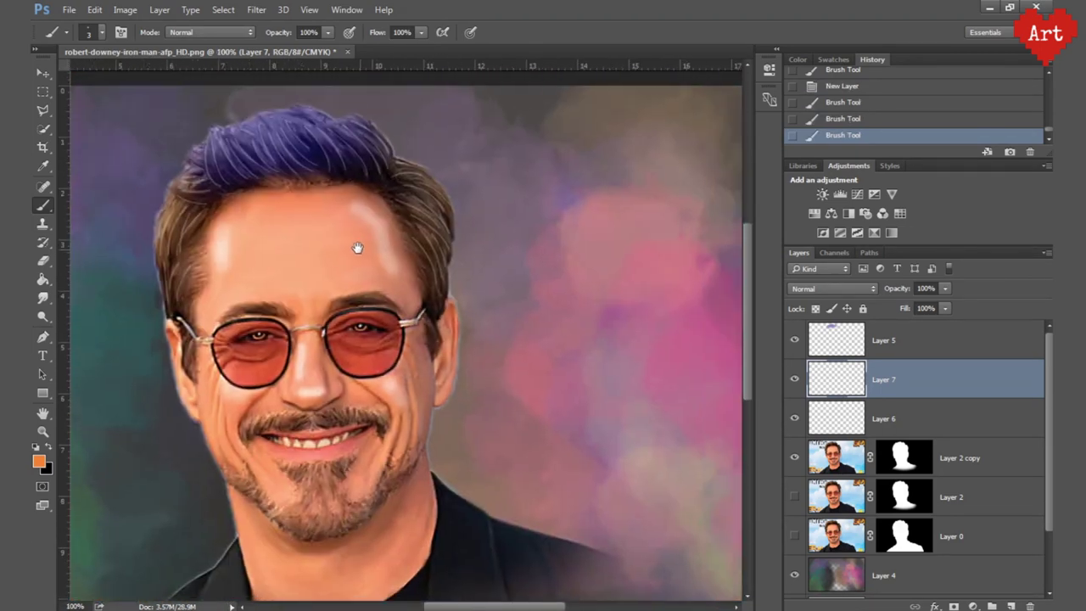
key("ctrl+minus")
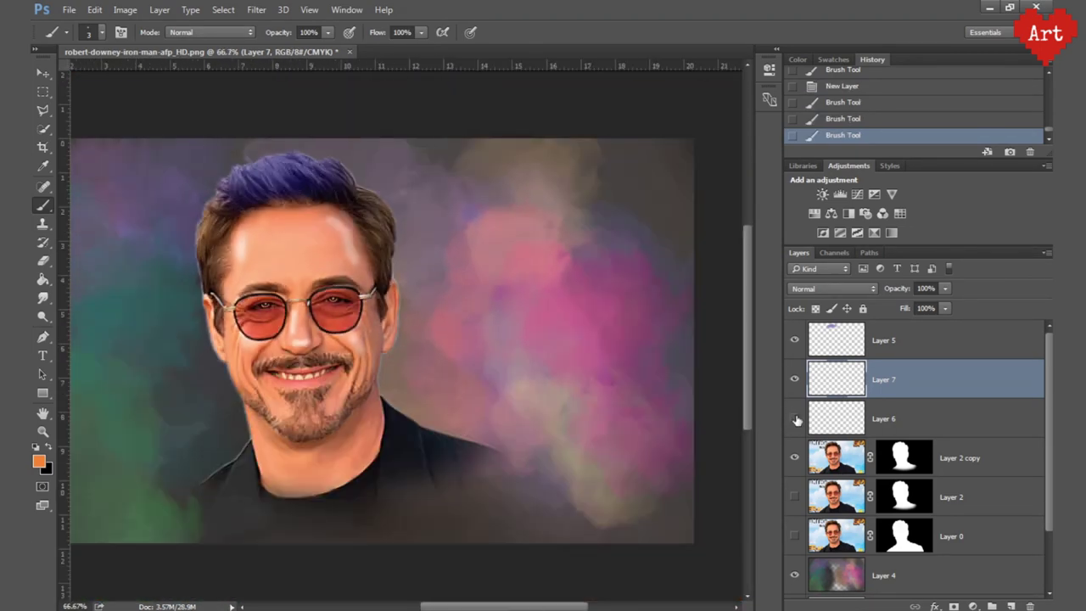
Reselect the purple hair Layer 5, enlarge the brush, and sample a pink from the image.
left_click(796, 419)
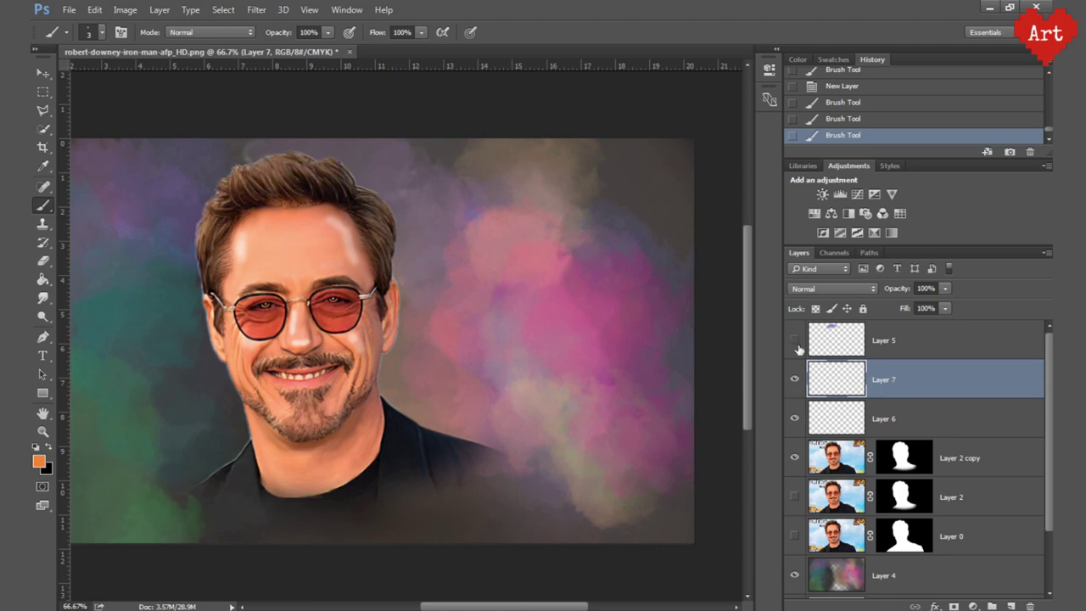
left_click(921, 344)
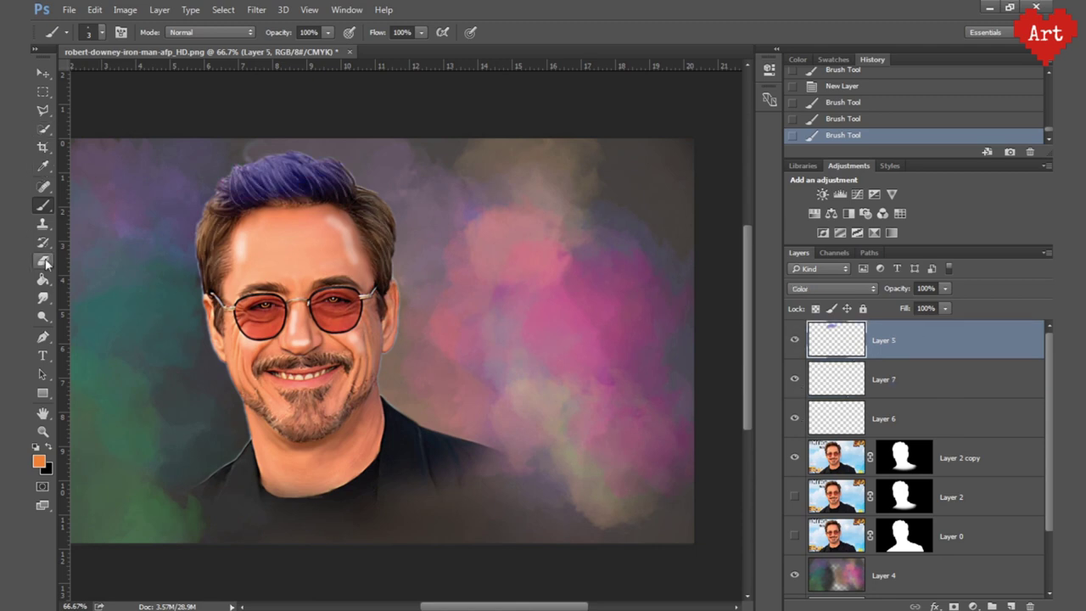
left_click(101, 32)
double_click(82, 136)
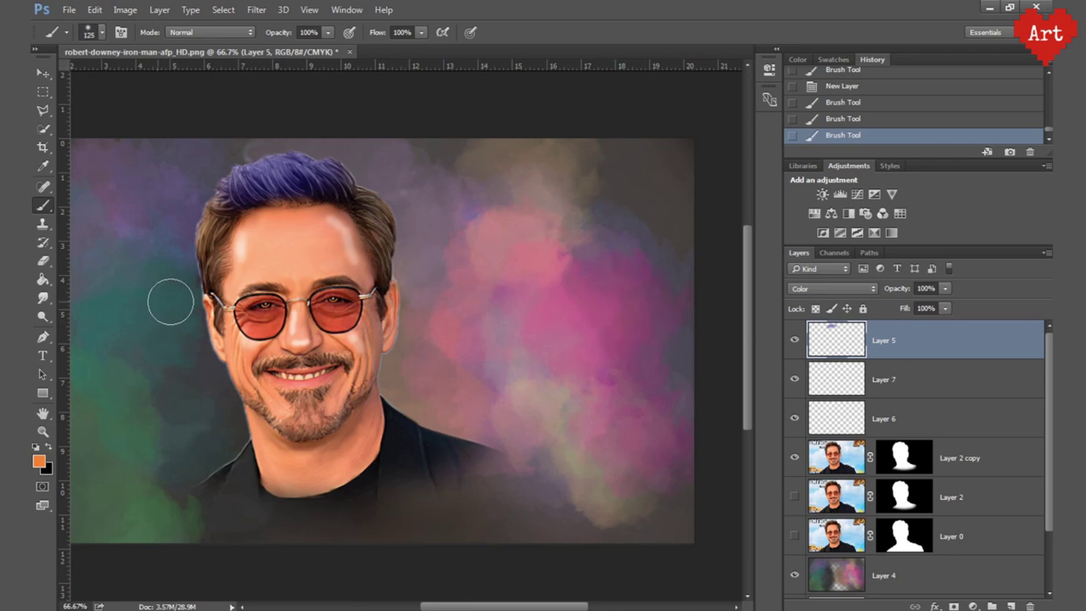
key("i")
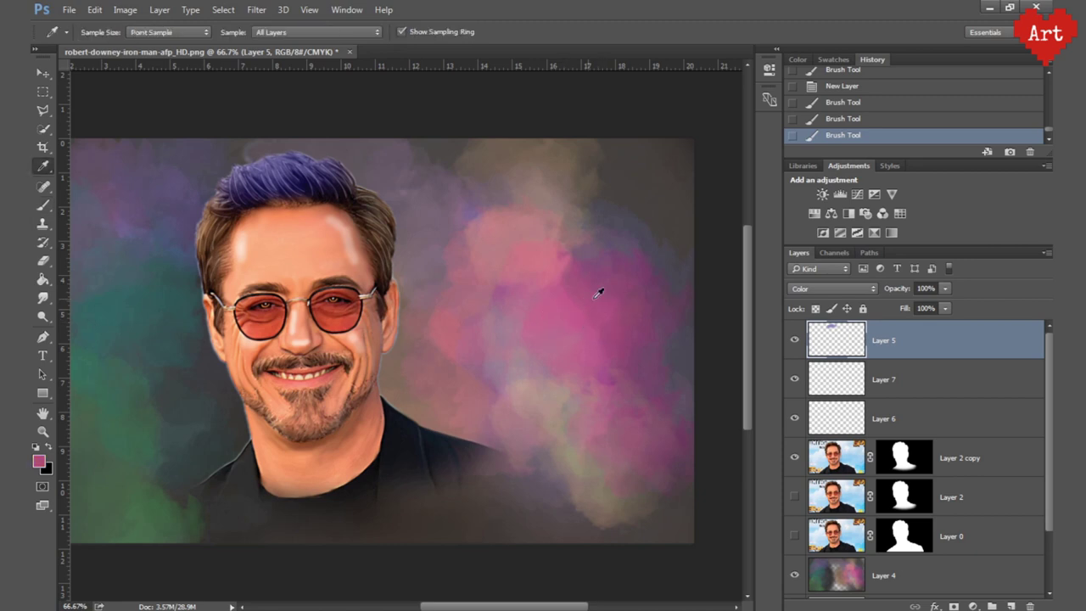
left_click(45, 205)
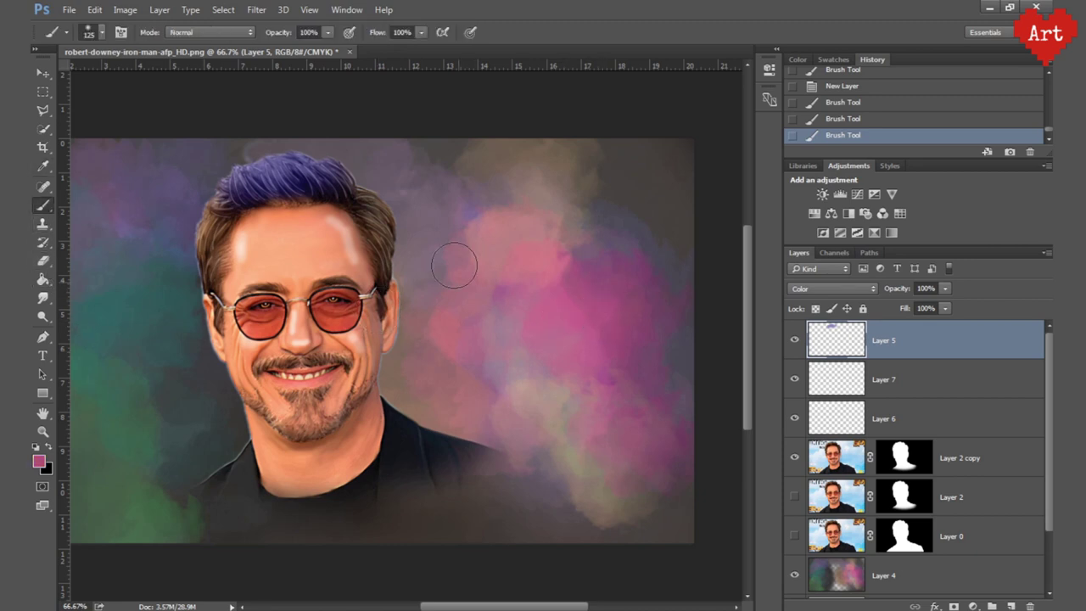
Paint pink on the right side of the hair within the figure mask selection.
left_click_drag(394, 211, 424, 266)
key("ctrl+z")
left_click(922, 458)
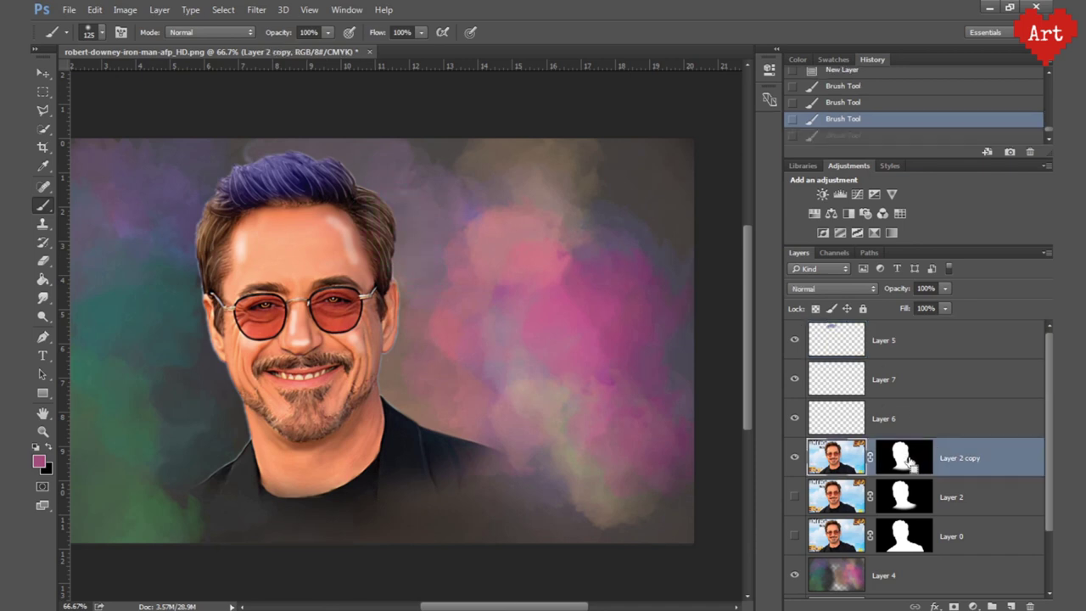
left_click(910, 461, "ctrl")
left_click(887, 343)
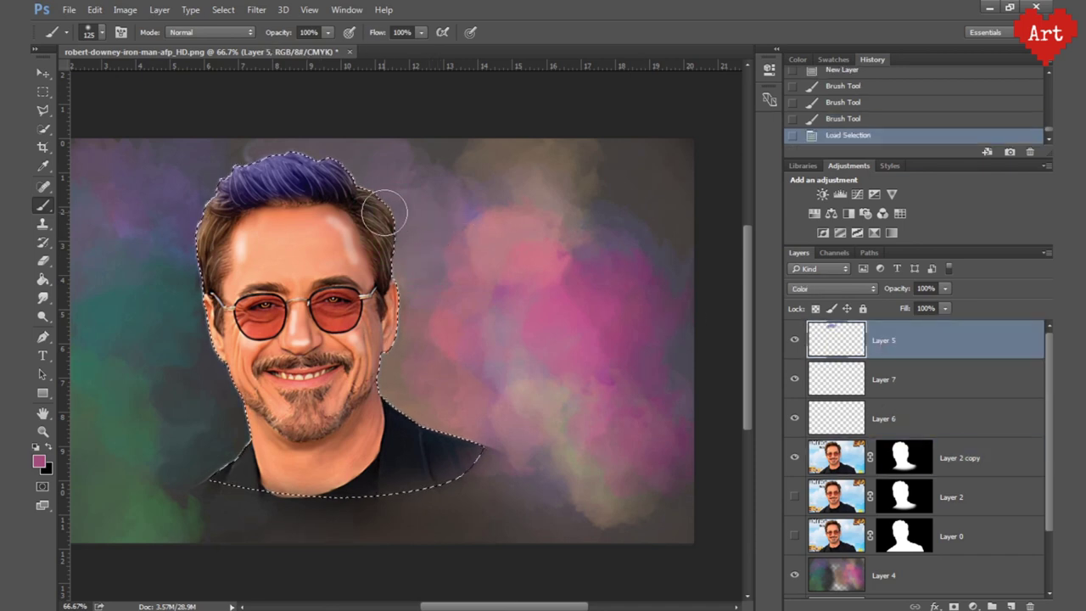
left_click_drag(384, 212, 399, 242)
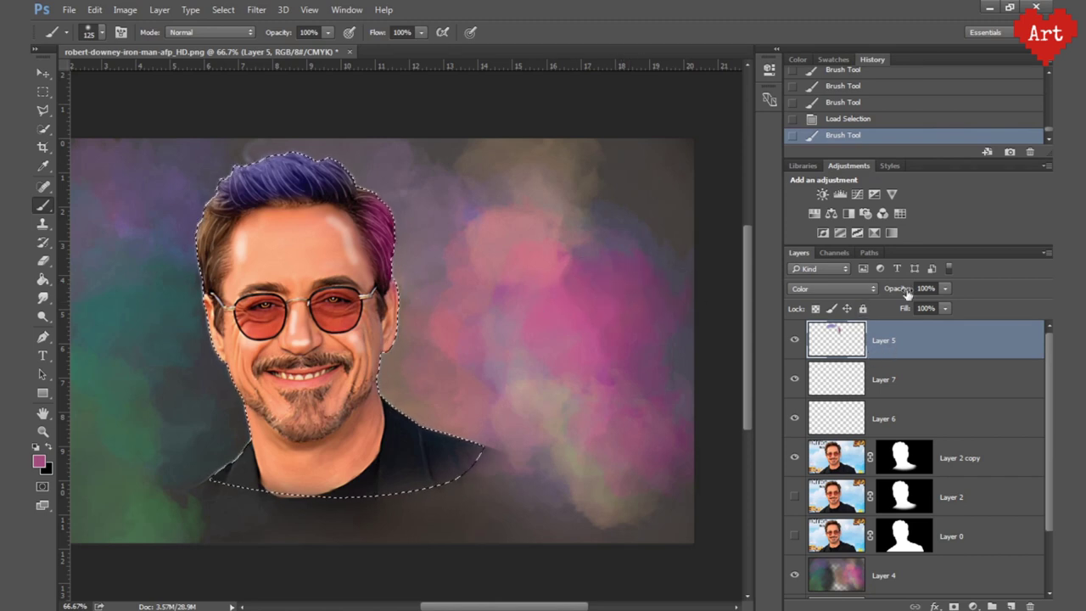
Set Layer 5 opacity to 90% and paint teal green on the left hair.
left_click_drag(908, 293, 899, 293)
left_click(181, 229, "alt")
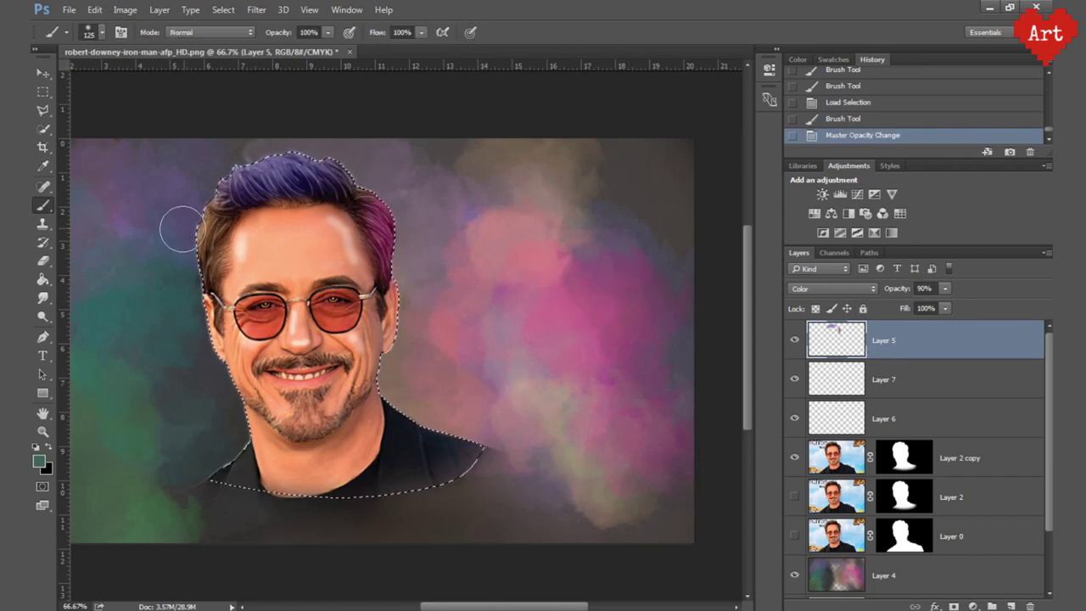
left_click_drag(181, 229, 212, 182)
key("e")
left_click_drag(606, 213, 713, 196)
Clean up stray green at the hair edge, deselect, and choose a new pink colour.
key("i")
key("b")
left_click_drag(255, 170, 486, 84)
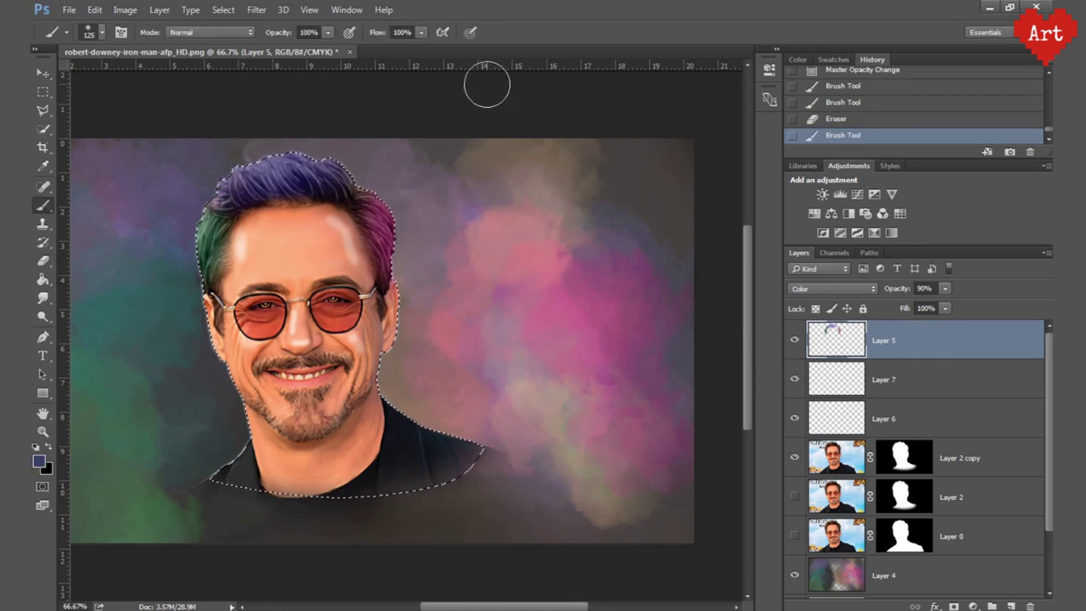
key("ctrl+d")
left_click(38, 461)
left_click(866, 141)
left_click(993, 118)
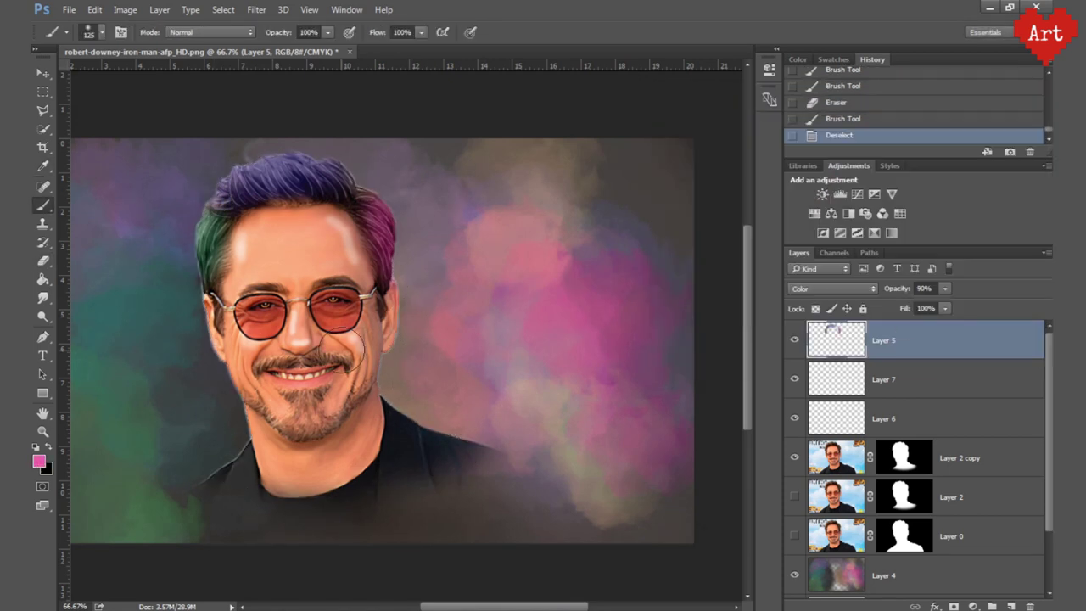
Load the figure mask as a selection, sample a pink, and paint blush over both cheeks.
left_click(902, 458, "ctrl")
left_click(331, 318, "ctrl")
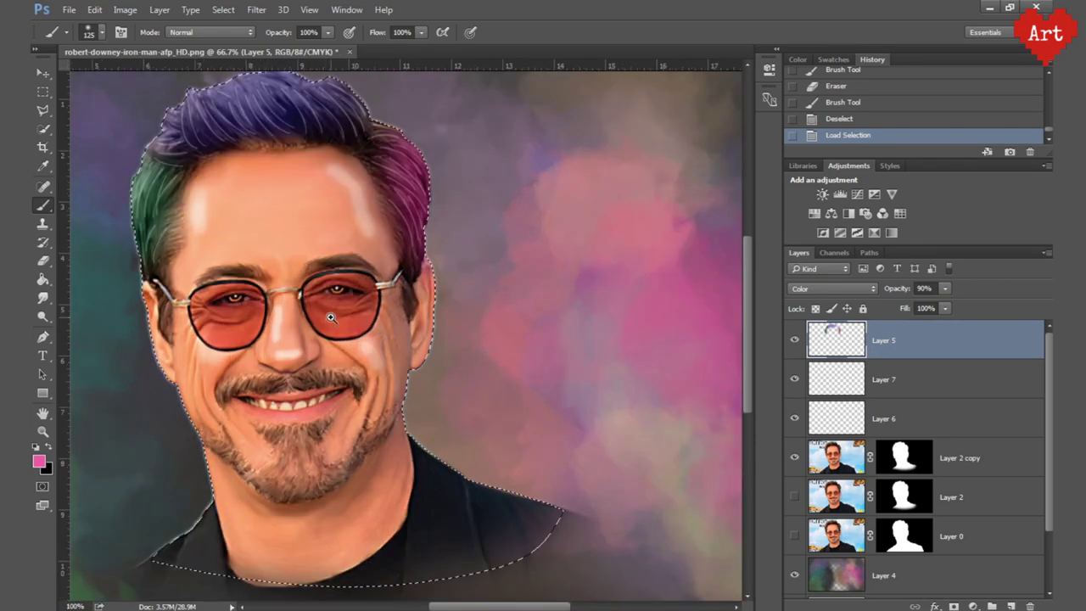
left_click_drag(437, 221, 408, 373)
key("i")
left_click(38, 461)
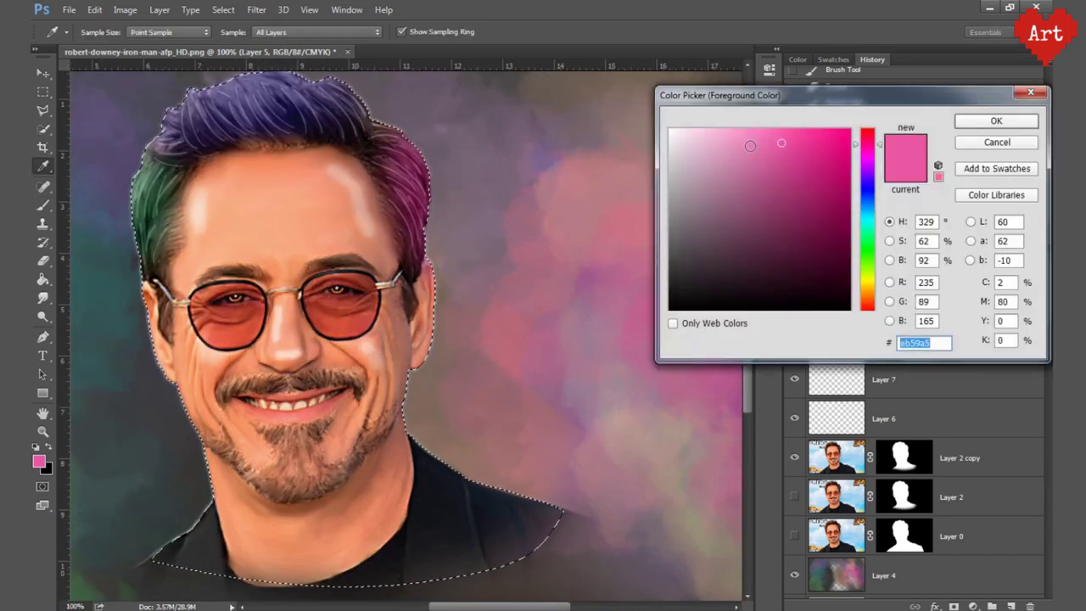
key("Return")
left_click_drag(365, 322, 399, 374)
left_click_drag(170, 340, 195, 408)
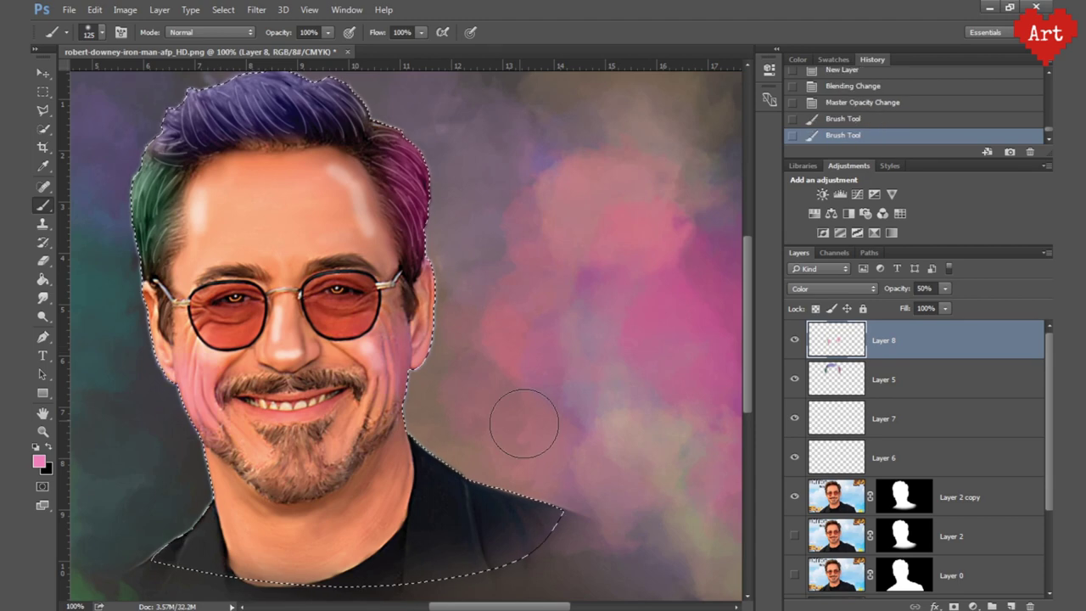
Undo the last blush stroke, set the blush layer to 30% opacity, and deselect.
key("ctrl+z")
key("3")
key("ctrl+d")
key("ctrl+minus")
left_click_drag(223, 365, 247, 366)
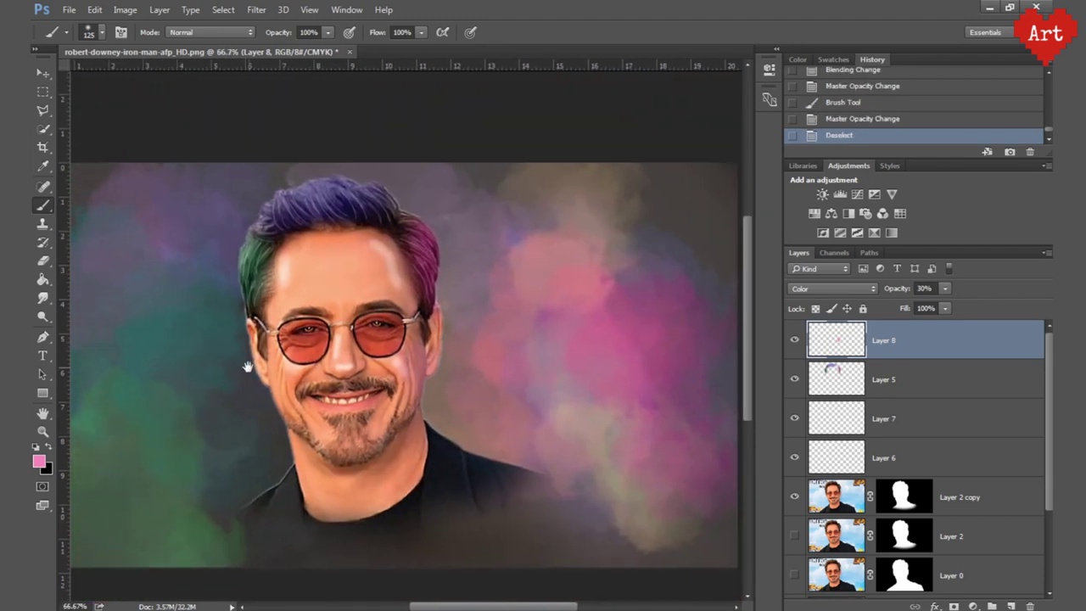
left_click(338, 424, "ctrl")
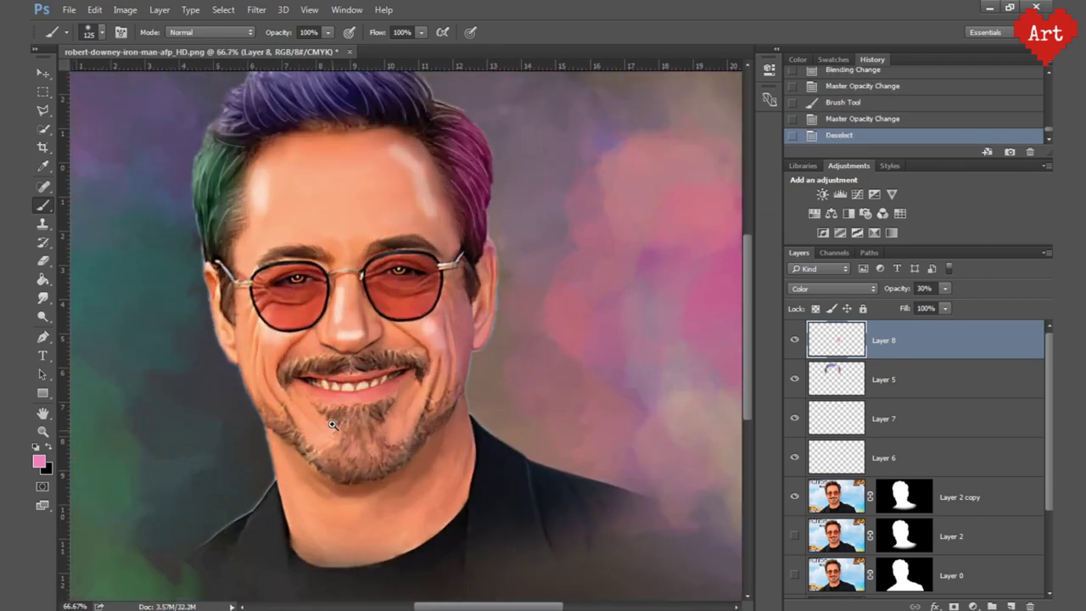
left_click(373, 384, "ctrl")
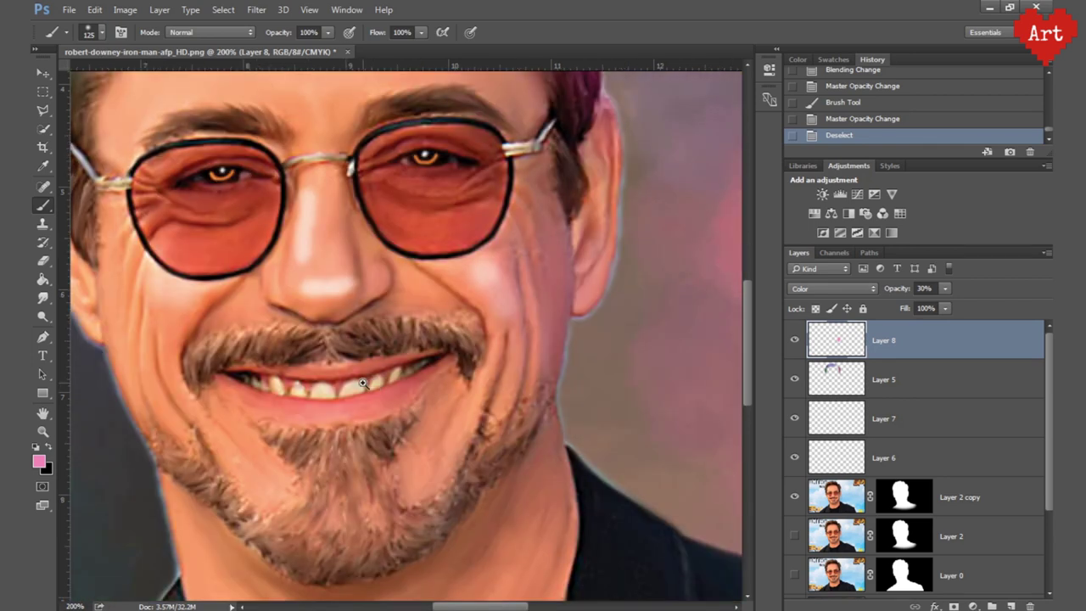
With Layer 2 copy active, outline the moustache using the Polygonal Lasso.
left_click(849, 500)
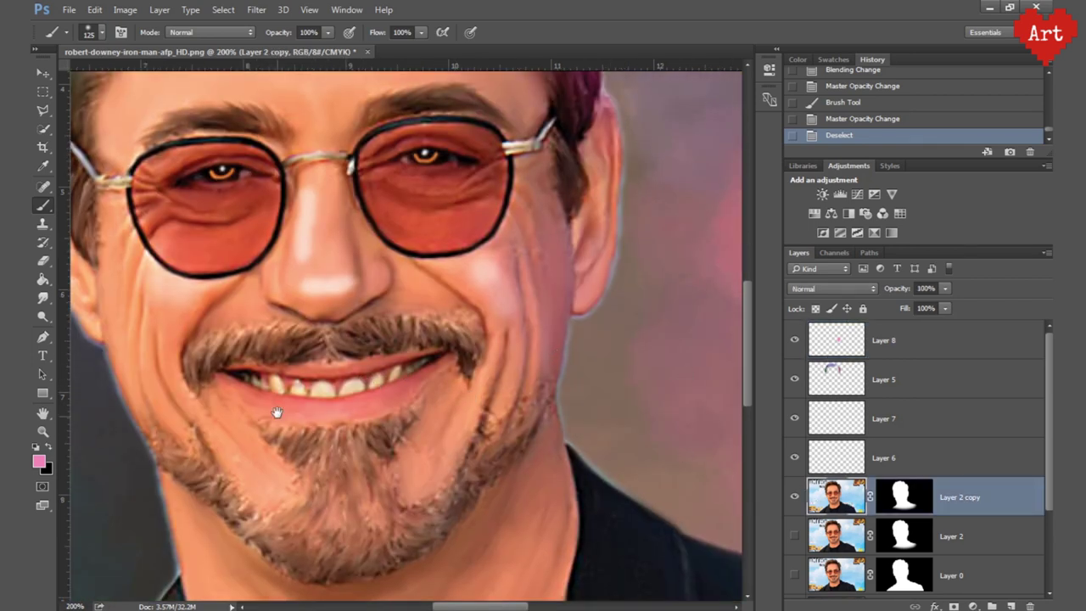
left_click_drag(274, 412, 280, 395)
key("l")
left_click(187, 348)
left_click(188, 324)
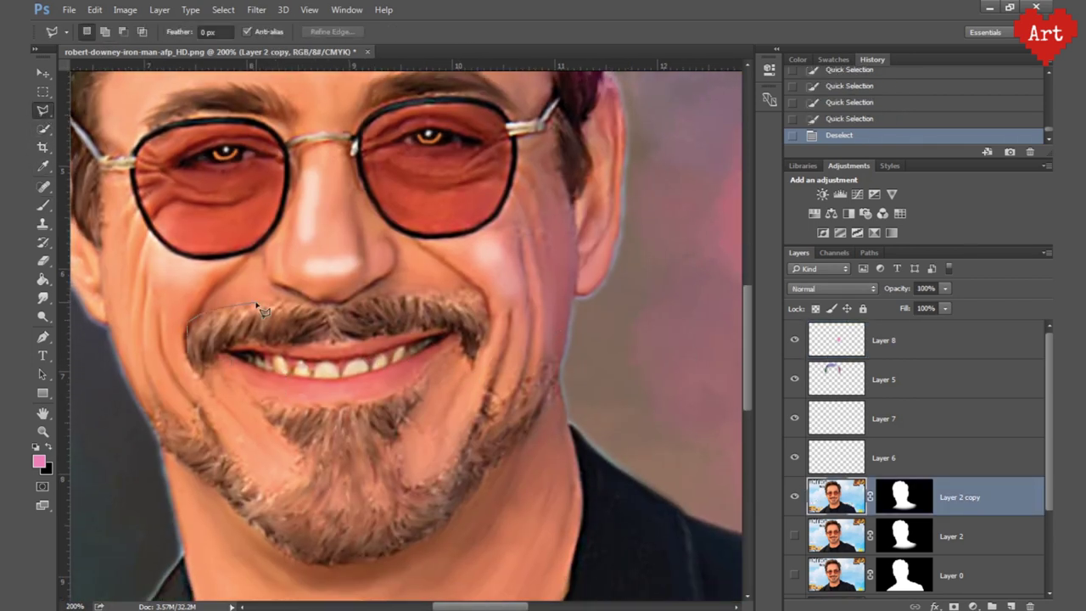
left_click(194, 367)
Add the chin beard and both jaw sides to the moustache selection.
left_click(424, 384, "shift")
left_click(255, 397)
left_click(297, 458)
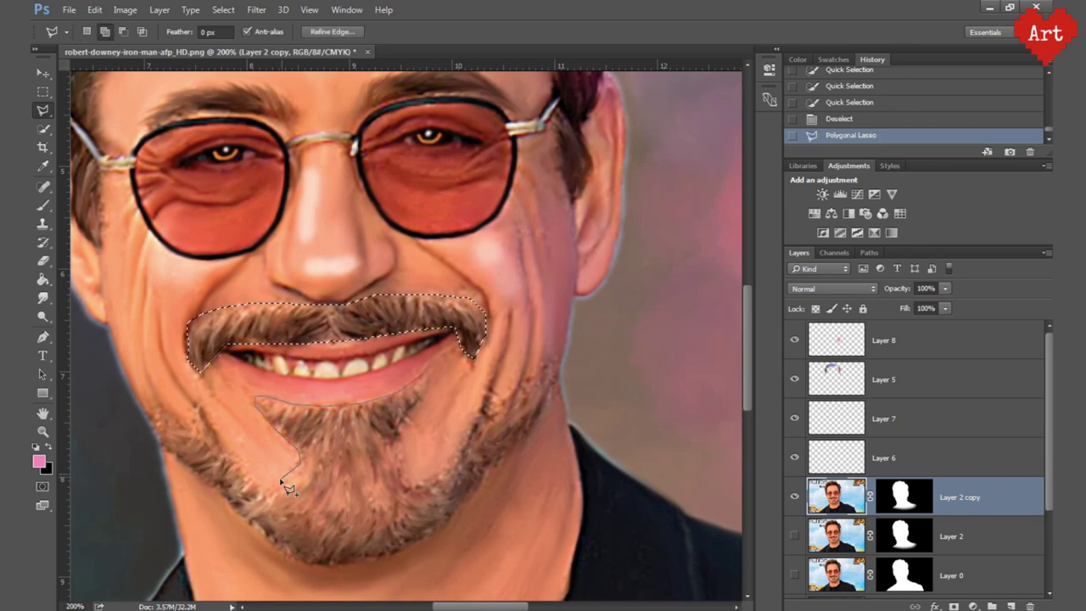
left_click(263, 488)
left_click(198, 411)
left_click(150, 410)
left_click(255, 543)
left_click(340, 566)
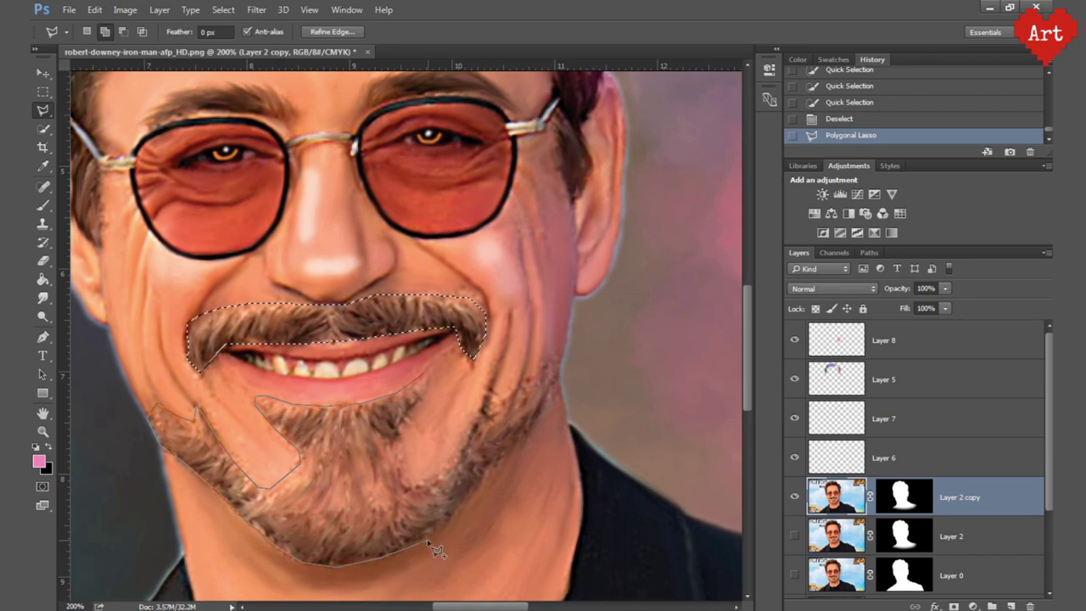
left_click(463, 500)
left_click(554, 367)
left_click(491, 392)
On a new layer, paint black in Color mode over the selected beard.
left_click(416, 484)
left_click(424, 379)
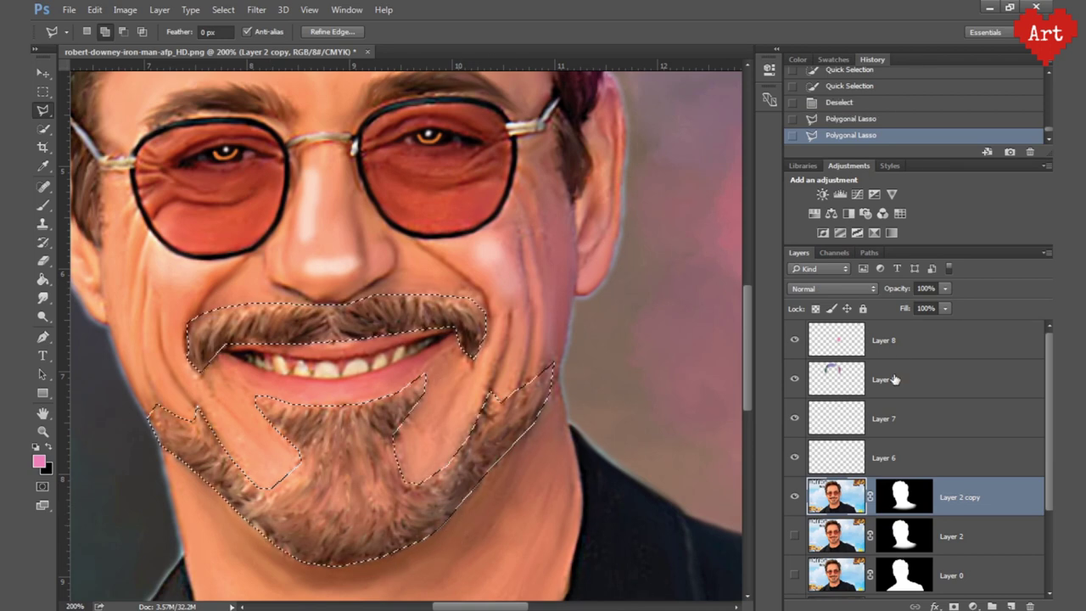
key("ctrl+shift+alt+n")
key("ctrl+bracketleft")
key("ctrl+minus")
key("ctrl+z")
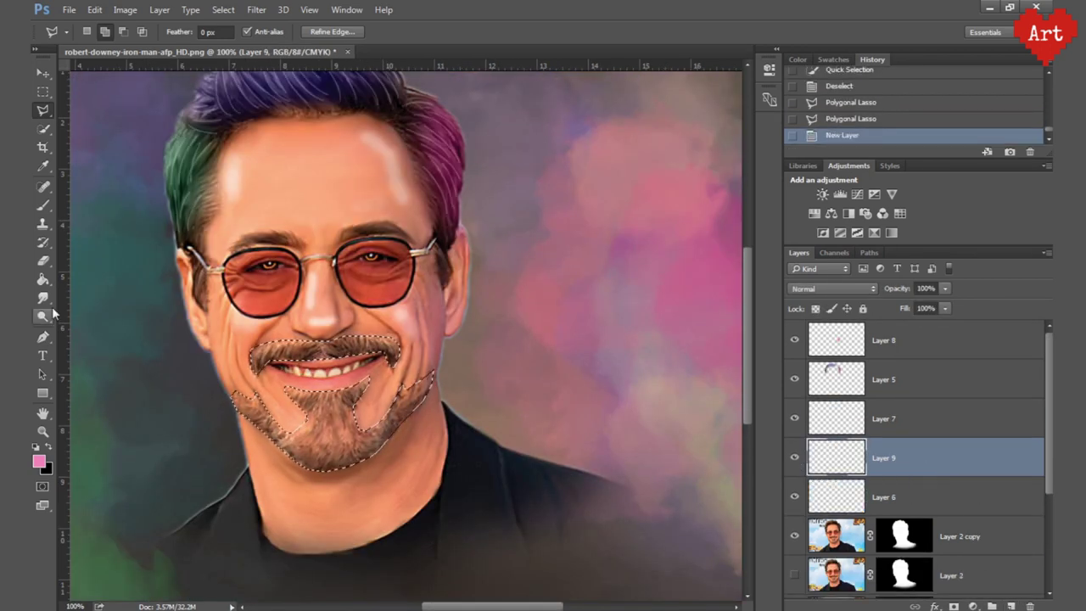
key("b")
key("x")
key("3")
key("shift+alt+c")
mouse_move(255, 407)
left_mouse_down()
mouse_move(399, 424)
mouse_move(298, 433)
left_mouse_up()
Deselect the beard and lower the darkening layer's opacity to about 25%.
key("5")
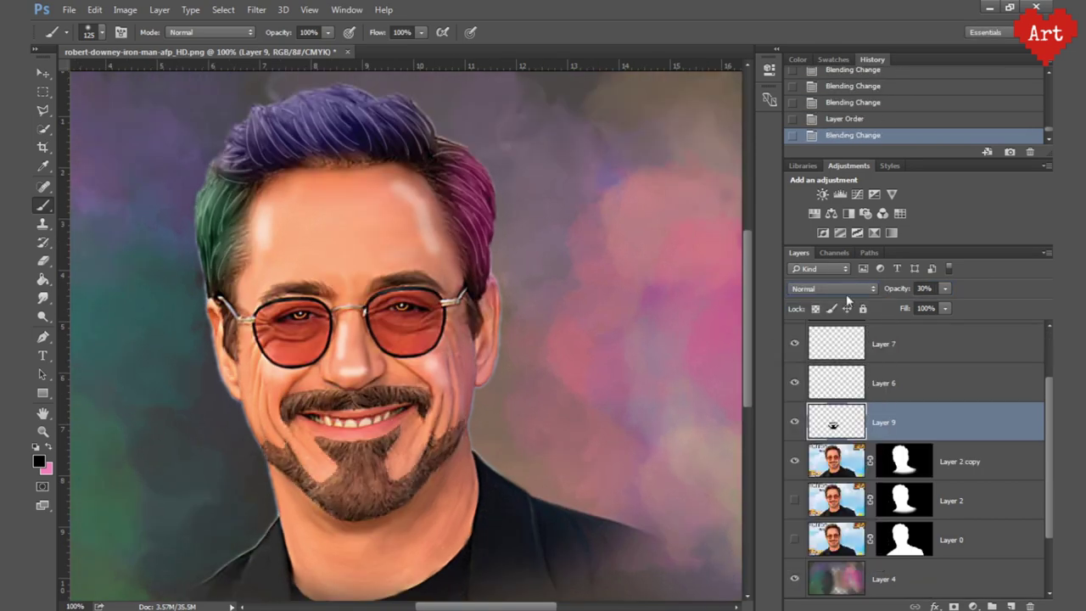
type("25")
key("Return")
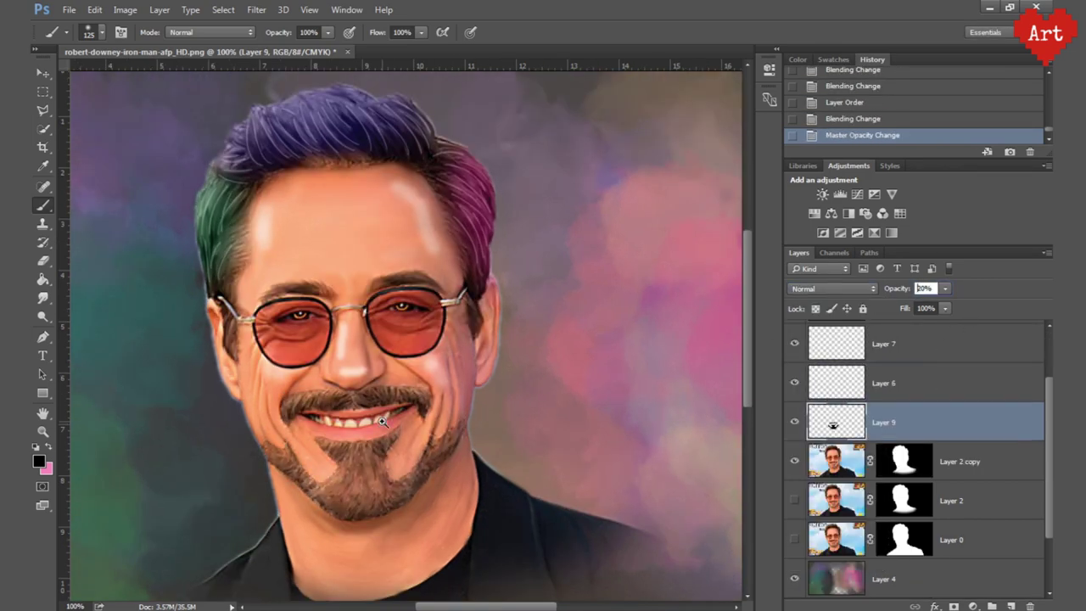
Erase stray darkening from the lips and soften the beard edges along the chin and jaws.
scroll(382, 422, "up", 1)
key("e")
left_click_drag(220, 348, 297, 310)
left_click_drag(408, 306, 509, 339)
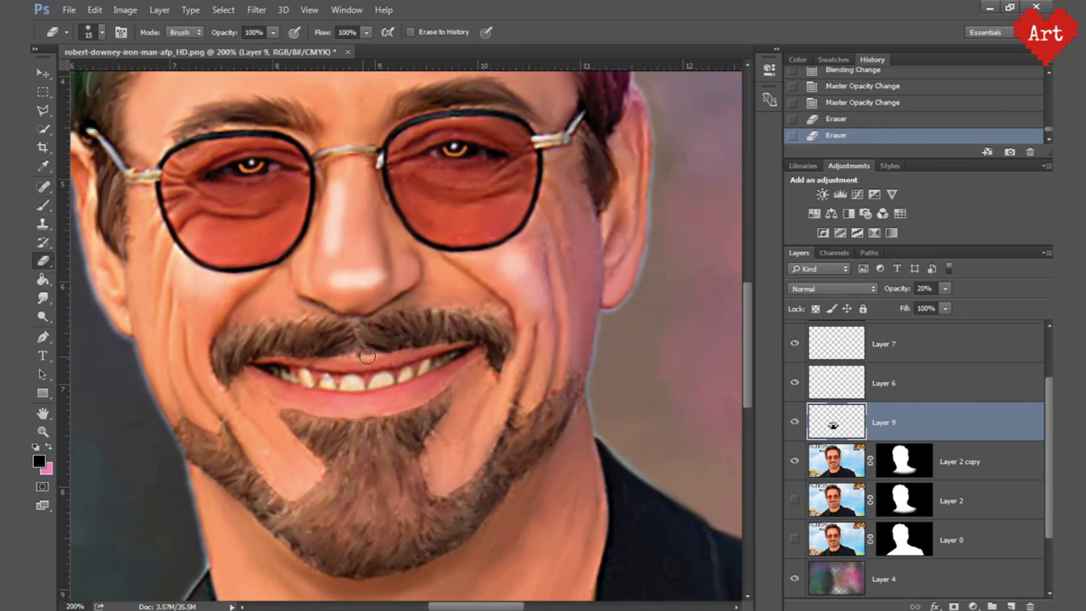
left_click_drag(367, 357, 424, 406)
left_click_drag(314, 425, 201, 480)
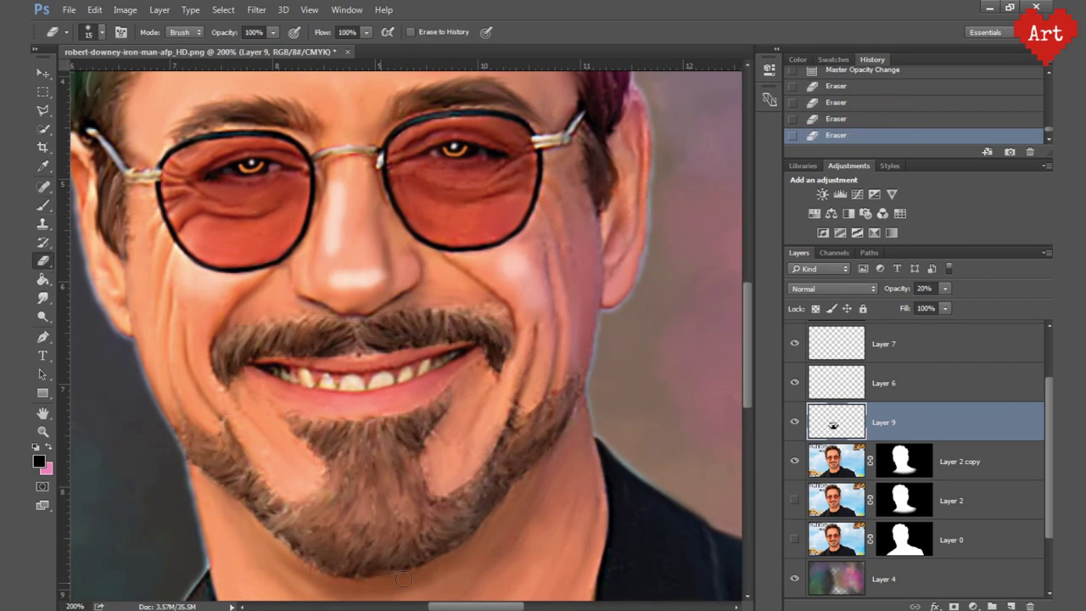
left_click_drag(454, 543, 577, 368)
scroll(425, 452, "down", 3)
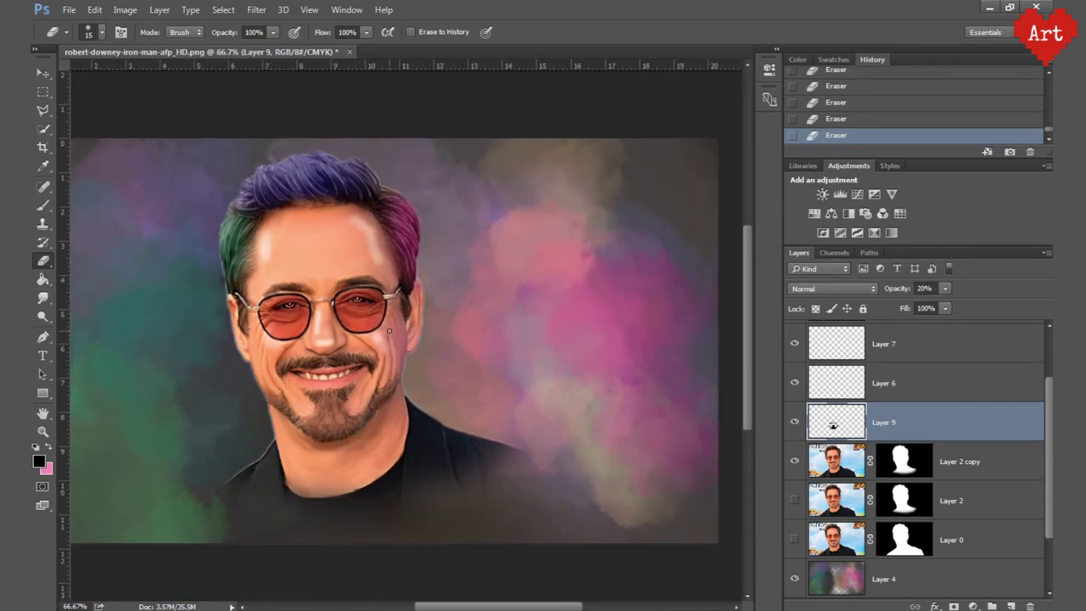
Stamp all visible layers into one merged layer and convert it to a Smart Object.
key("ctrl+shift+alt+e")
right_click(990, 345)
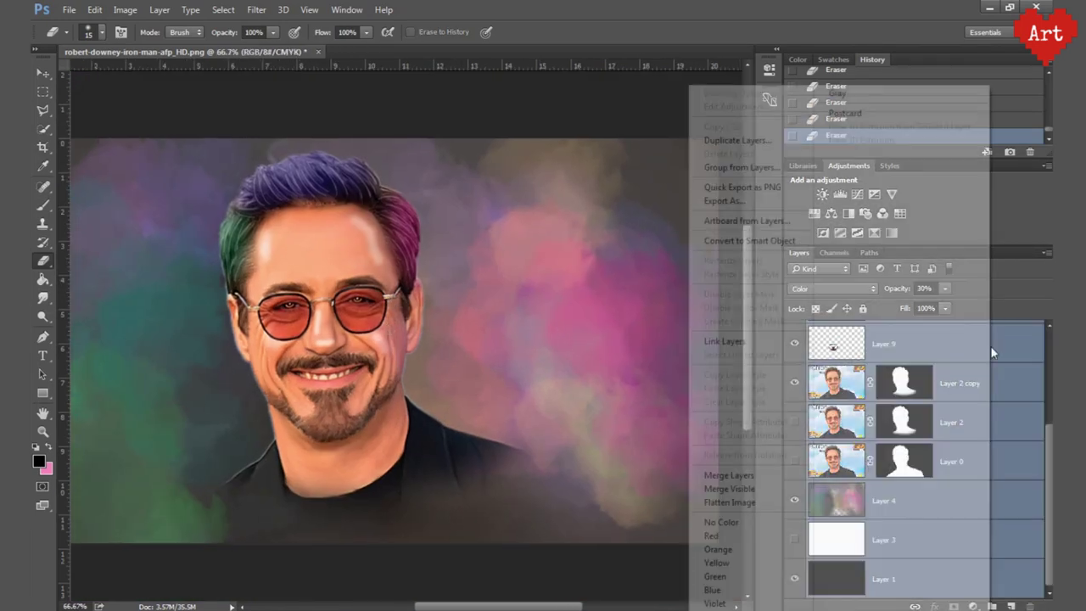
left_click(739, 220)
Apply a Camera Raw Filter with magenta tint, more exposure, contrast, clarity and vibrance.
left_click(256, 9)
left_click(293, 92)
left_click_drag(849, 246, 855, 246)
left_click_drag(849, 291, 855, 313)
mouse_move(849, 336)
left_mouse_down()
mouse_move(861, 335)
mouse_move(830, 357)
mouse_move(851, 379)
left_mouse_up()
mouse_move(849, 401)
left_mouse_down()
mouse_move(834, 402)
mouse_move(854, 435)
left_mouse_up()
left_click_drag(849, 459, 872, 459)
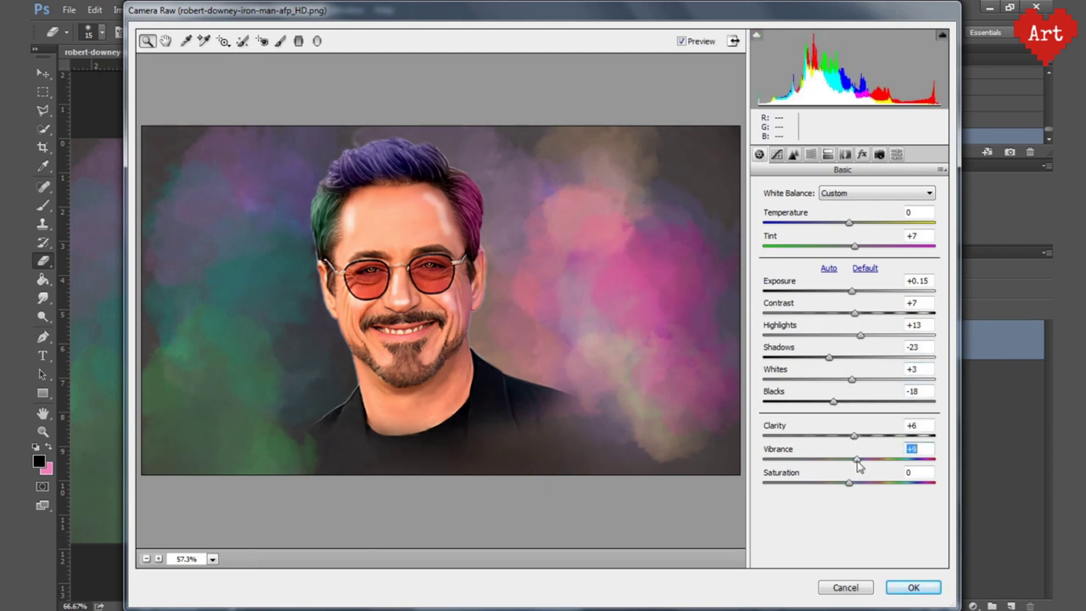
key("Return")
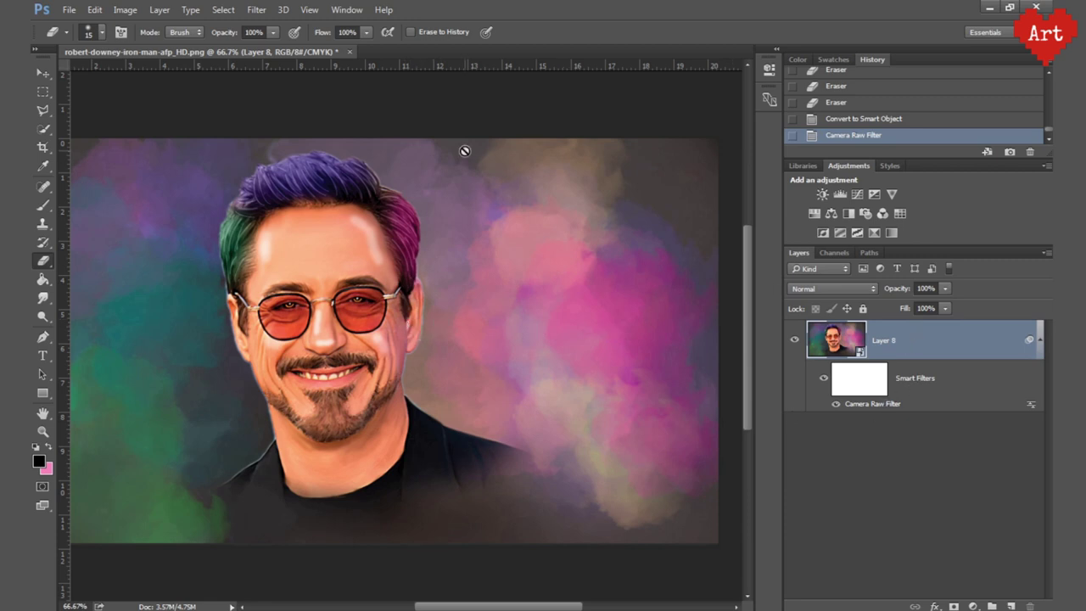
left_click(44, 90)
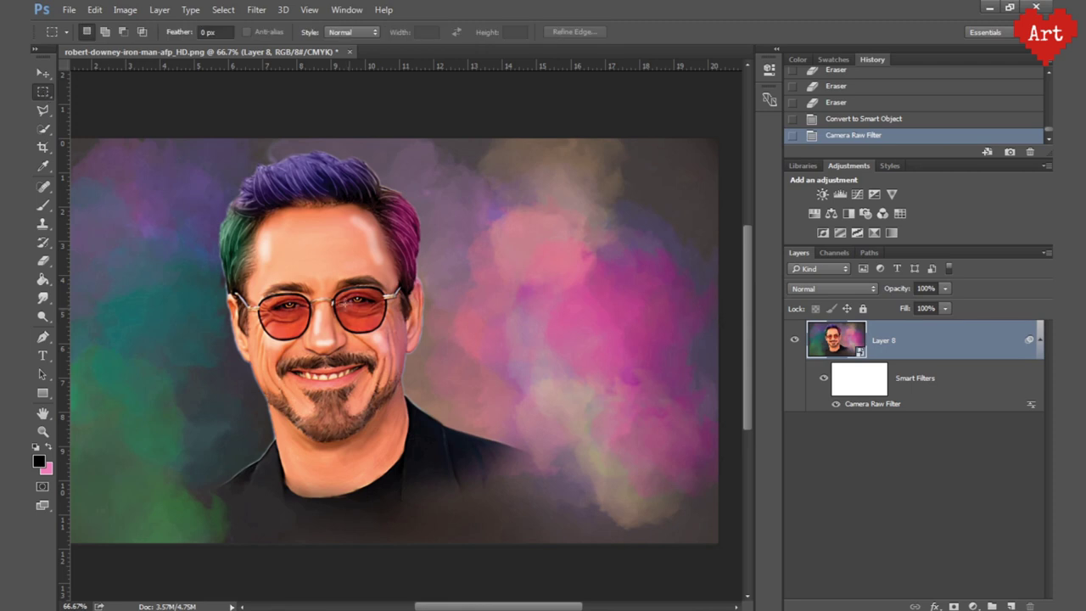
key("ctrl+0")
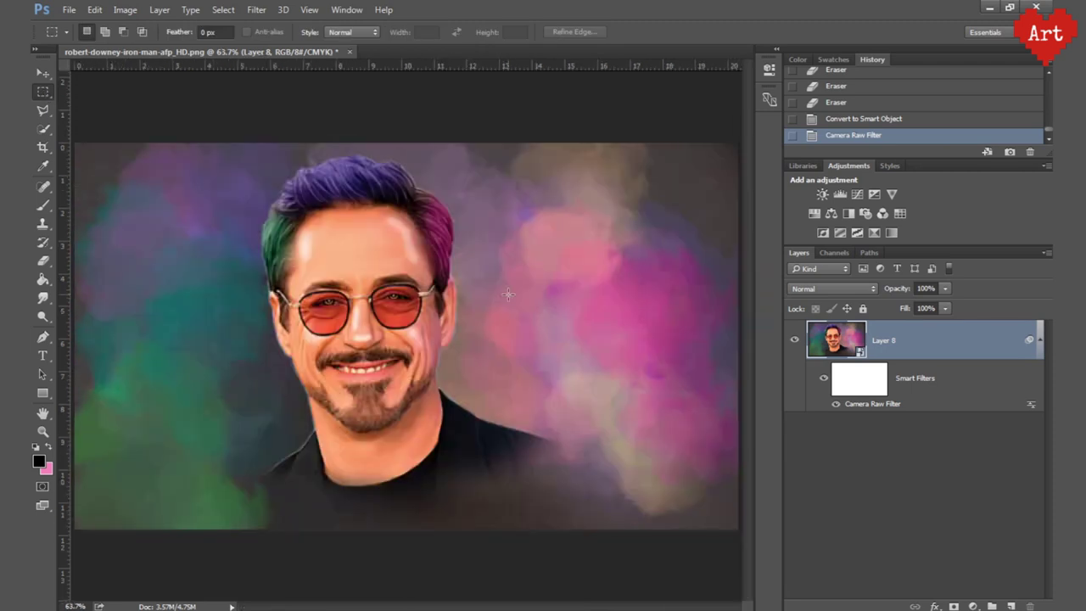
left_click(378, 323)
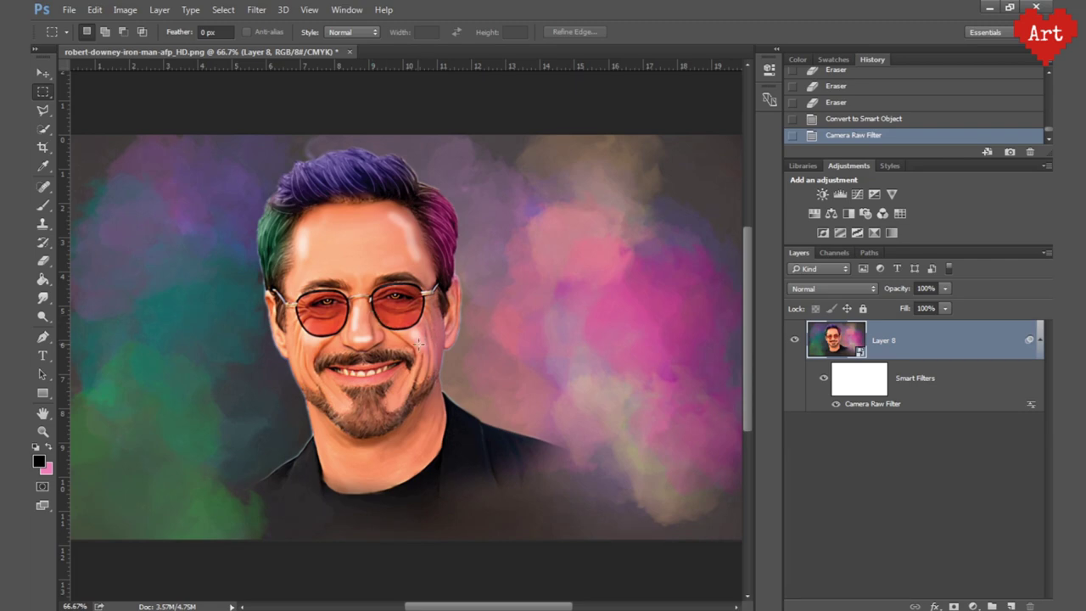
left_click_drag(386, 340, 391, 359)
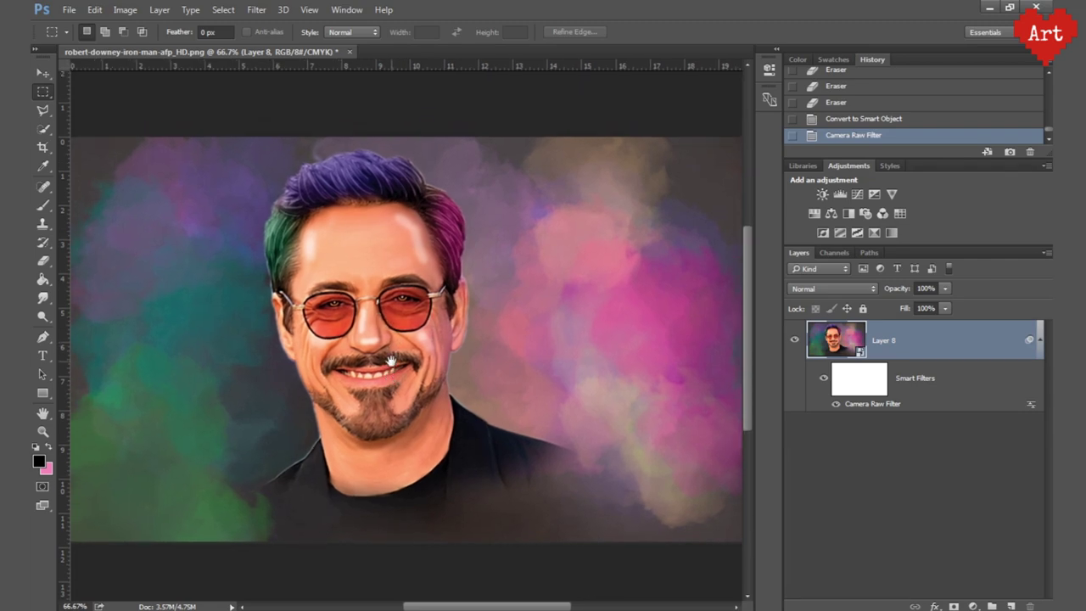